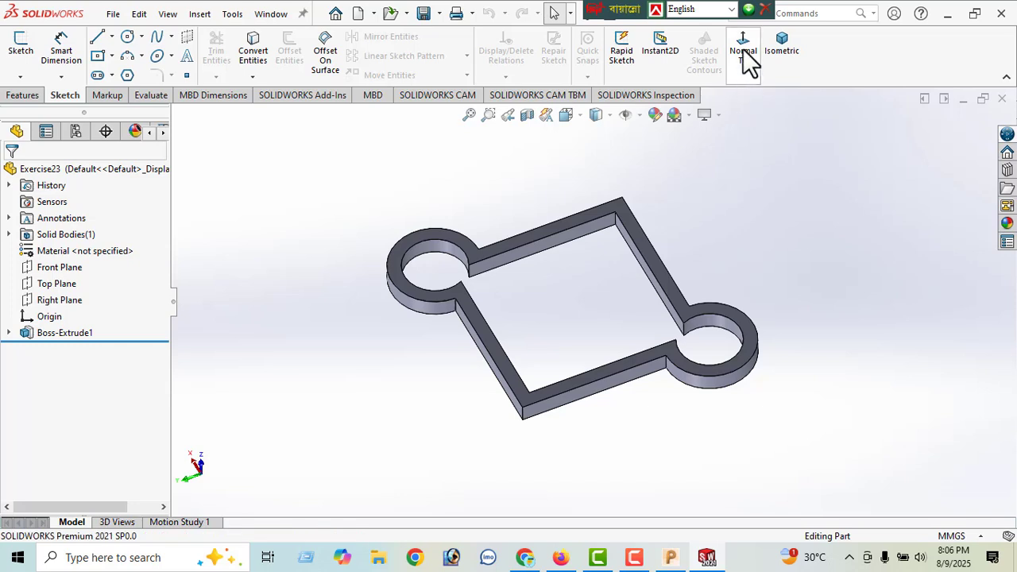
- Examine the frame part face-on and from a tilted angle
{"action": "left_click", "coordinate": [743, 49]}
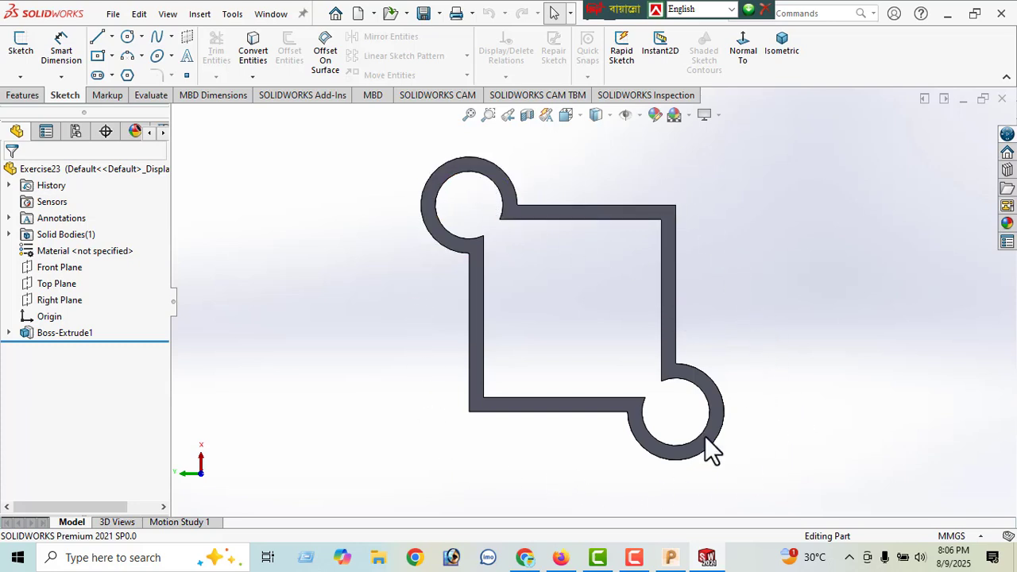
{"action": "scroll", "coordinate": [555, 278], "scroll_direction": "up", "scroll_amount": 2}
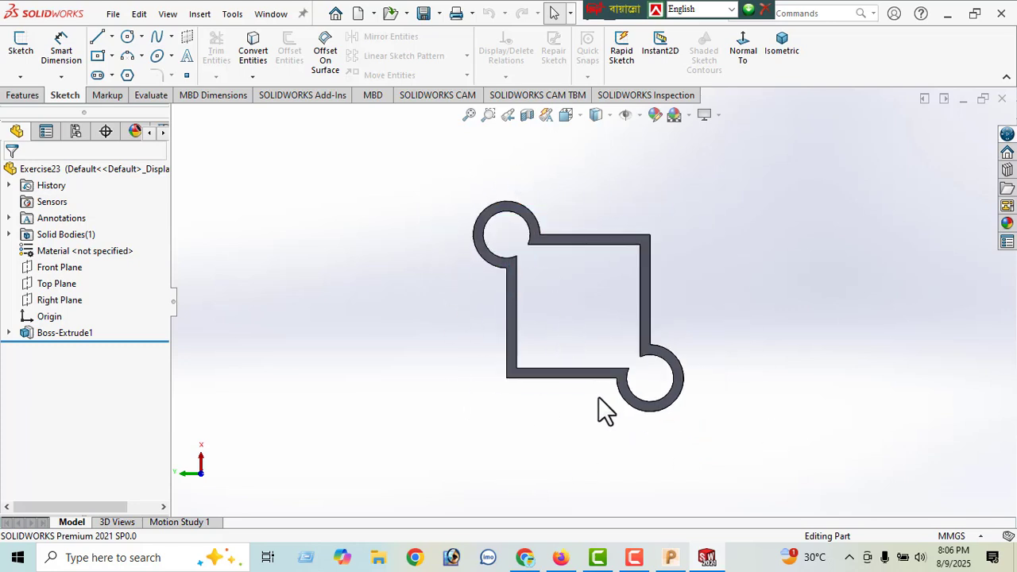
{"action": "middle_click_drag", "start_coordinate": [708, 404], "coordinate": [727, 288]}
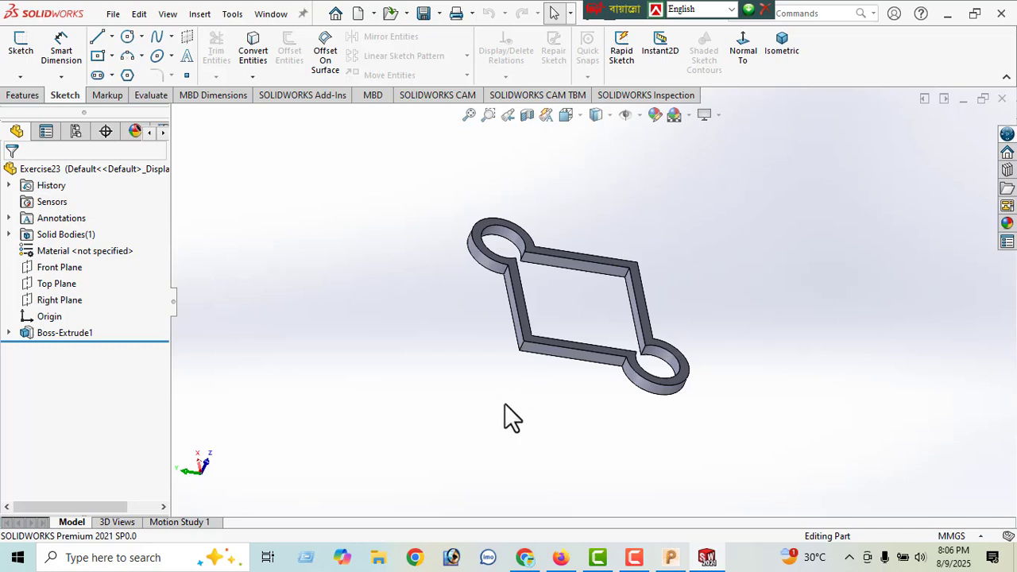
{"action": "scroll", "coordinate": [560, 364], "scroll_direction": "down", "scroll_amount": 2}
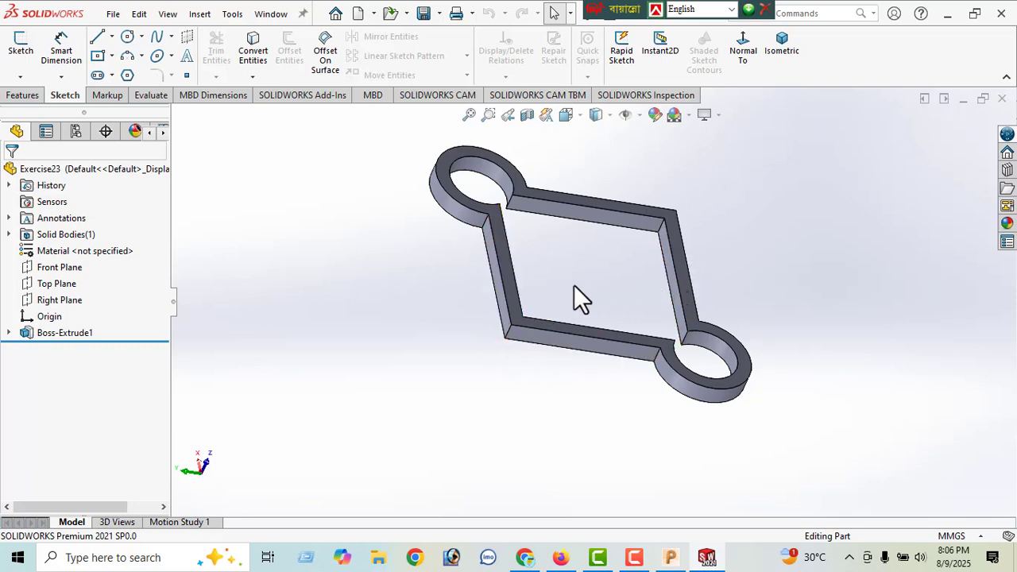
{"action": "scroll", "coordinate": [574, 284], "scroll_direction": "up", "scroll_amount": 2}
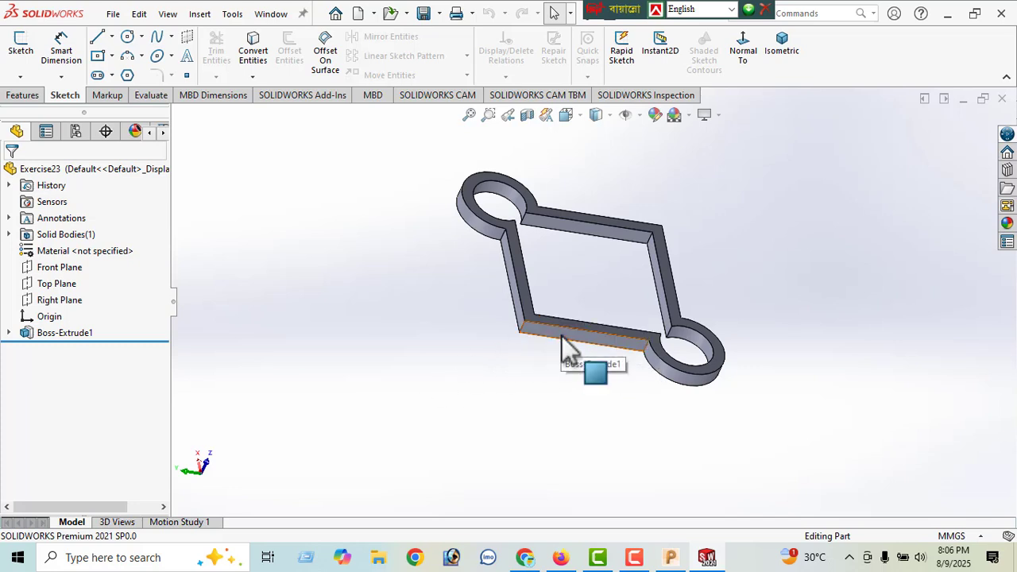
{"action": "left_click", "coordinate": [671, 558]}
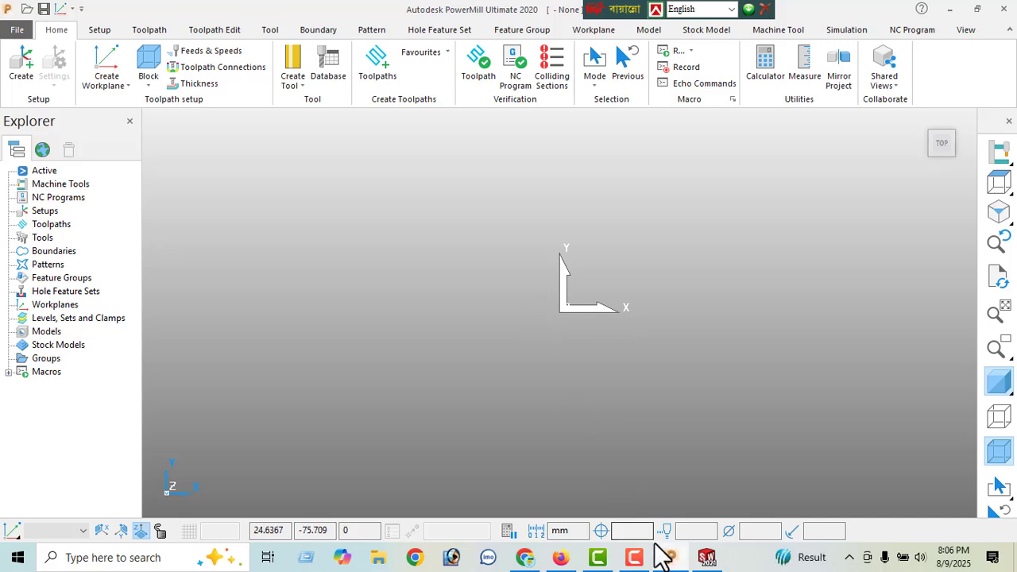
{"action": "mouse_move", "coordinate": [702, 553]}
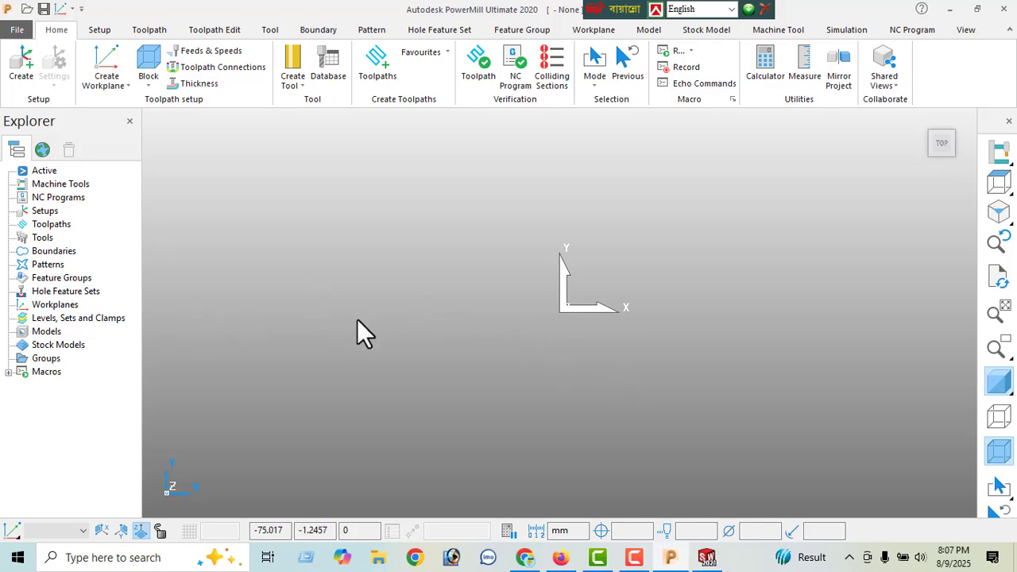
{"action": "left_click", "coordinate": [705, 556]}
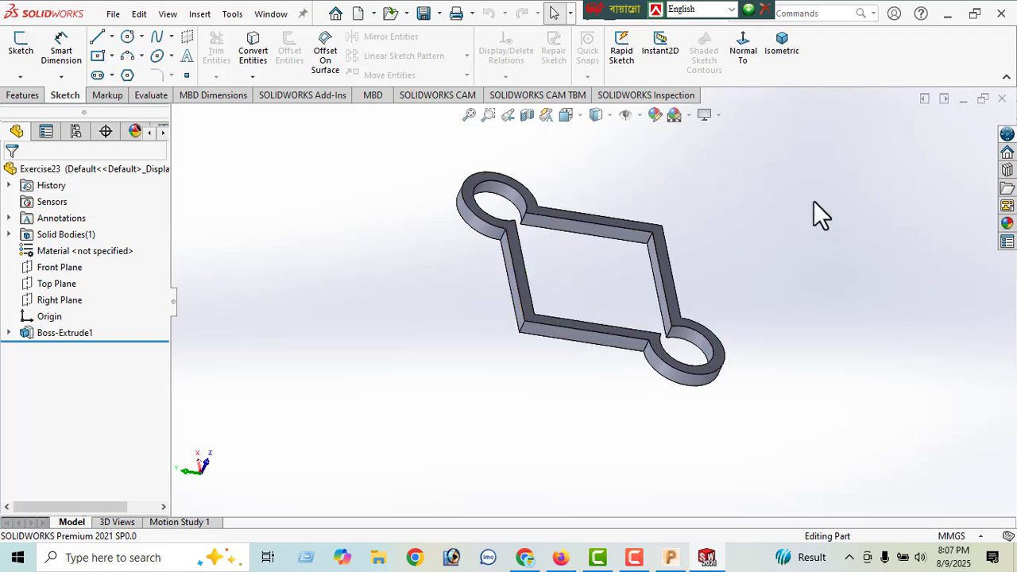
- Switch to PowerMill, start importing a CAD model and browse to the New Volume (D:) drive
{"action": "left_click", "coordinate": [945, 16]}
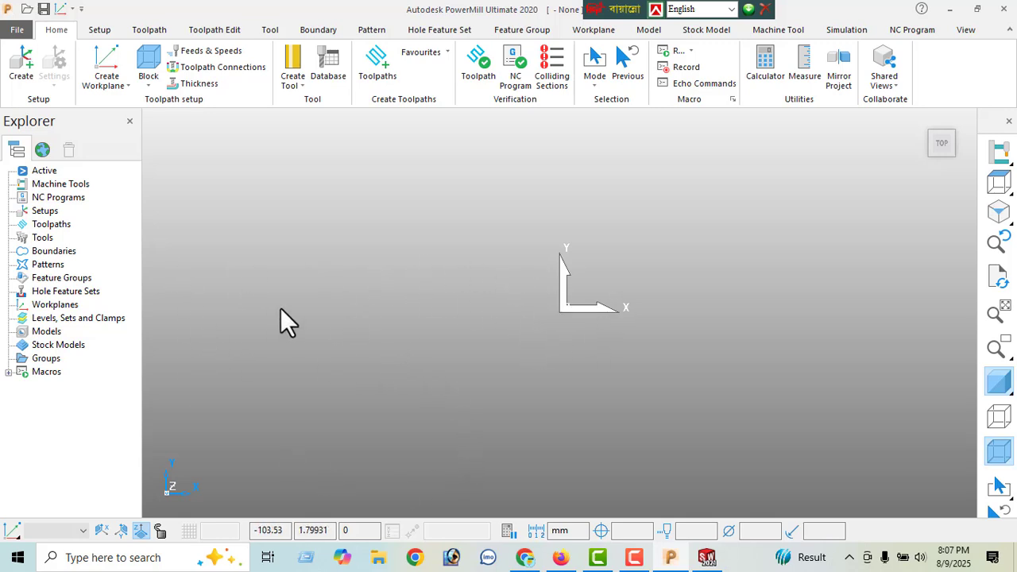
{"action": "left_click", "coordinate": [16, 31]}
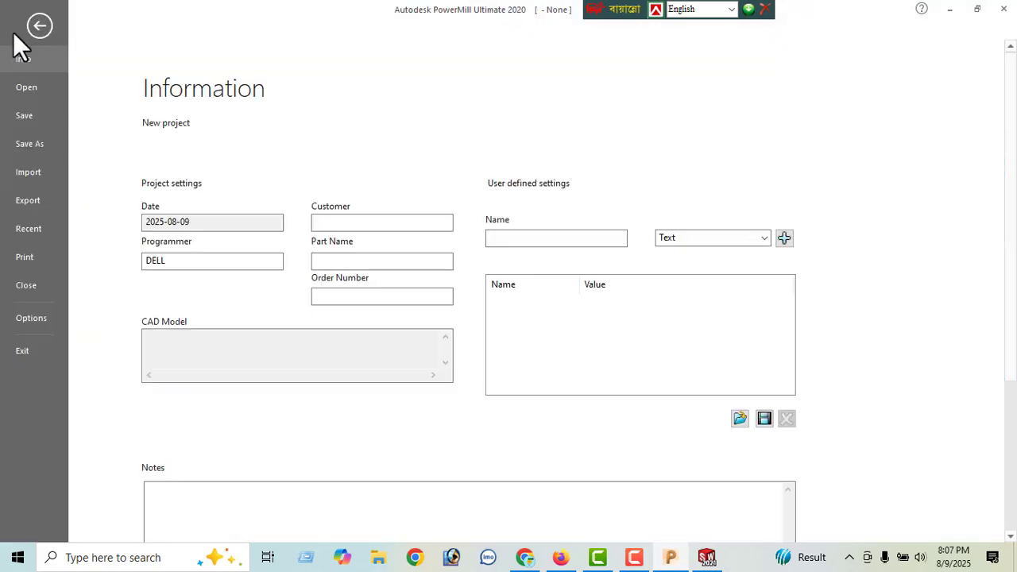
{"action": "left_click", "coordinate": [28, 176]}
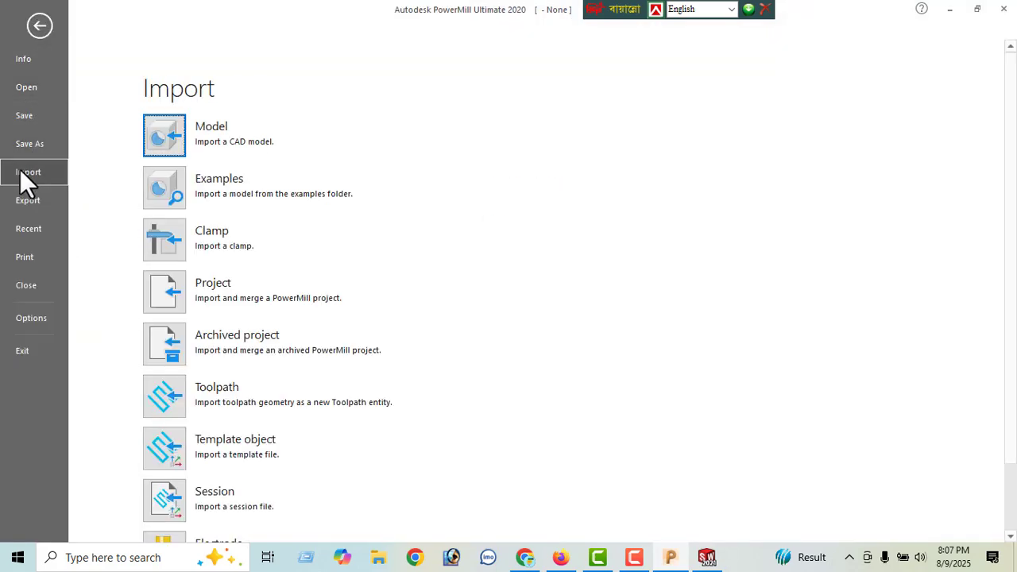
{"action": "left_click", "coordinate": [161, 132]}
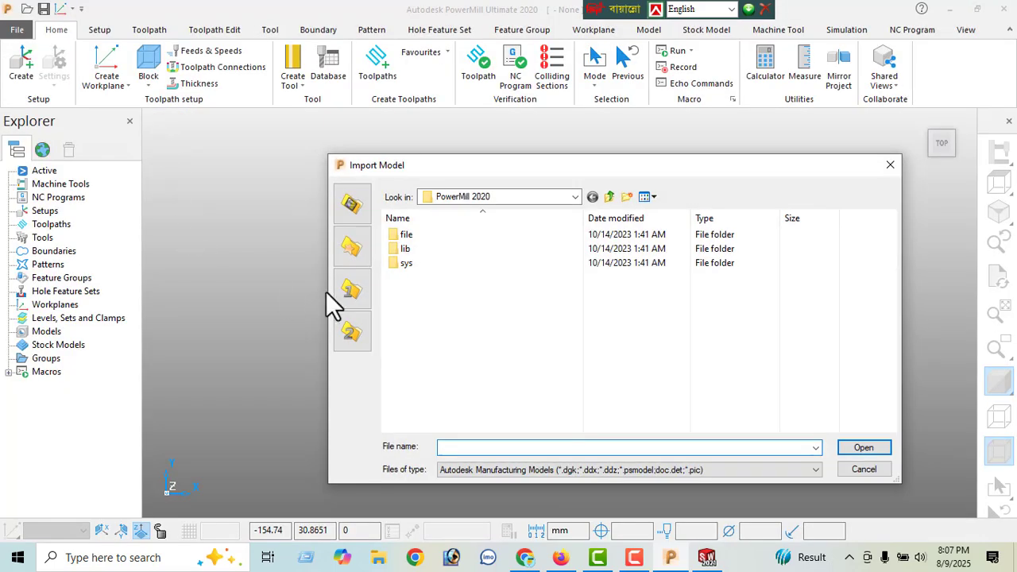
{"action": "left_click", "coordinate": [507, 198]}
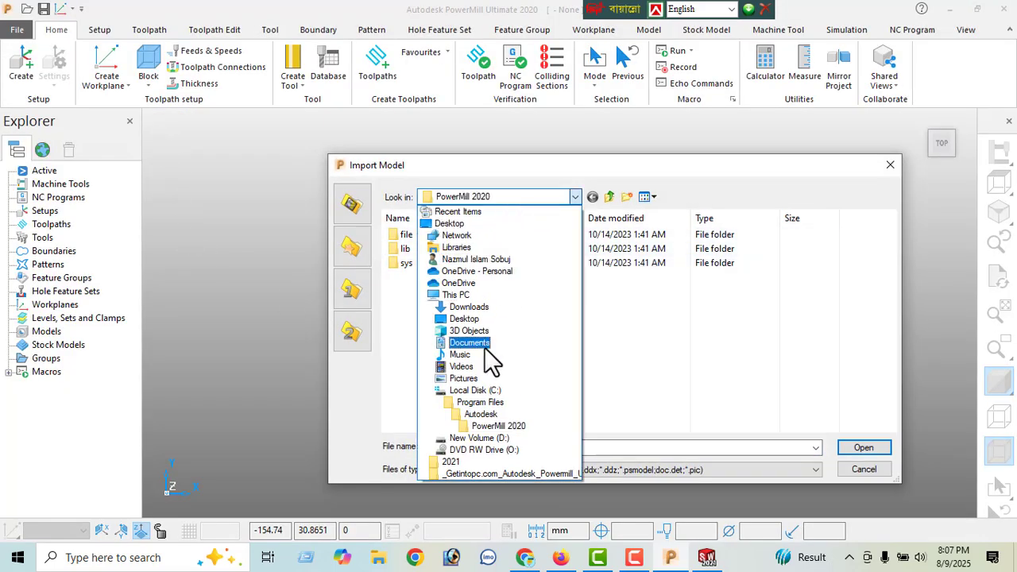
{"action": "left_click", "coordinate": [479, 437]}
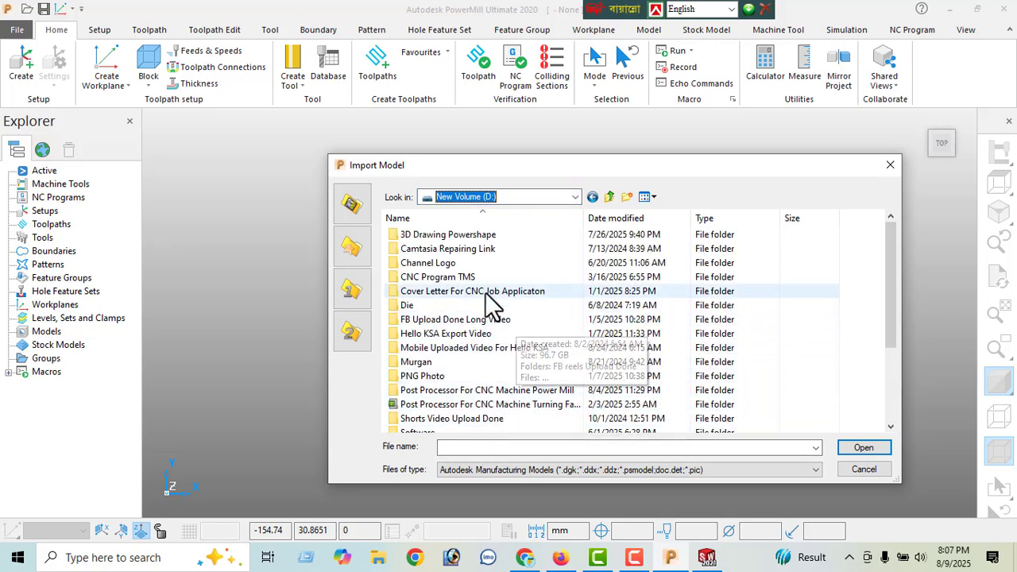
- Filter the import list to Parasolid files and look for the part on drive D: and in its 3D Drawing Powershape folder
{"action": "left_click", "coordinate": [731, 469]}
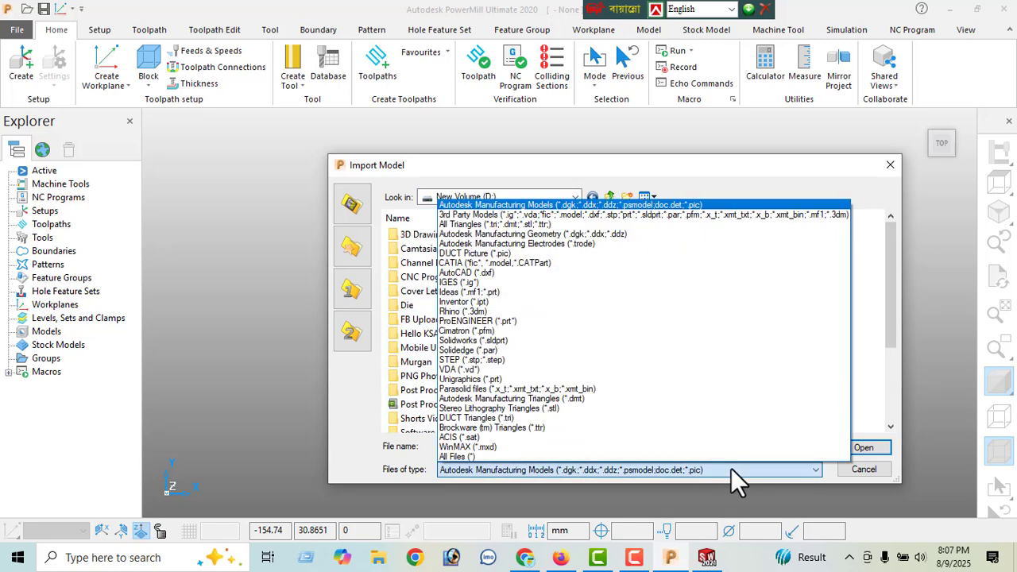
{"action": "left_click", "coordinate": [517, 389]}
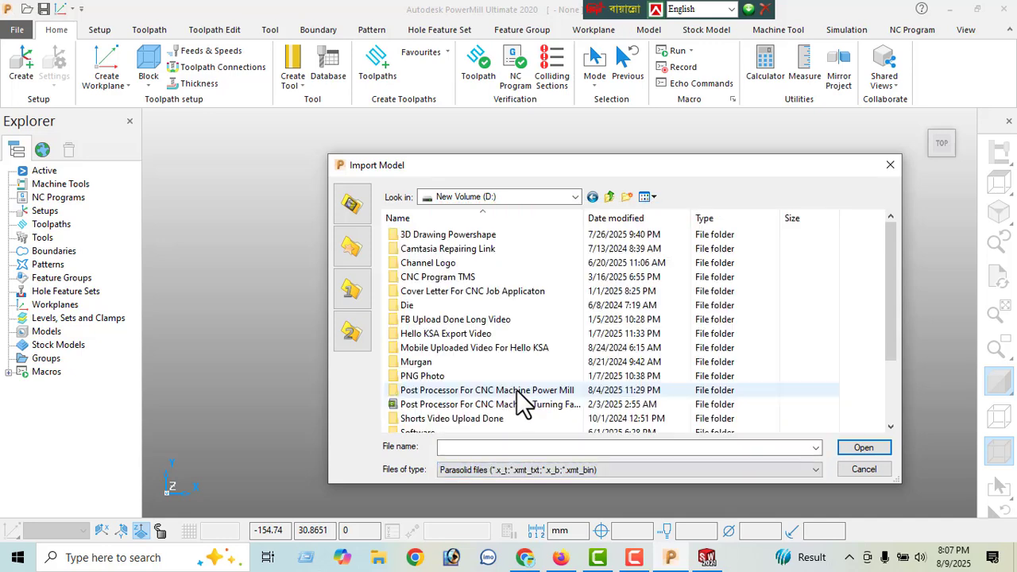
{"action": "scroll", "coordinate": [521, 358], "scroll_direction": "down", "scroll_amount": 2}
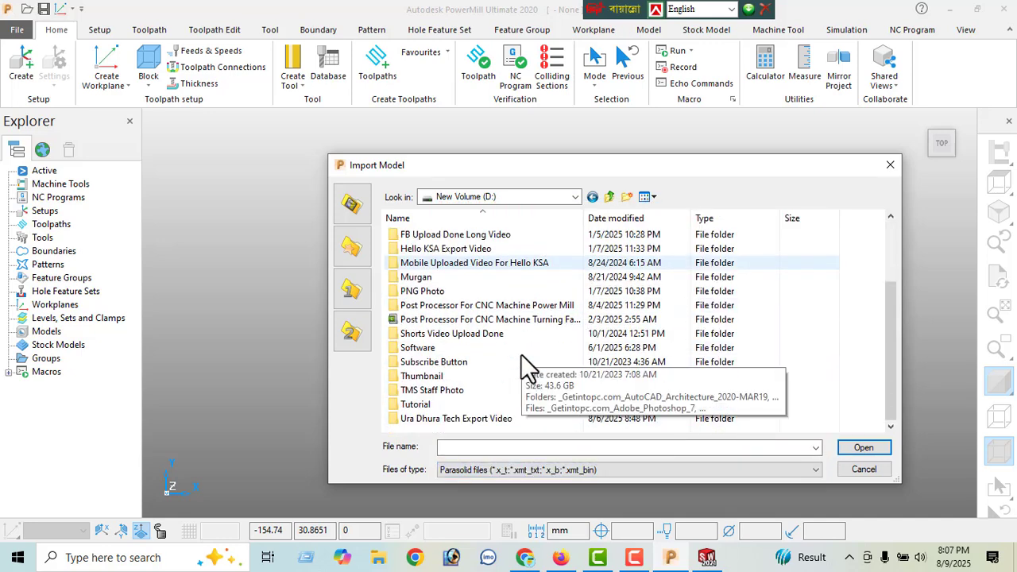
{"action": "scroll", "coordinate": [465, 395], "scroll_direction": "up", "scroll_amount": 2}
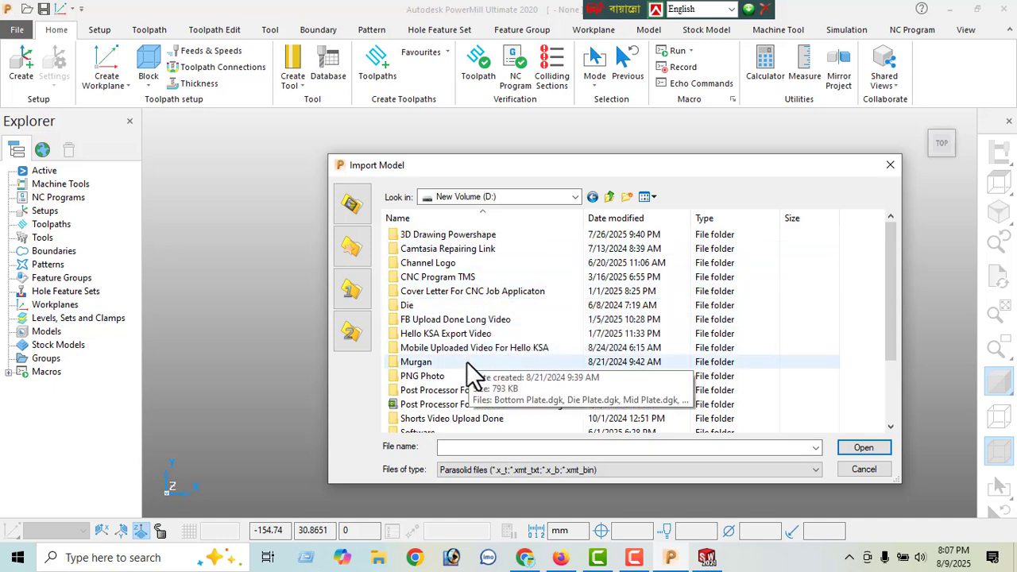
{"action": "scroll", "coordinate": [475, 378], "scroll_direction": "down", "scroll_amount": 1}
{"action": "scroll", "coordinate": [471, 363], "scroll_direction": "down", "scroll_amount": 1}
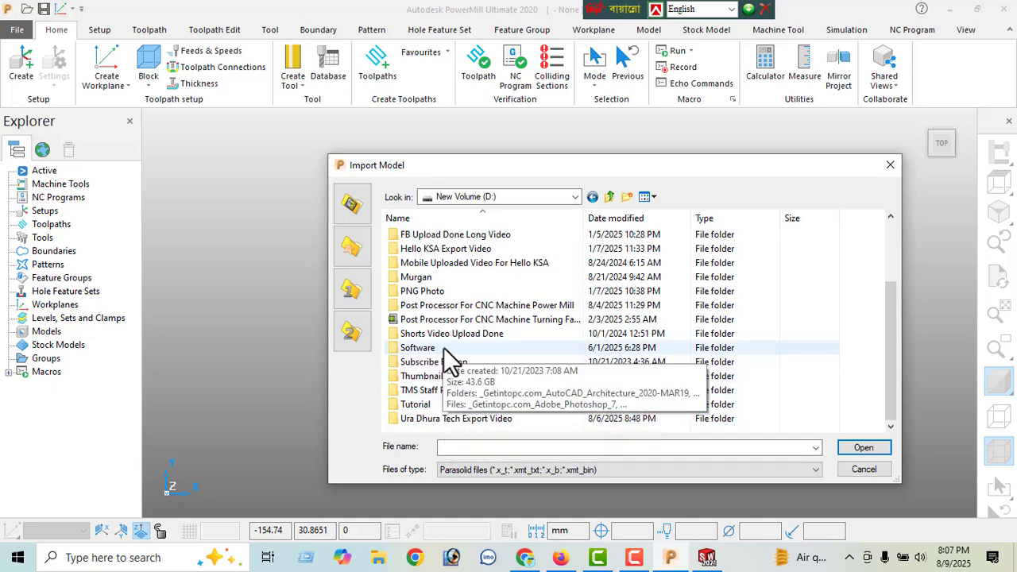
{"action": "scroll", "coordinate": [449, 361], "scroll_direction": "up", "scroll_amount": 2}
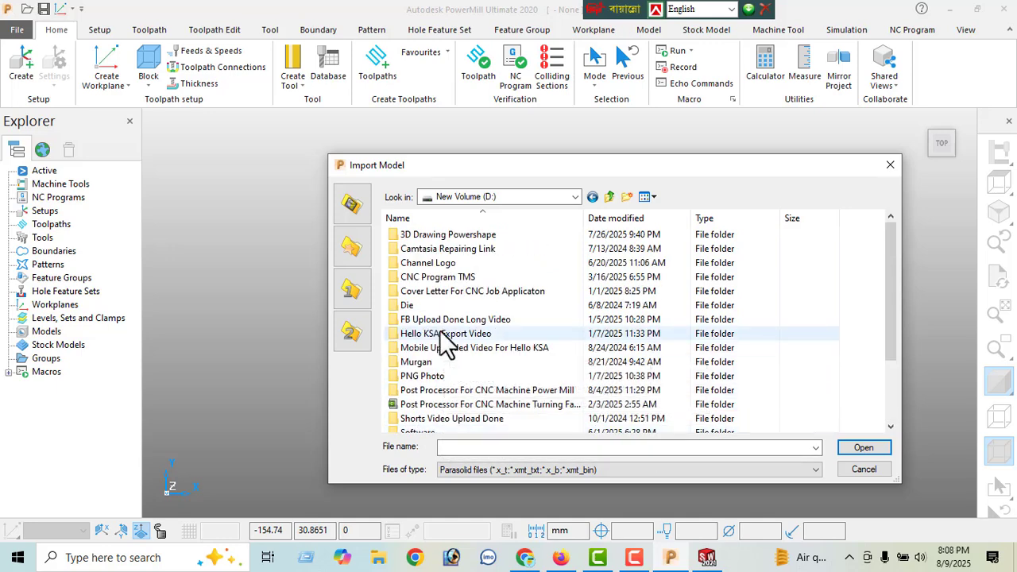
{"action": "double_click", "coordinate": [437, 233]}
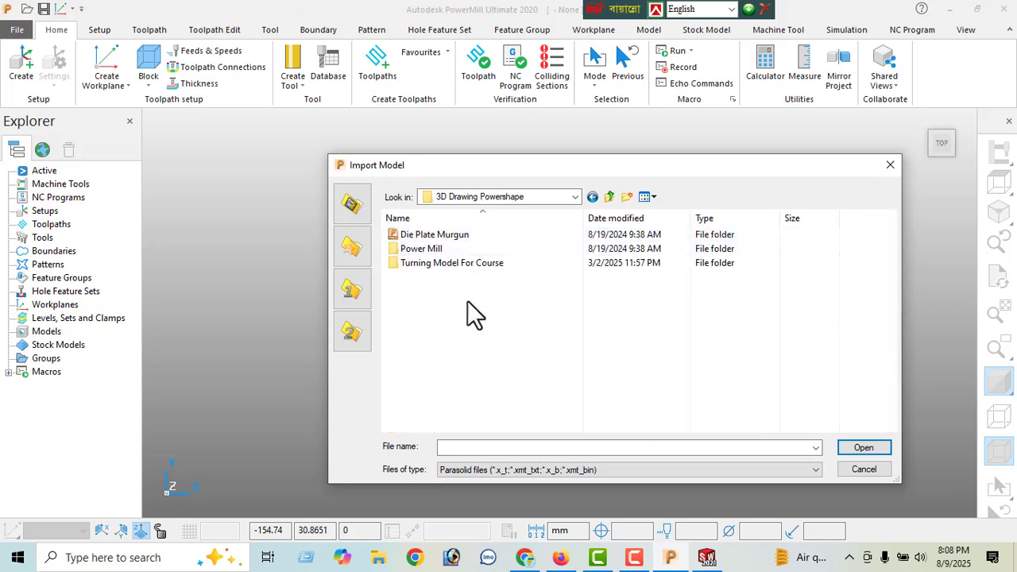
{"action": "left_click", "coordinate": [609, 197]}
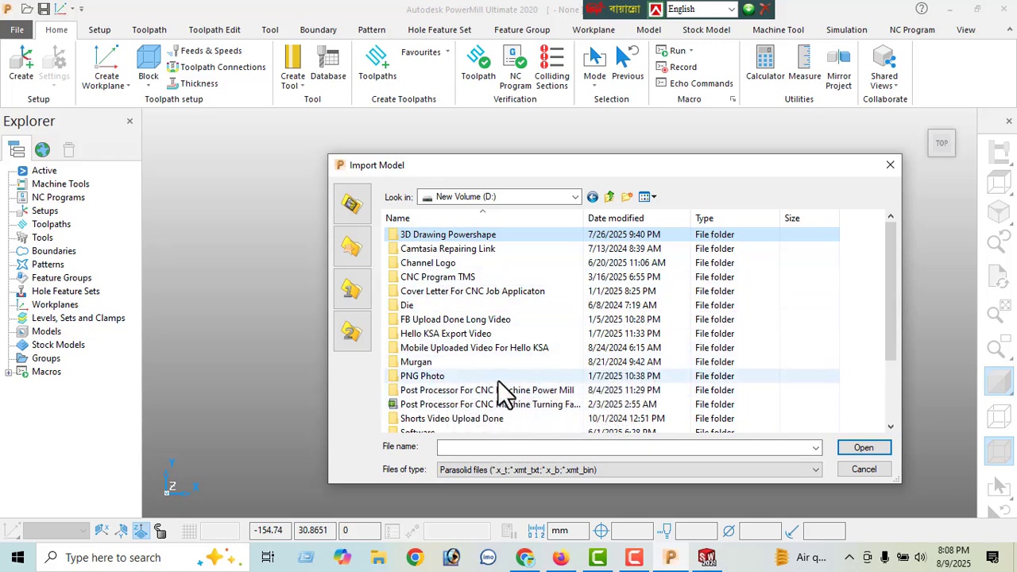
{"action": "scroll", "coordinate": [500, 377], "scroll_direction": "down", "scroll_amount": 1}
{"action": "scroll", "coordinate": [501, 376], "scroll_direction": "down", "scroll_amount": 1}
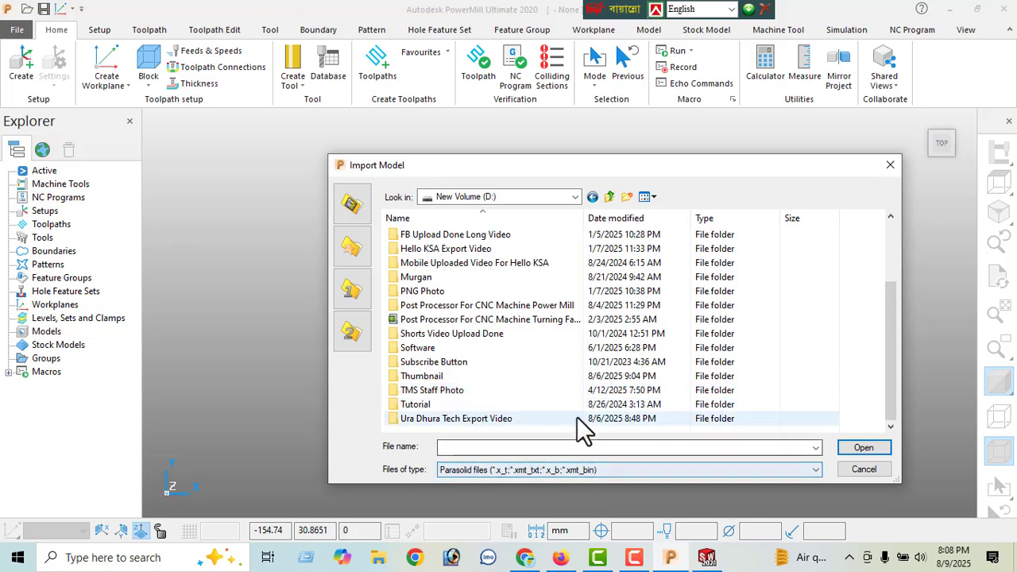
- Set the import file type to All Files and look through drive D: for the part's model file
{"action": "left_click", "coordinate": [700, 470]}
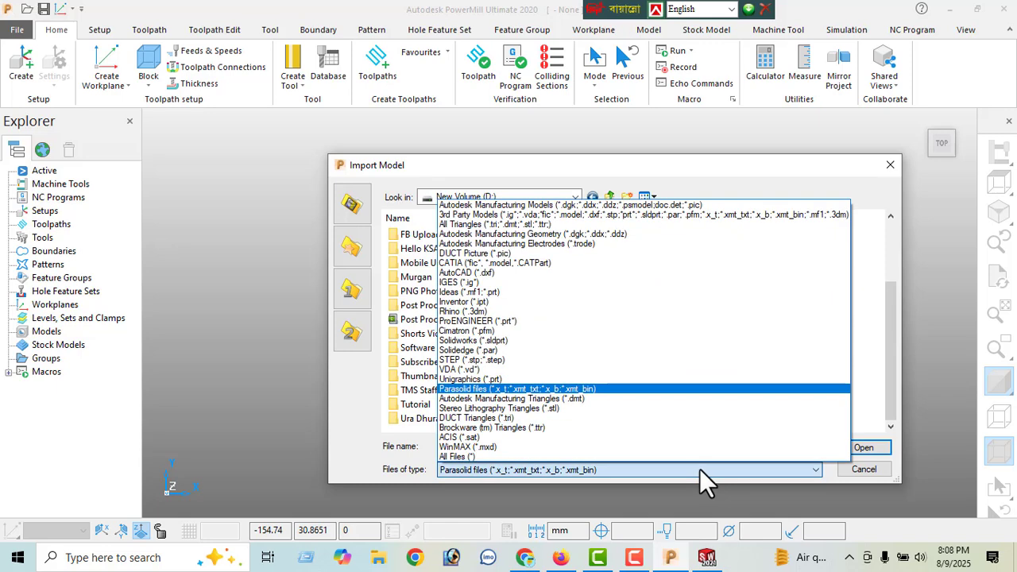
{"action": "left_click", "coordinate": [505, 457]}
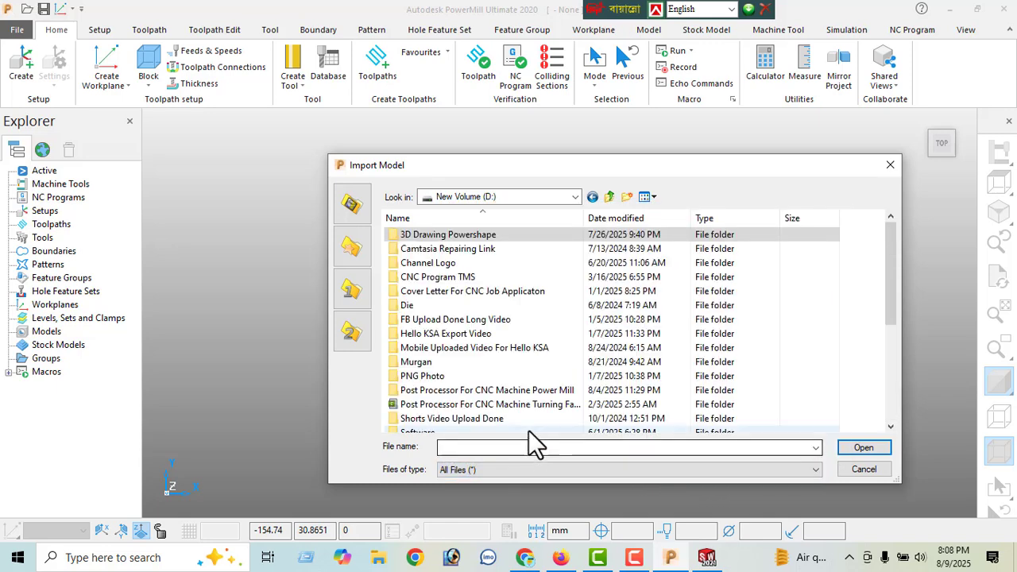
{"action": "scroll", "coordinate": [538, 386], "scroll_direction": "down", "scroll_amount": 3}
{"action": "scroll", "coordinate": [537, 378], "scroll_direction": "down", "scroll_amount": 2}
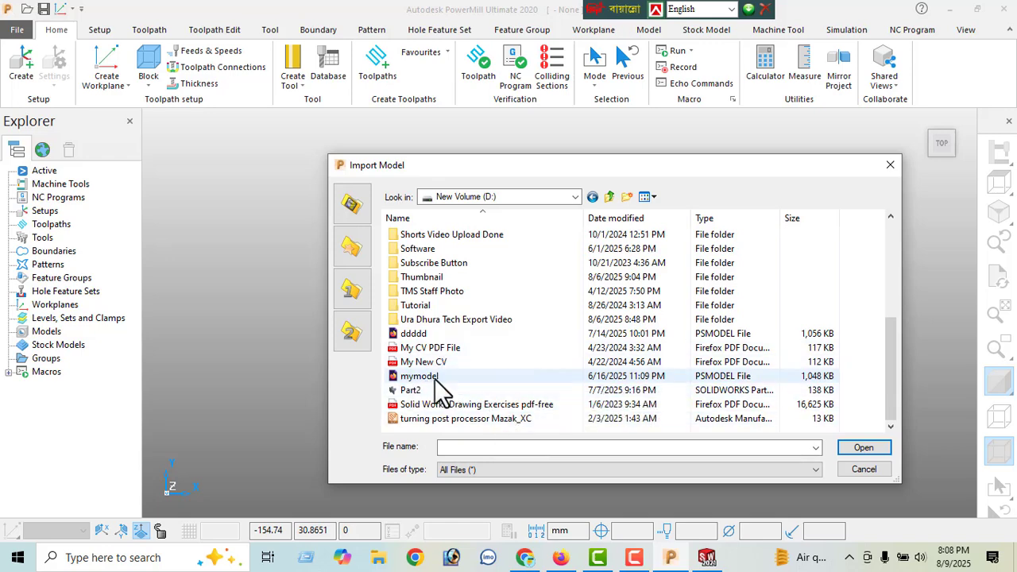
- Switch to SOLIDWORKS, start saving the part under another format and browse to the 3D Drawing Powershape folder on drive D:
{"action": "left_click", "coordinate": [706, 557]}
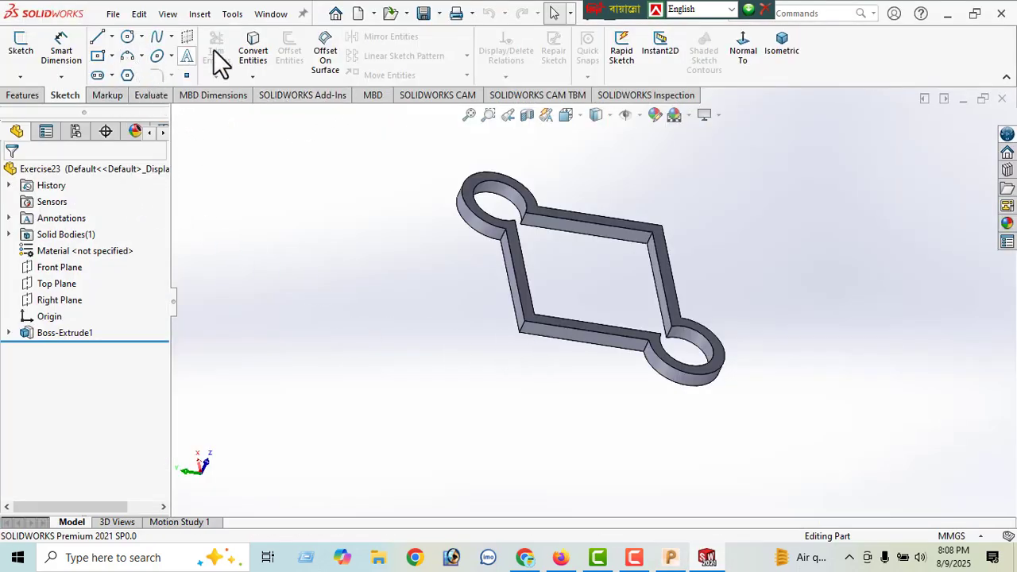
{"action": "left_click", "coordinate": [116, 14]}
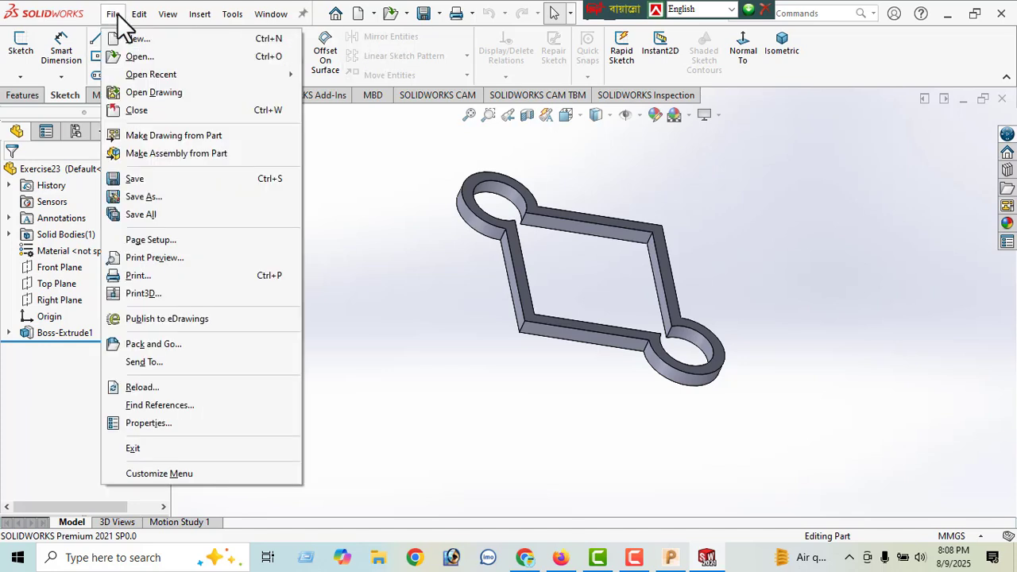
{"action": "left_click", "coordinate": [152, 197]}
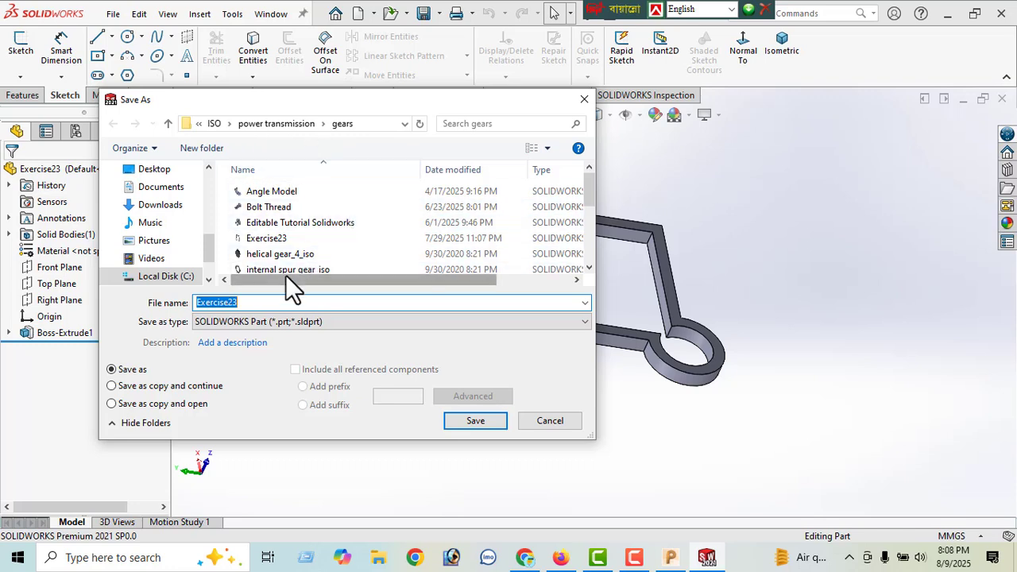
{"action": "scroll", "coordinate": [282, 231], "scroll_direction": "down", "scroll_amount": 3}
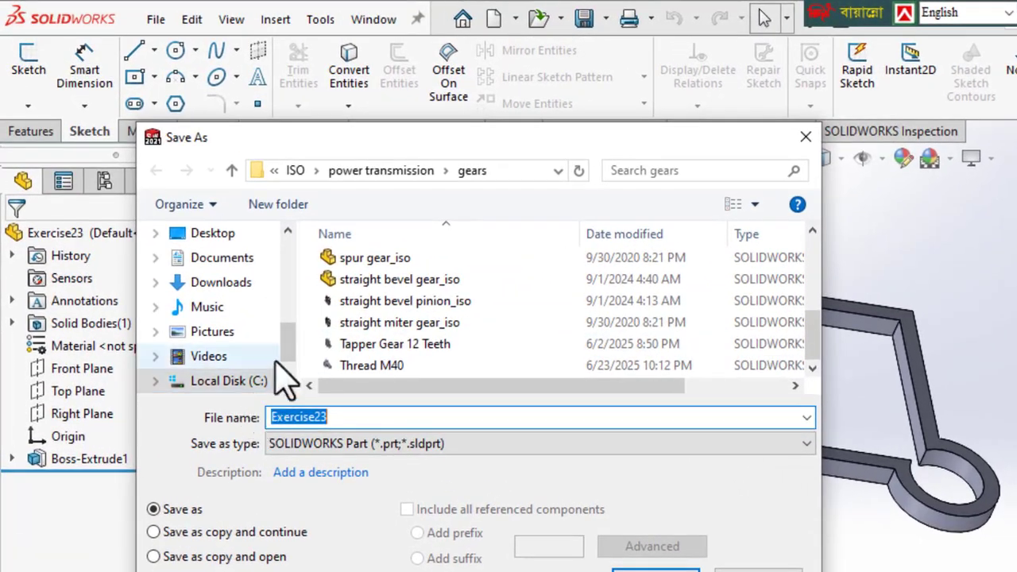
{"action": "scroll", "coordinate": [290, 366], "scroll_direction": "down", "scroll_amount": 1}
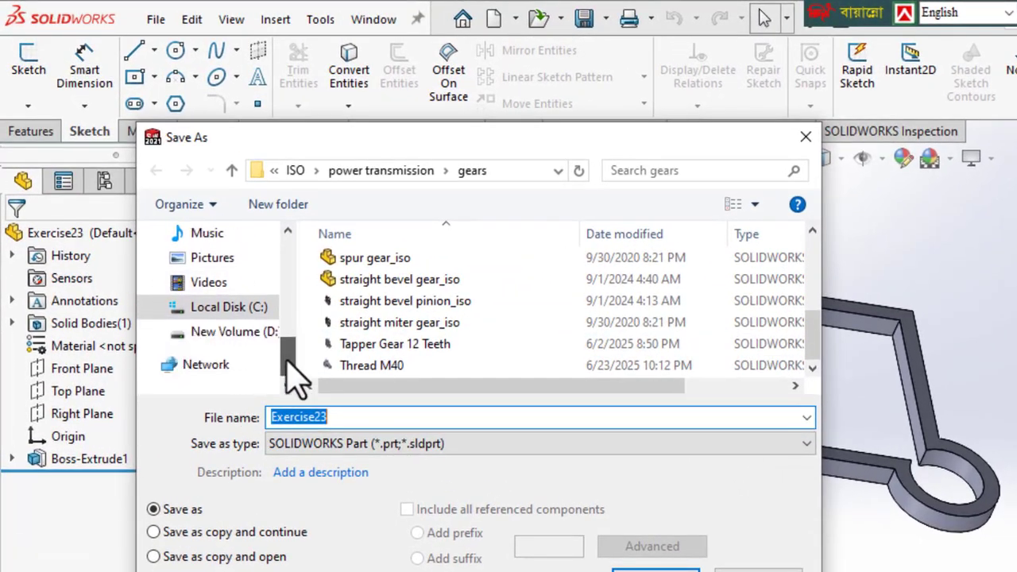
{"action": "left_click", "coordinate": [253, 334]}
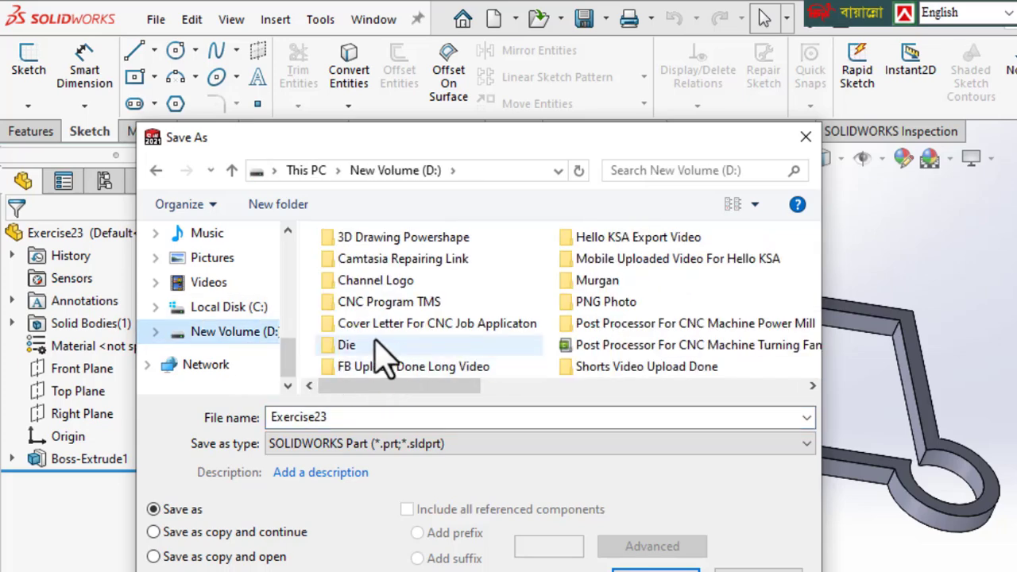
{"action": "left_click", "coordinate": [400, 241]}
{"action": "double_click", "coordinate": [400, 241]}
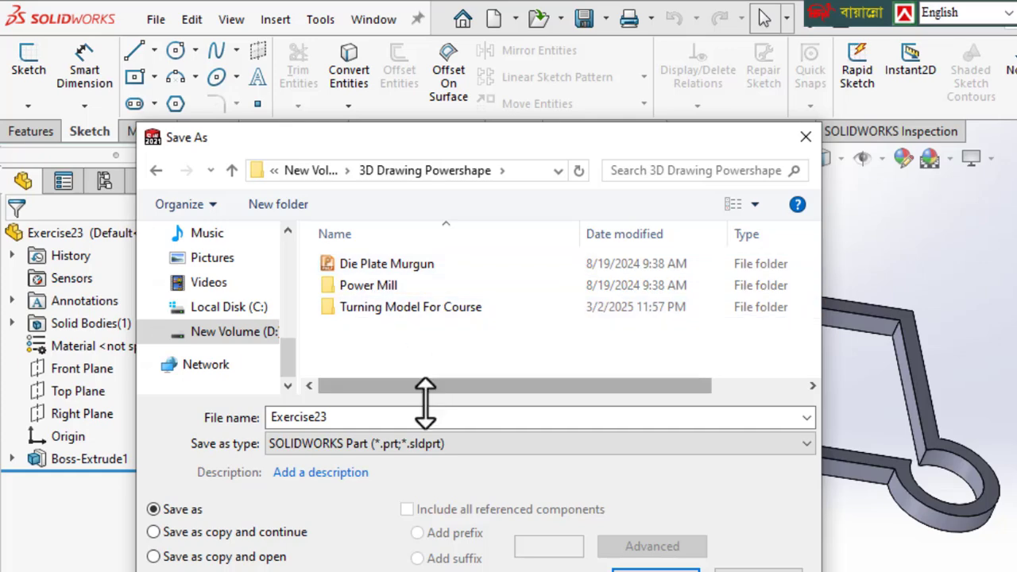
- Save the part as Exercise23 in Parasolid (*.x_t;*.x_b) format
{"action": "left_click", "coordinate": [473, 445]}
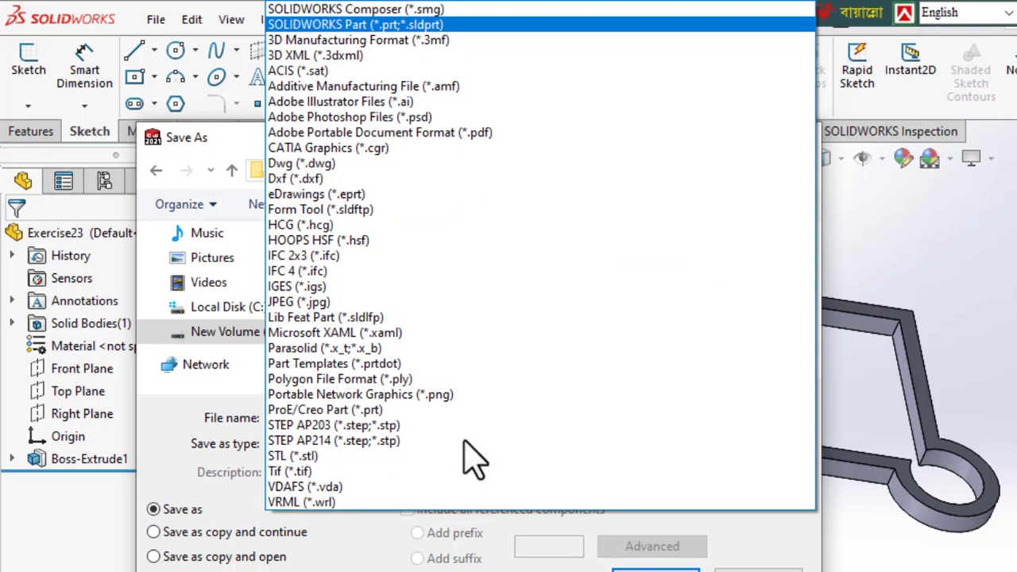
{"action": "left_click", "coordinate": [346, 354]}
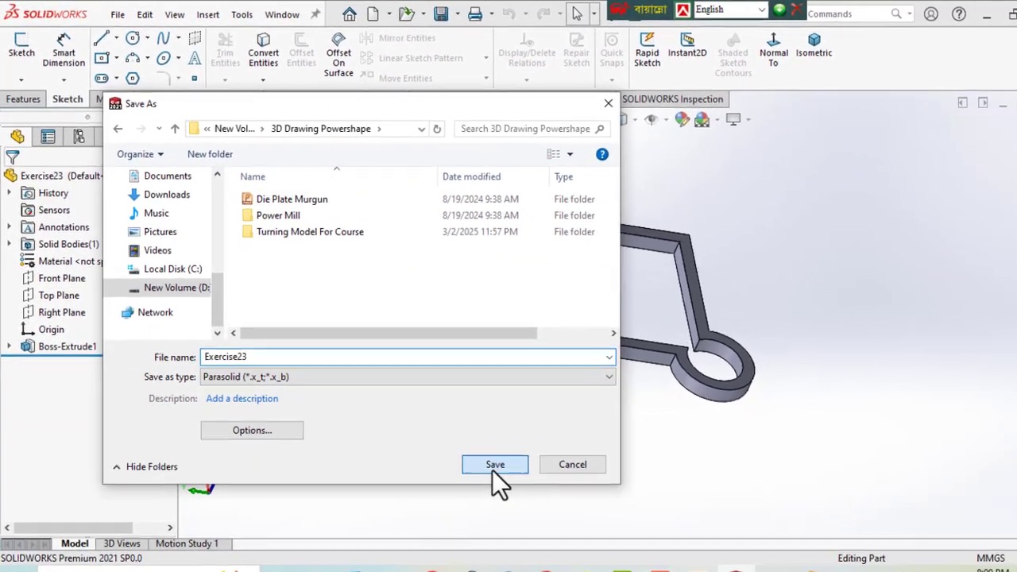
{"action": "left_click", "coordinate": [492, 469]}
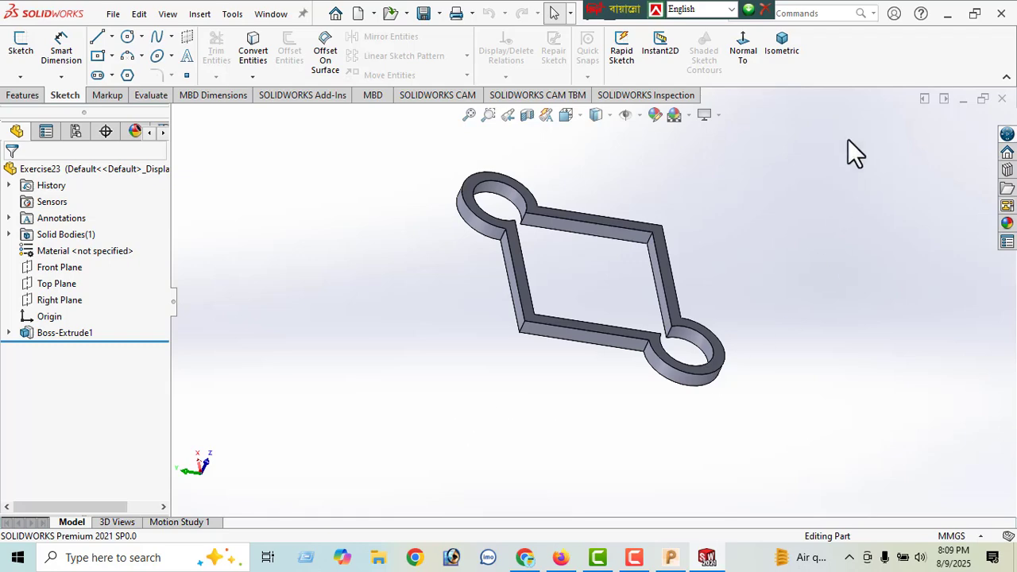
- Switch back to PowerMill, import the Exercise23 model from the 3D Drawing Powershape folder and dismiss the translation report
{"action": "left_click", "coordinate": [944, 16]}
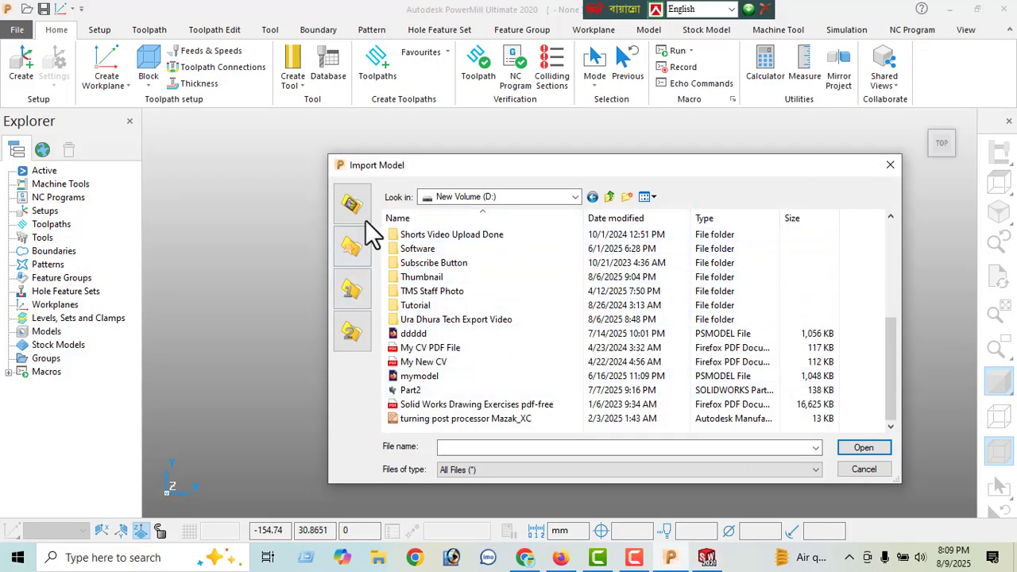
{"action": "left_click", "coordinate": [499, 196]}
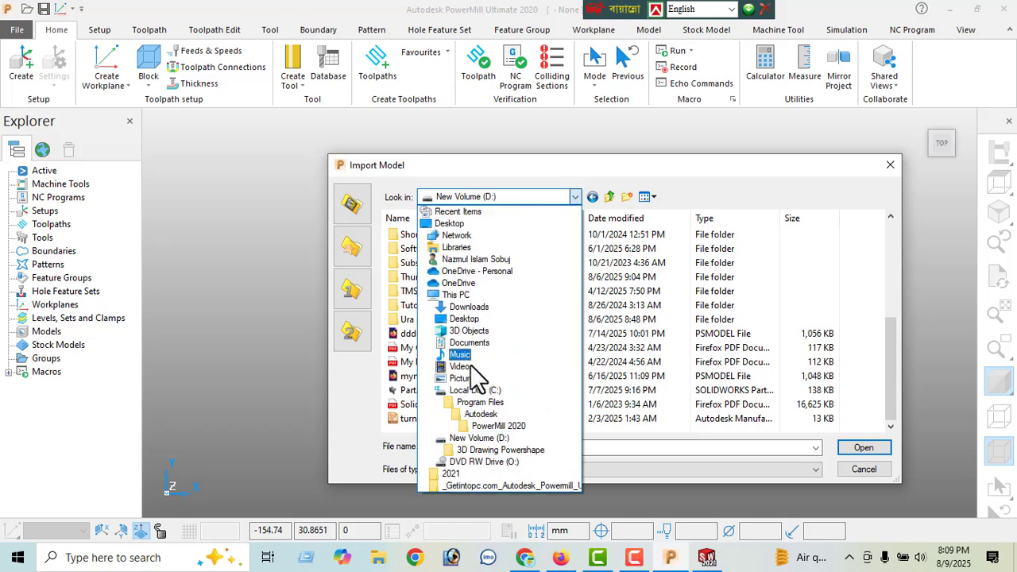
{"action": "key", "text": "Escape"}
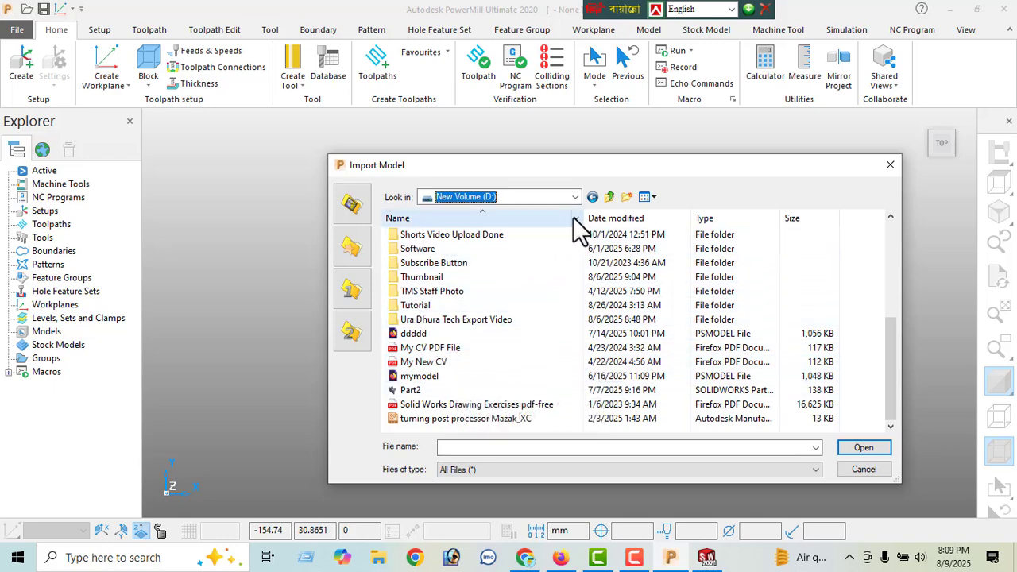
{"action": "left_click", "coordinate": [593, 197]}
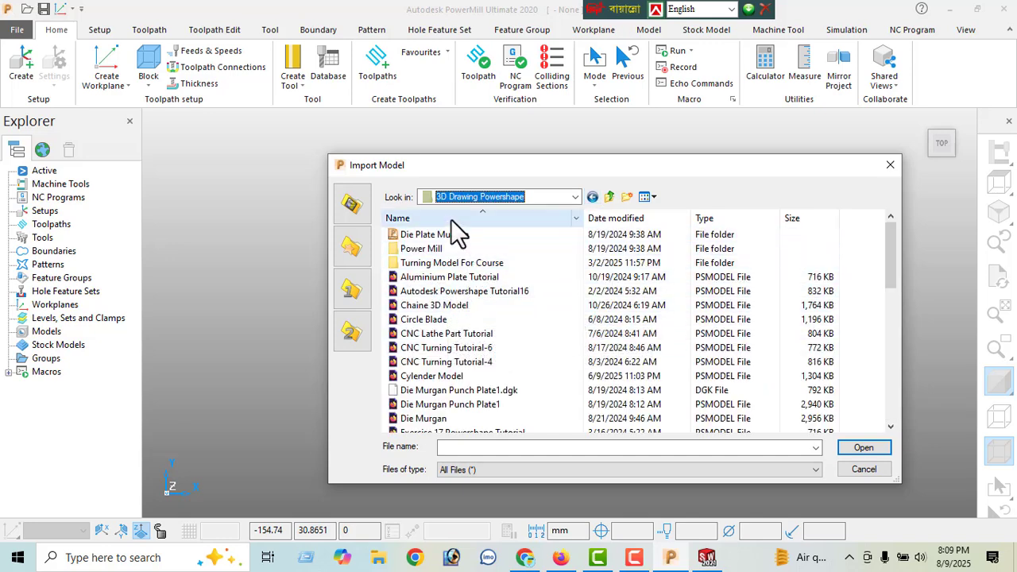
{"action": "scroll", "coordinate": [463, 273], "scroll_direction": "down", "scroll_amount": 4}
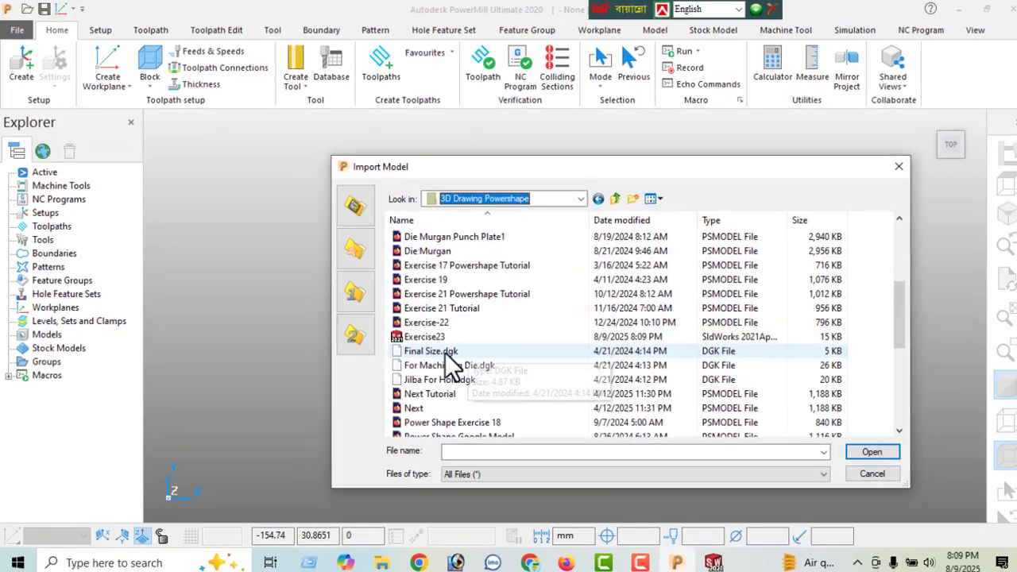
{"action": "left_click", "coordinate": [442, 334]}
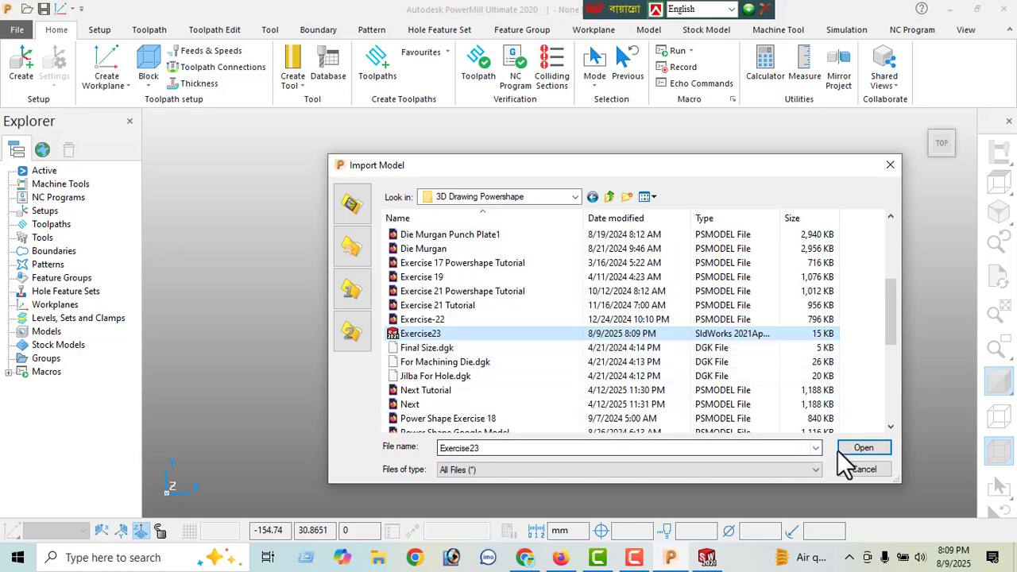
{"action": "left_click", "coordinate": [858, 450]}
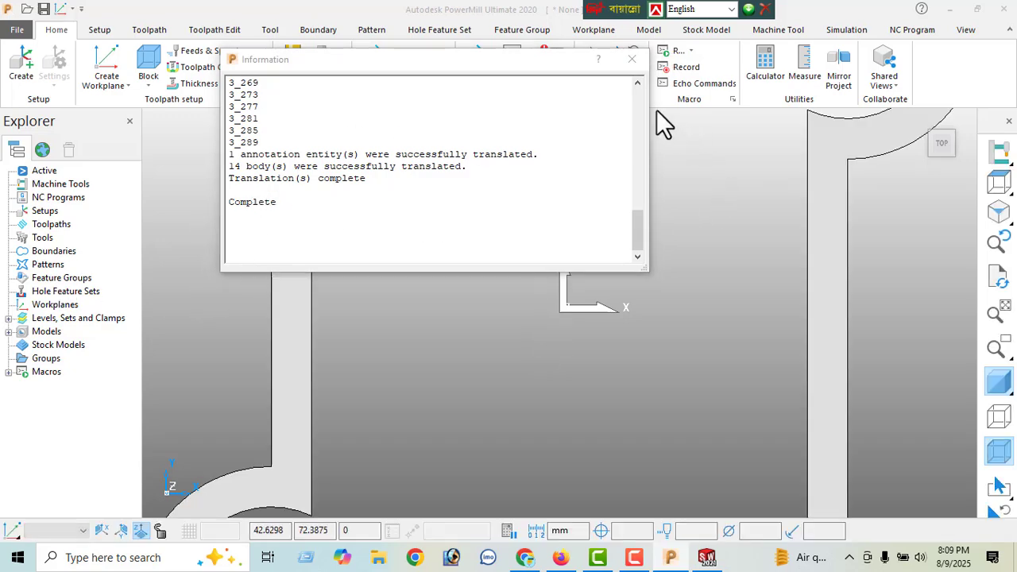
{"action": "left_click", "coordinate": [632, 60]}
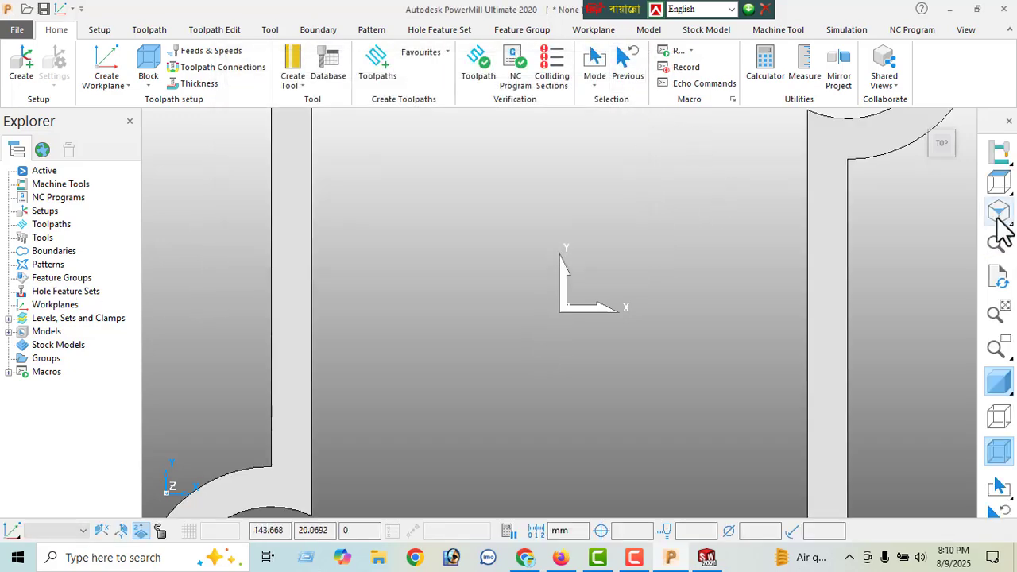
- Create a box block calculated from the imported model's limits in the active workplane, with 0.0 expansion and 0.1 tolerance
{"action": "left_click", "coordinate": [1000, 219]}
{"action": "scroll", "coordinate": [689, 299], "scroll_direction": "down", "scroll_amount": 2}
{"action": "middle_click_drag", "start_coordinate": [689, 299], "coordinate": [859, 239]}
{"action": "left_click", "coordinate": [1000, 182]}
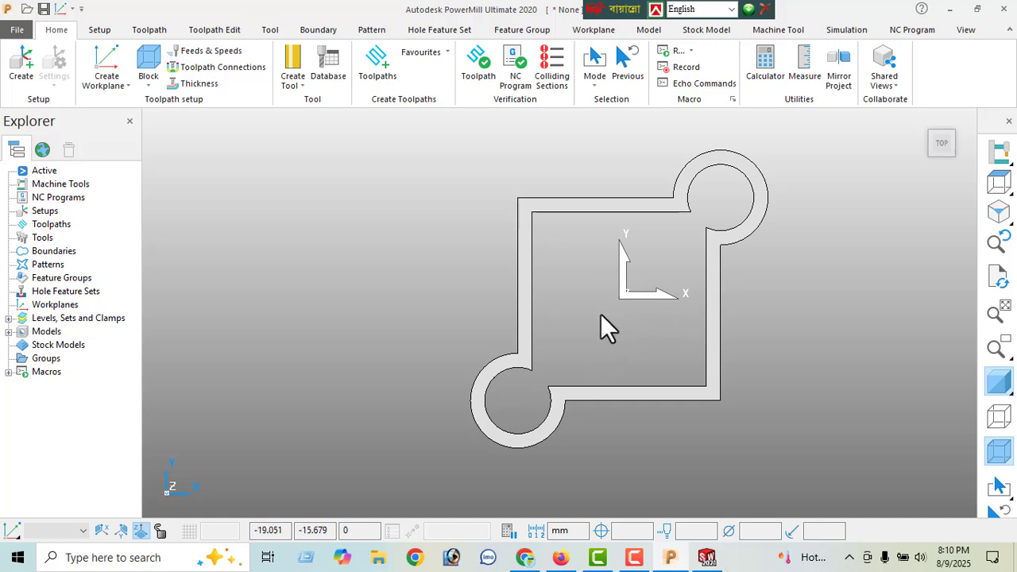
{"action": "scroll", "coordinate": [608, 322], "scroll_direction": "down", "scroll_amount": 1}
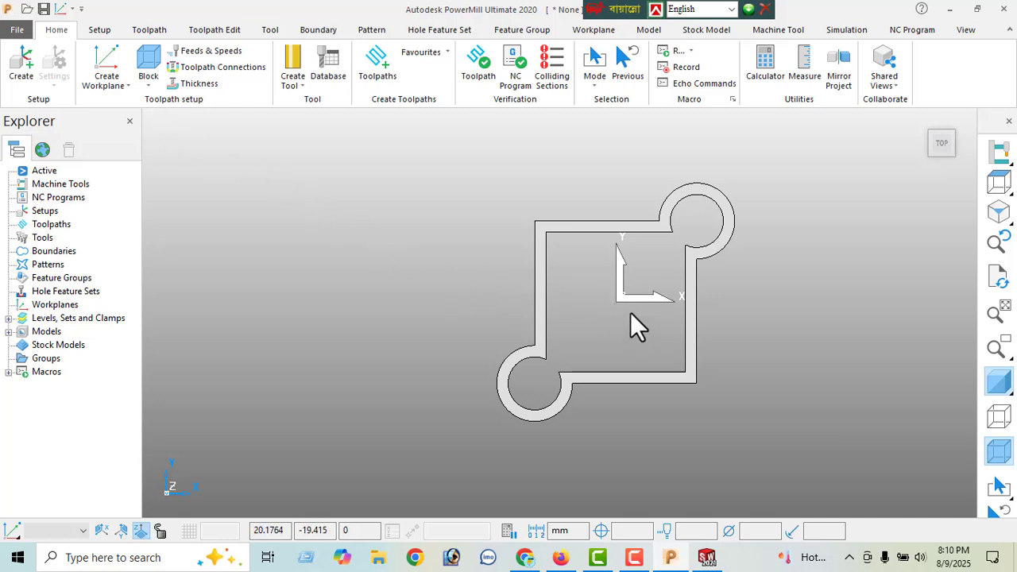
{"action": "left_click", "coordinate": [151, 70]}
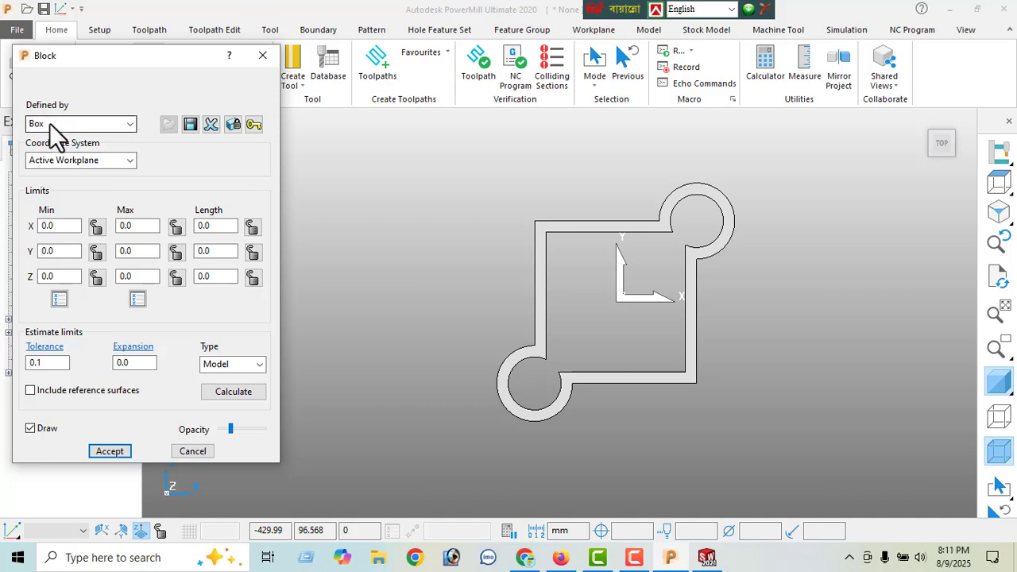
{"action": "left_click", "coordinate": [242, 393]}
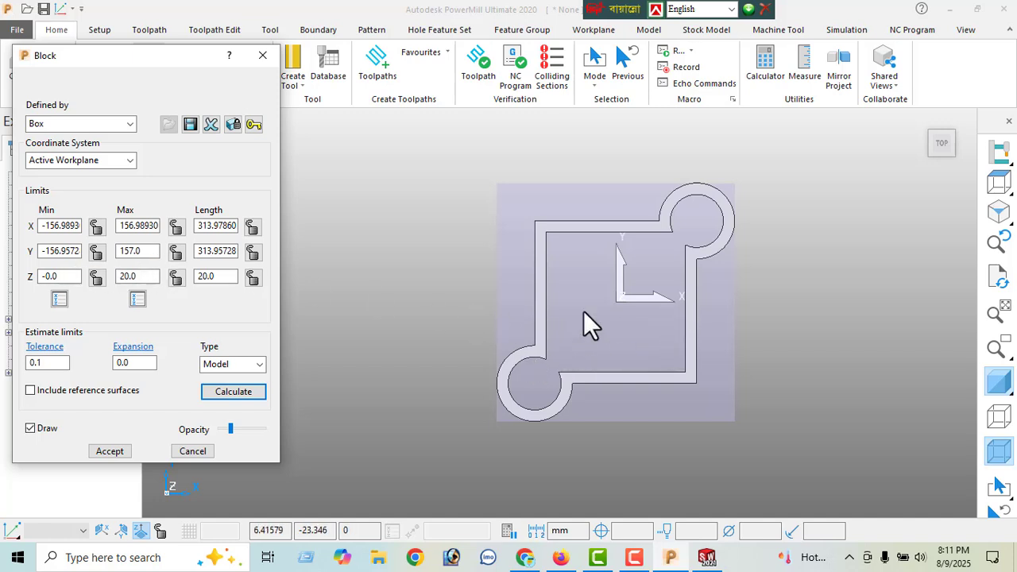
{"action": "left_click", "coordinate": [112, 451]}
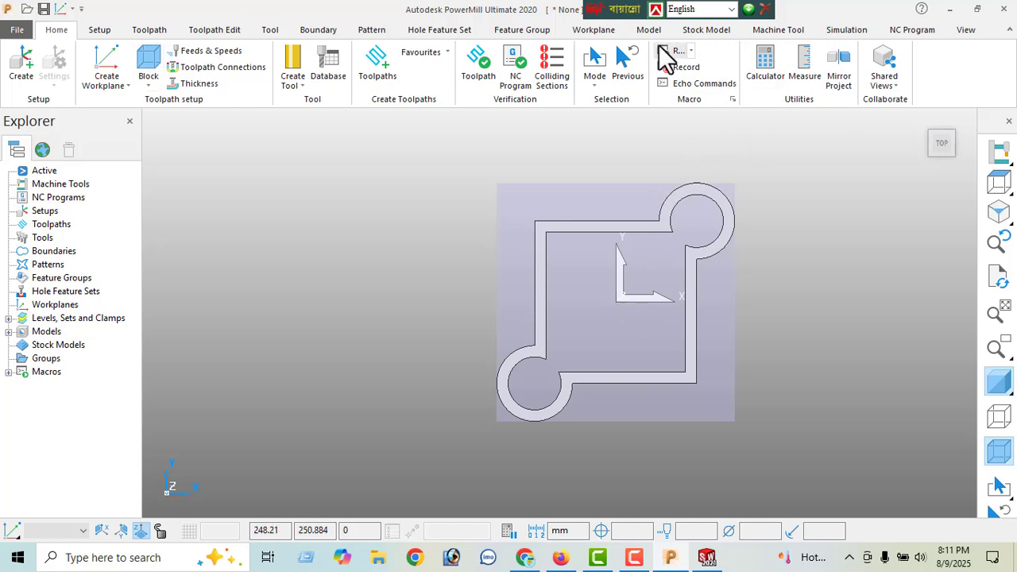
- Hide the transform axes shown at the centre of the model
{"action": "left_click_drag", "start_coordinate": [606, 14], "coordinate": [733, 24]}
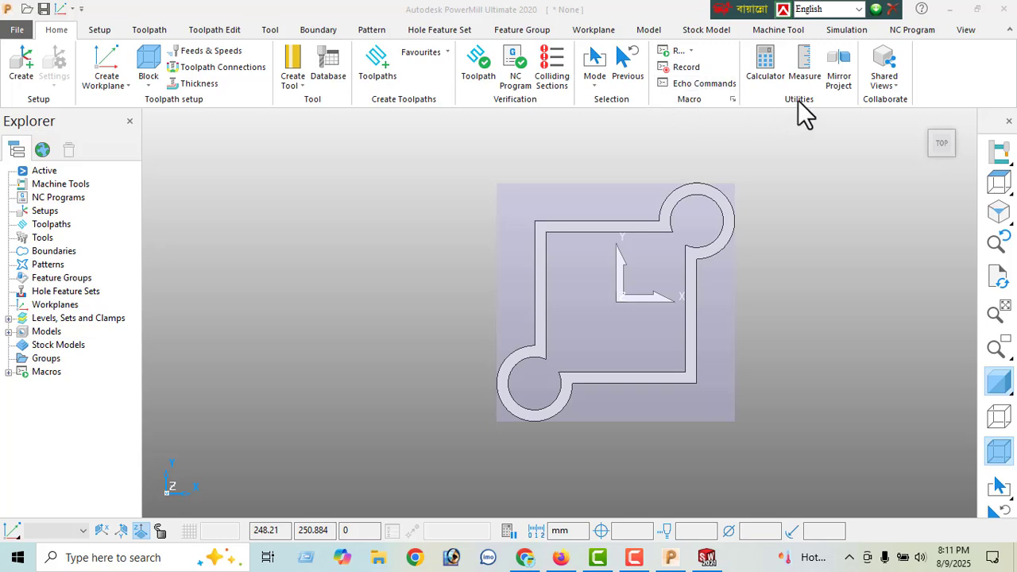
{"action": "left_click", "coordinate": [961, 32]}
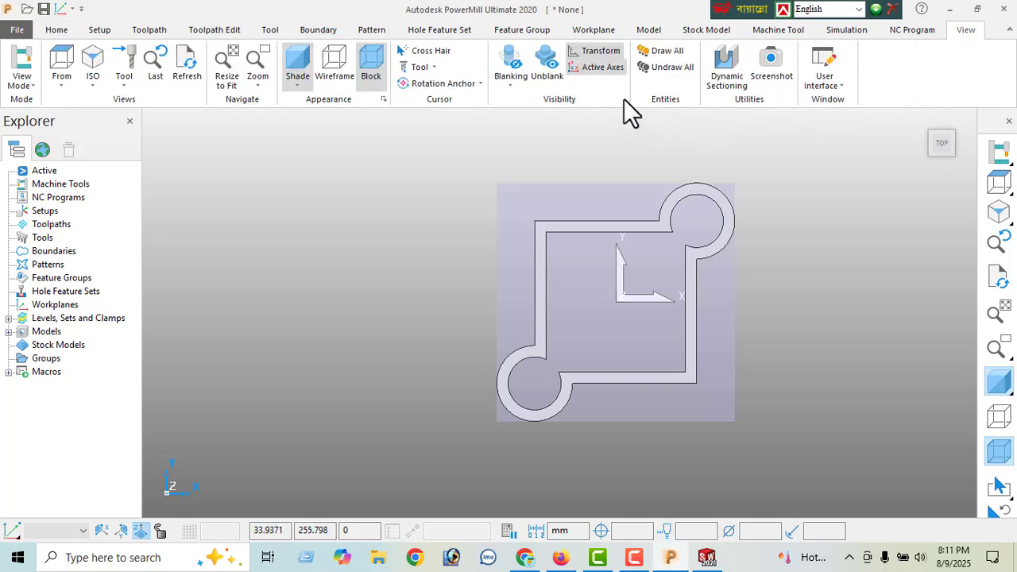
{"action": "left_click", "coordinate": [589, 52]}
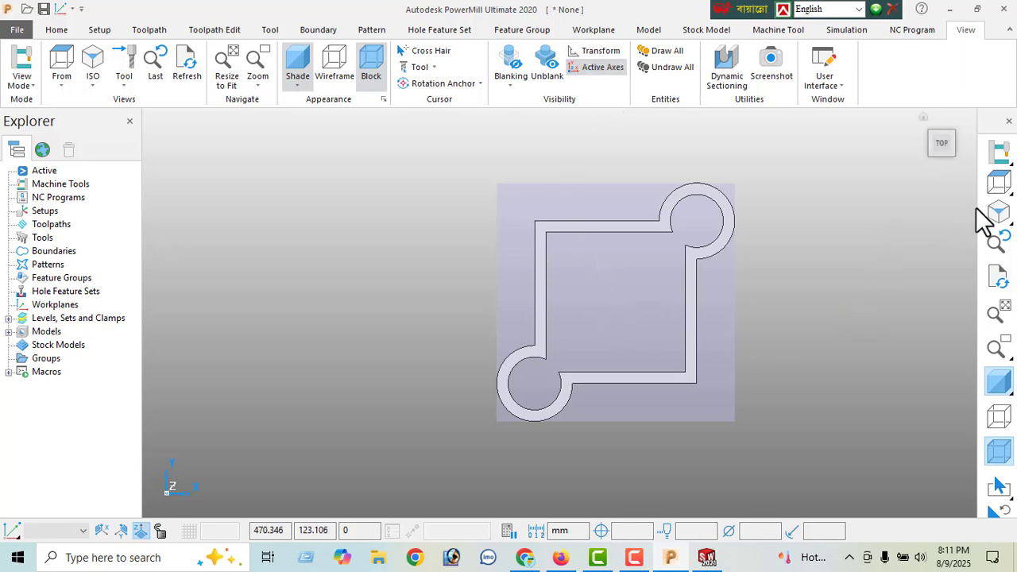
- Create a workplane positioned using the block, placed at the centre of the block's top face
{"action": "left_click", "coordinate": [999, 213]}
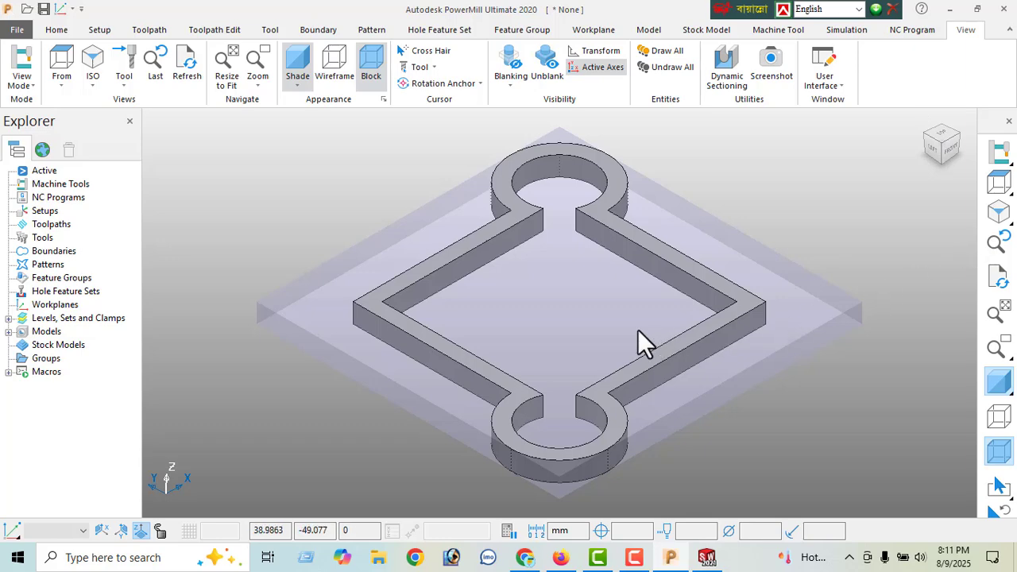
{"action": "left_click", "coordinate": [992, 187]}
{"action": "scroll", "coordinate": [742, 279], "scroll_direction": "down", "scroll_amount": 2}
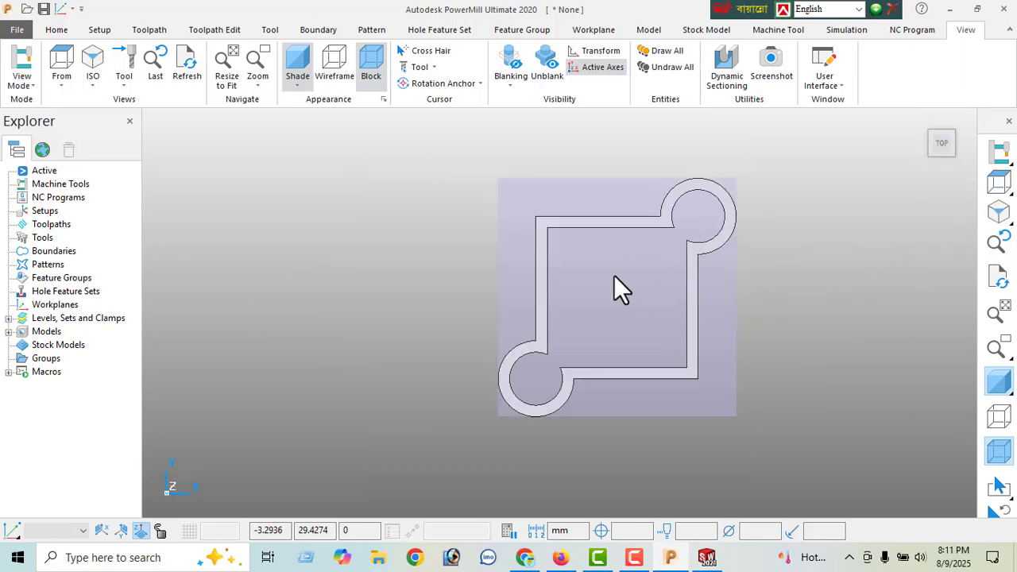
{"action": "right_click", "coordinate": [45, 306]}
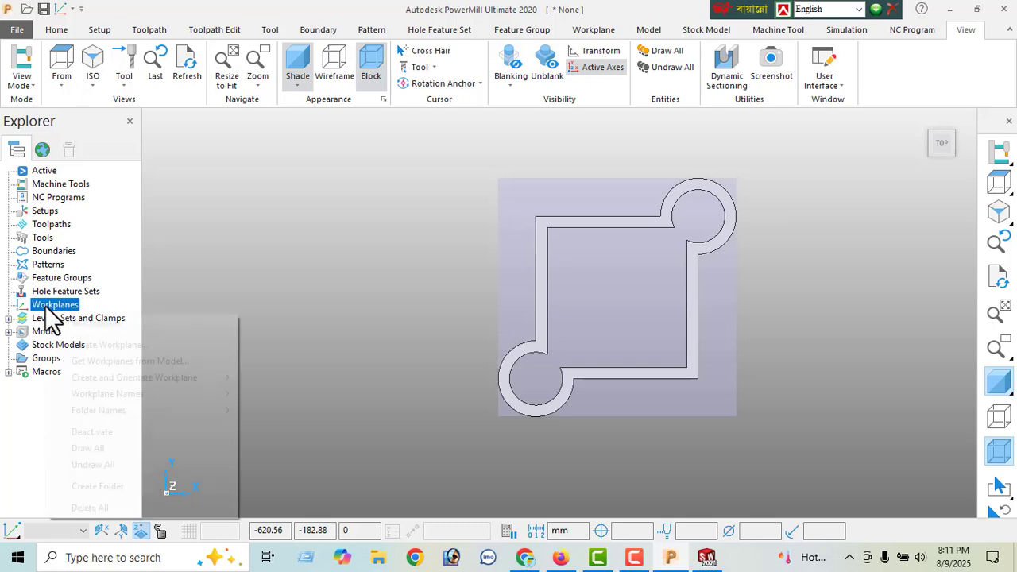
{"action": "mouse_move", "coordinate": [136, 378]}
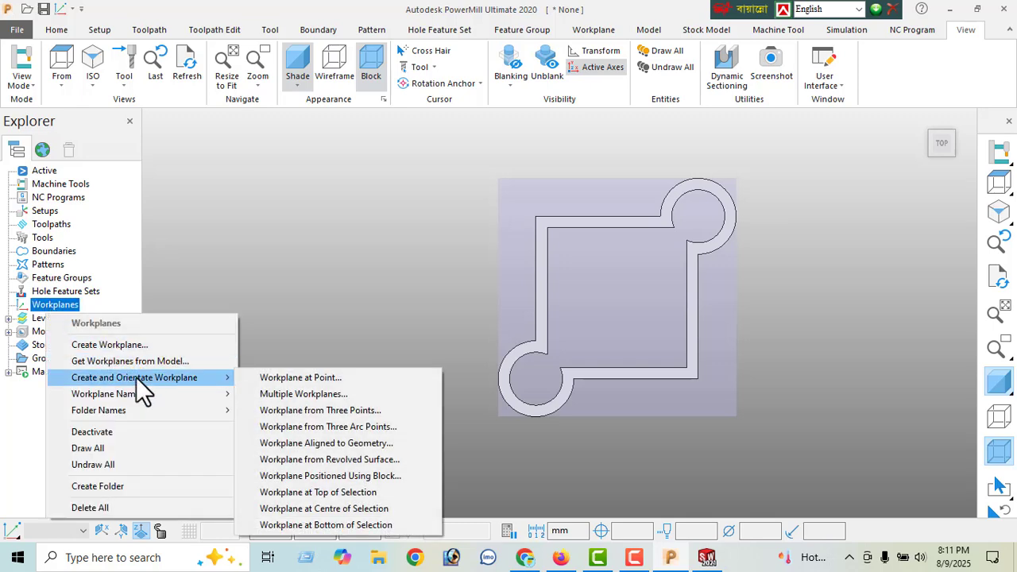
{"action": "left_click", "coordinate": [337, 476]}
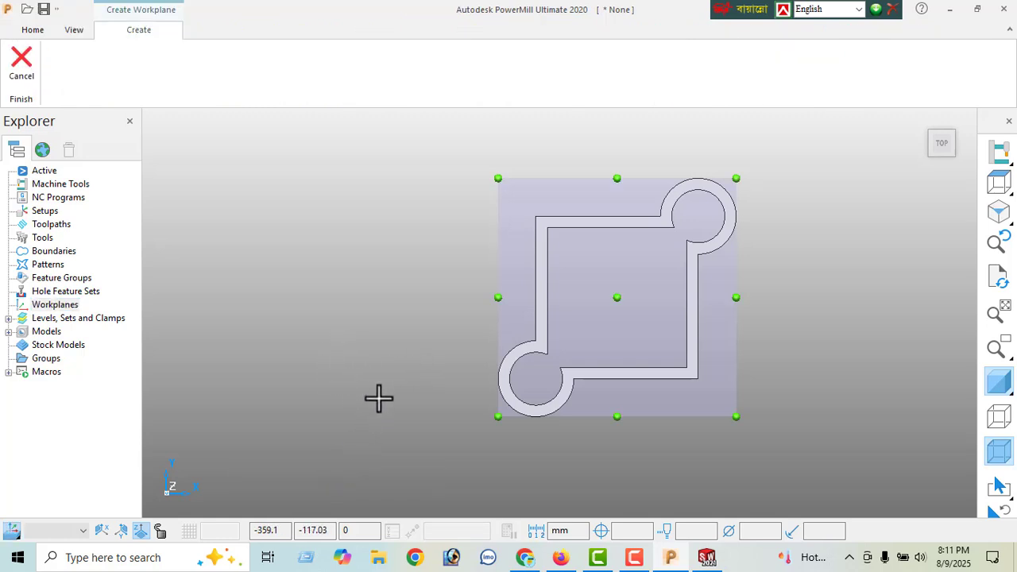
{"action": "left_click", "coordinate": [618, 300]}
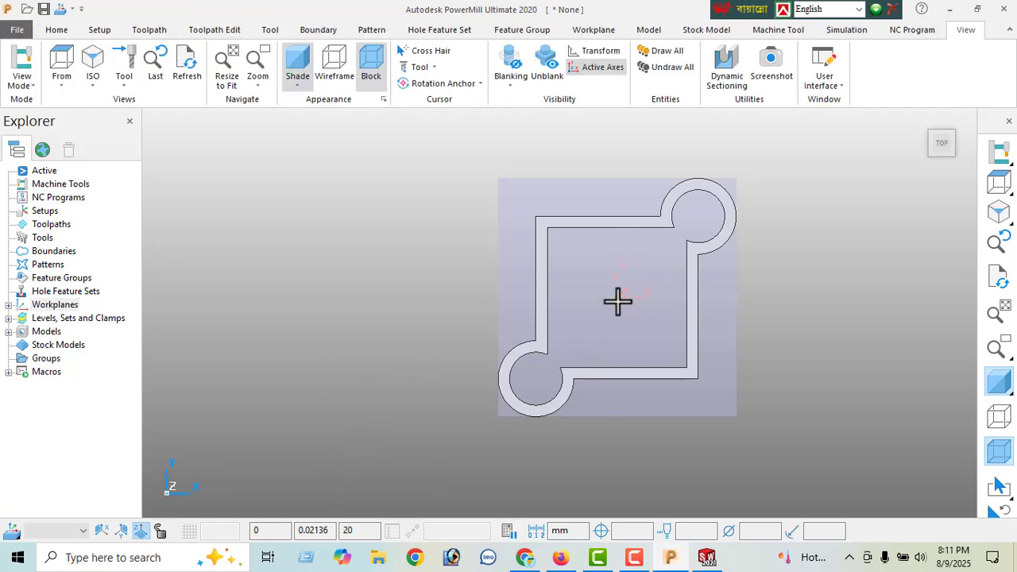
- Activate the workplane at the centre of the block's top face
{"action": "left_click", "coordinate": [9, 306]}
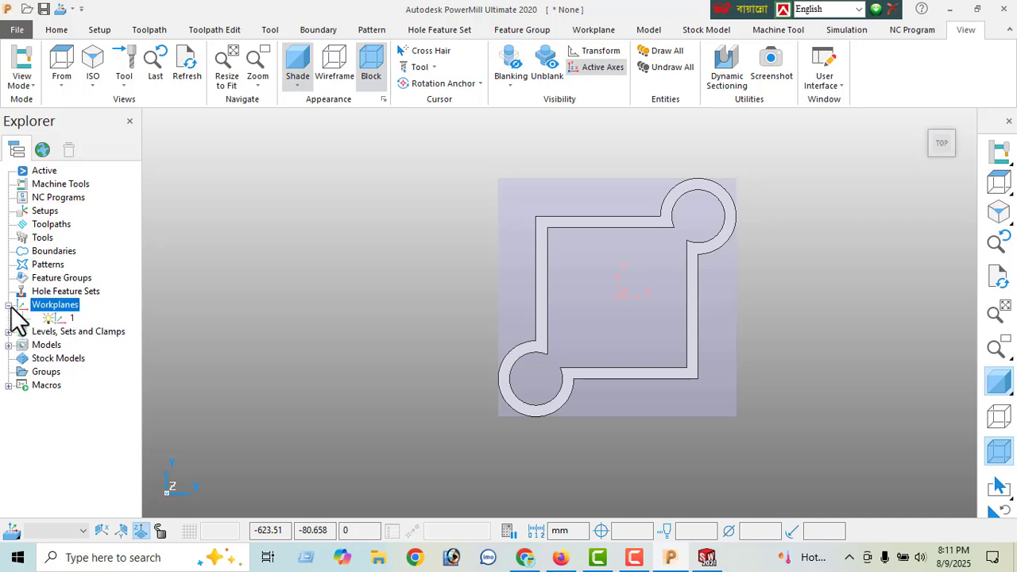
{"action": "right_click", "coordinate": [67, 318]}
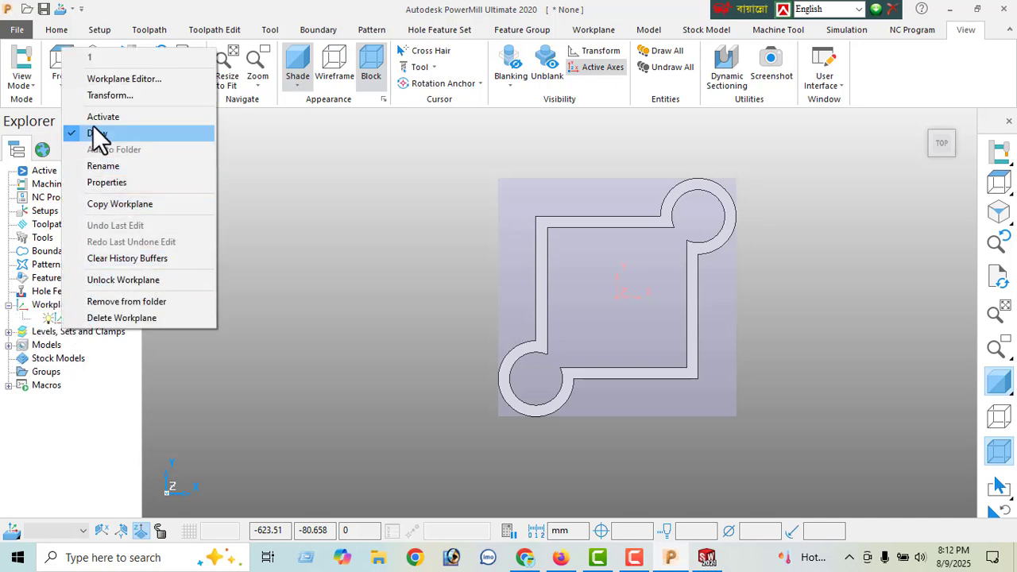
{"action": "left_click", "coordinate": [102, 117]}
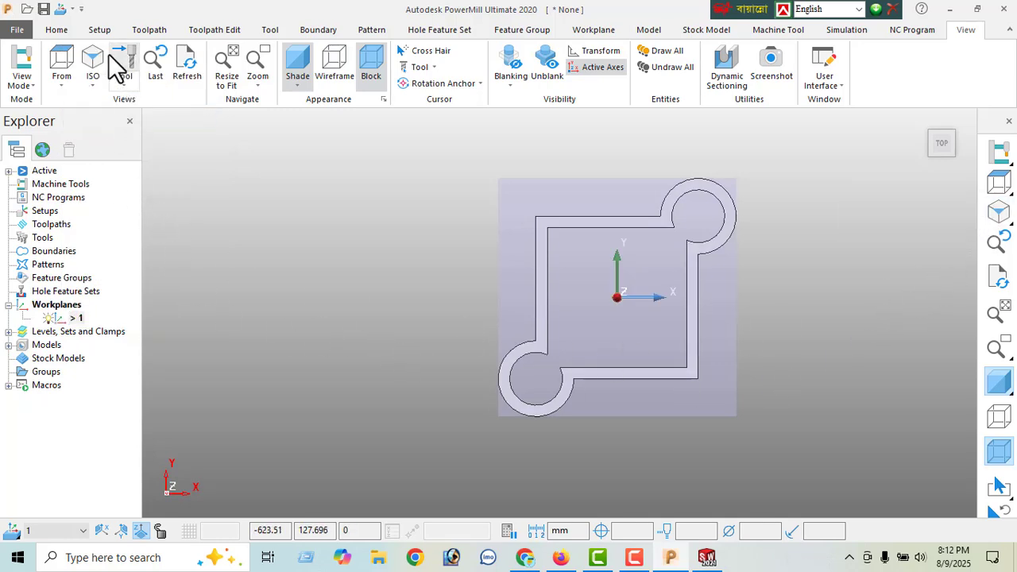
- Recalculate the box block from the model's limits in the active workplane, keeping 0.0 expansion and 0.1 tolerance, and accept it
{"action": "left_click", "coordinate": [64, 32]}
{"action": "left_click", "coordinate": [138, 80]}
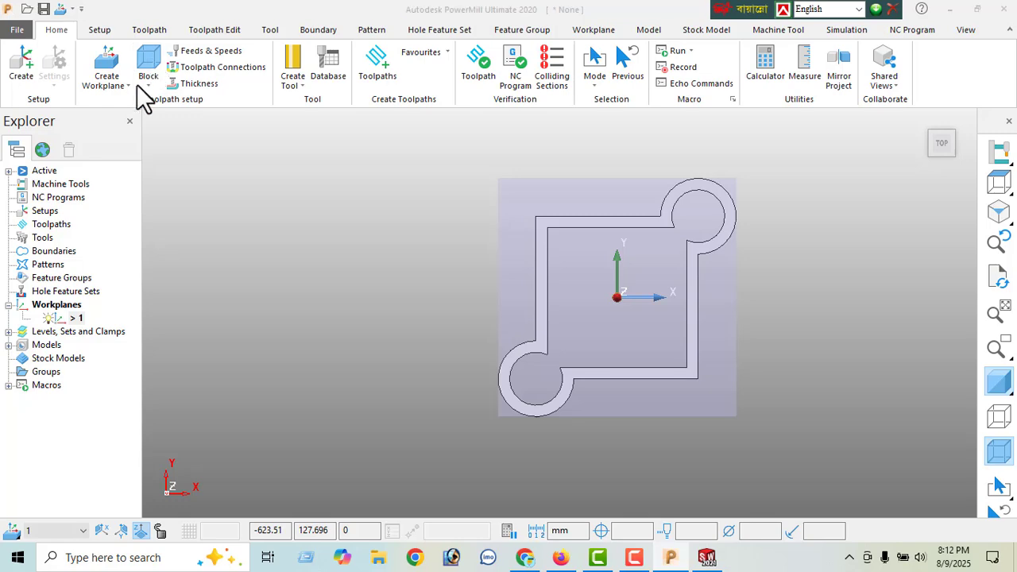
{"action": "left_click", "coordinate": [220, 392]}
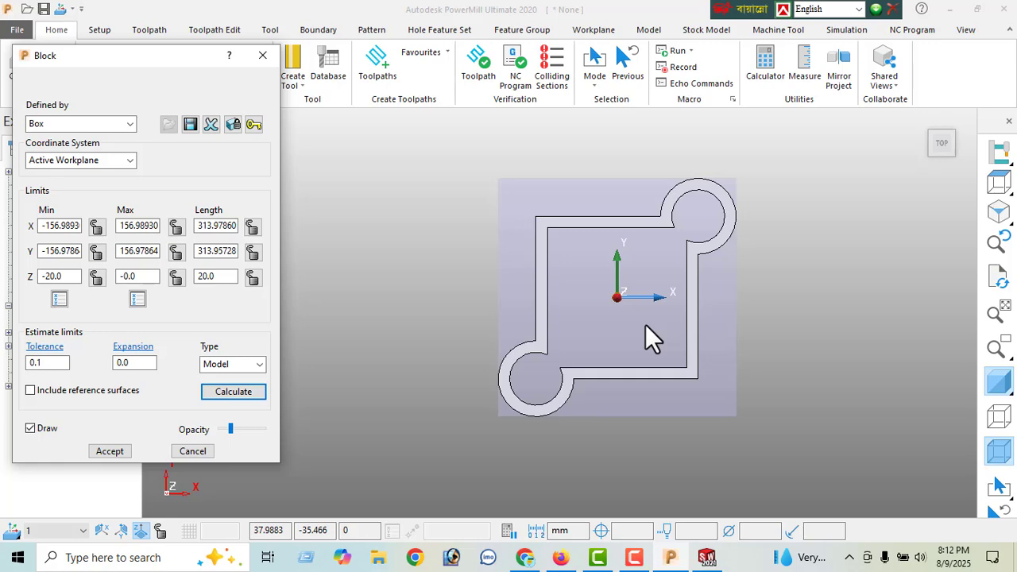
{"action": "left_click", "coordinate": [111, 453]}
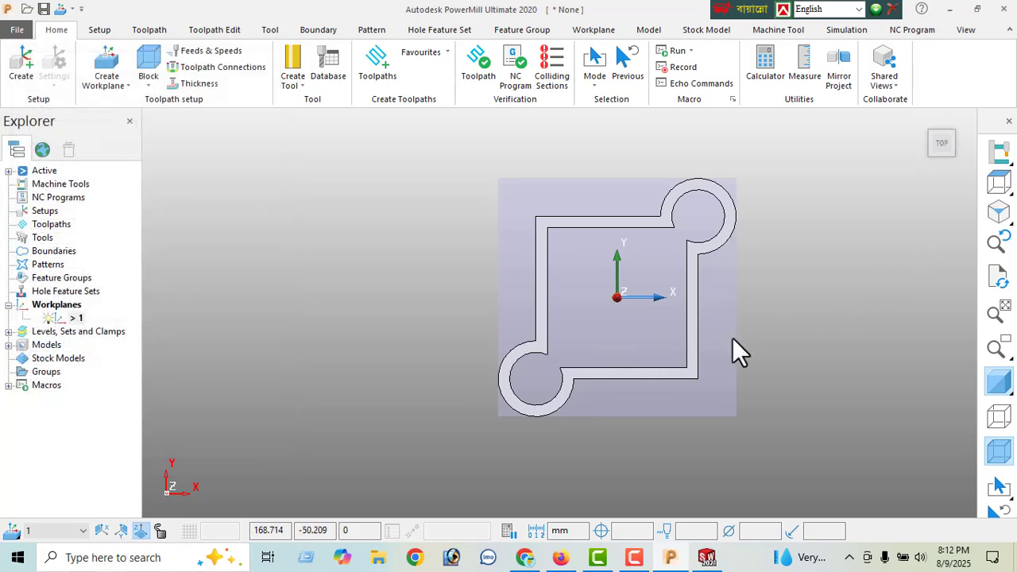
- Turn on the ViewMill stock simulation and inspect the simulated block from an isometric view
{"action": "middle_click_drag", "start_coordinate": [663, 341], "coordinate": [706, 227]}
{"action": "left_click", "coordinate": [999, 211]}
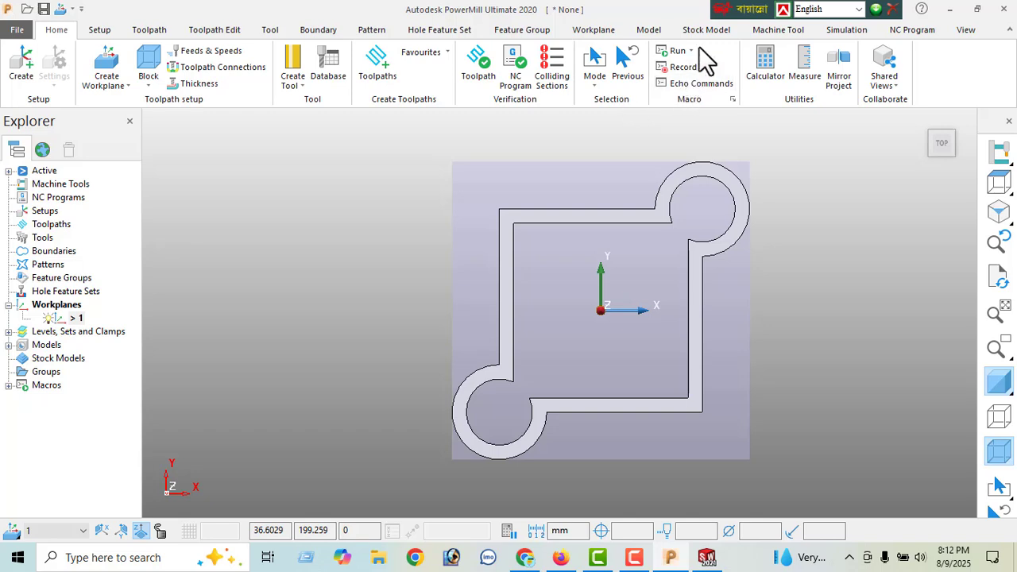
{"action": "left_click", "coordinate": [841, 32]}
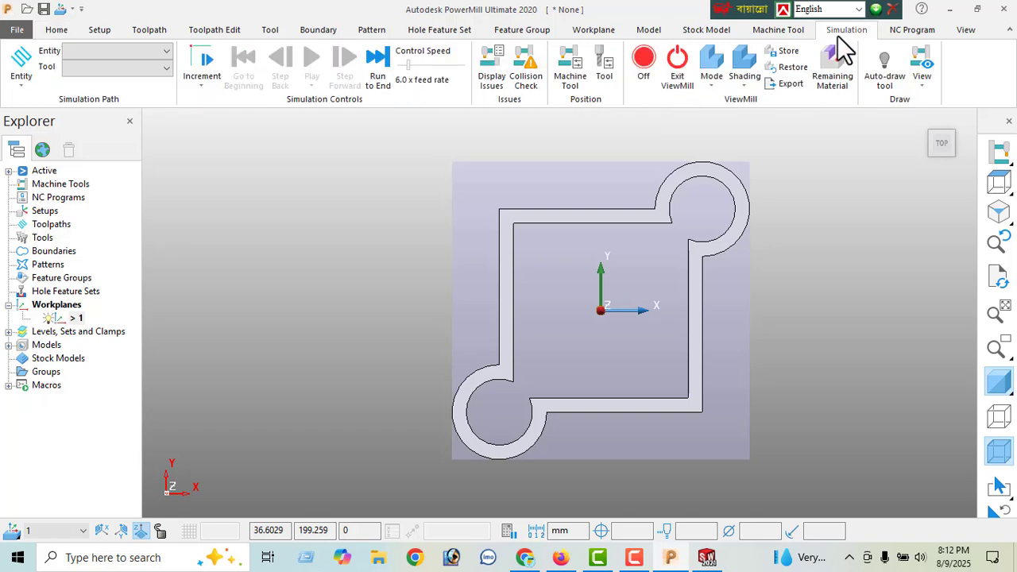
{"action": "left_click", "coordinate": [643, 67]}
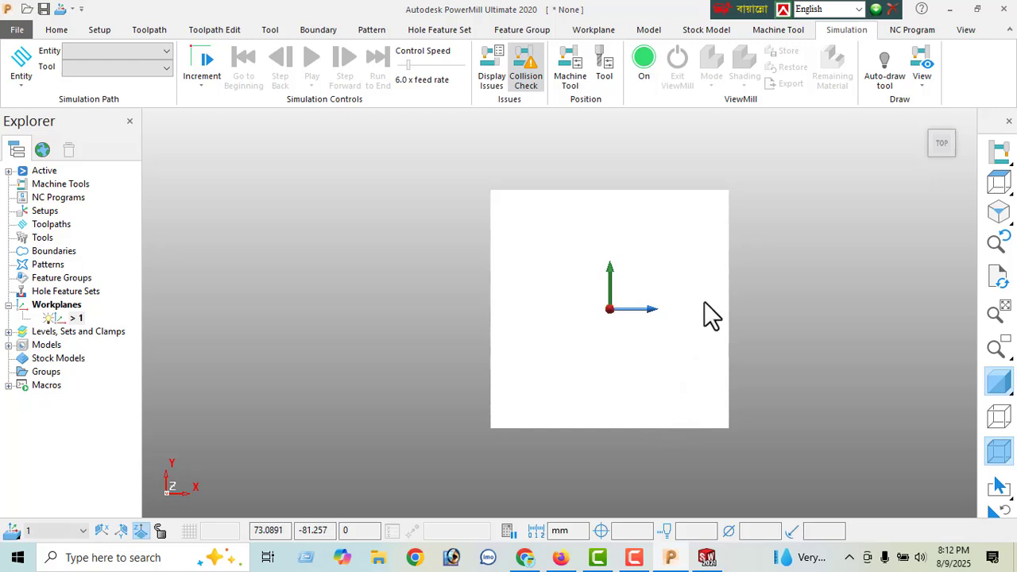
{"action": "scroll", "coordinate": [704, 301], "scroll_direction": "down", "scroll_amount": 1}
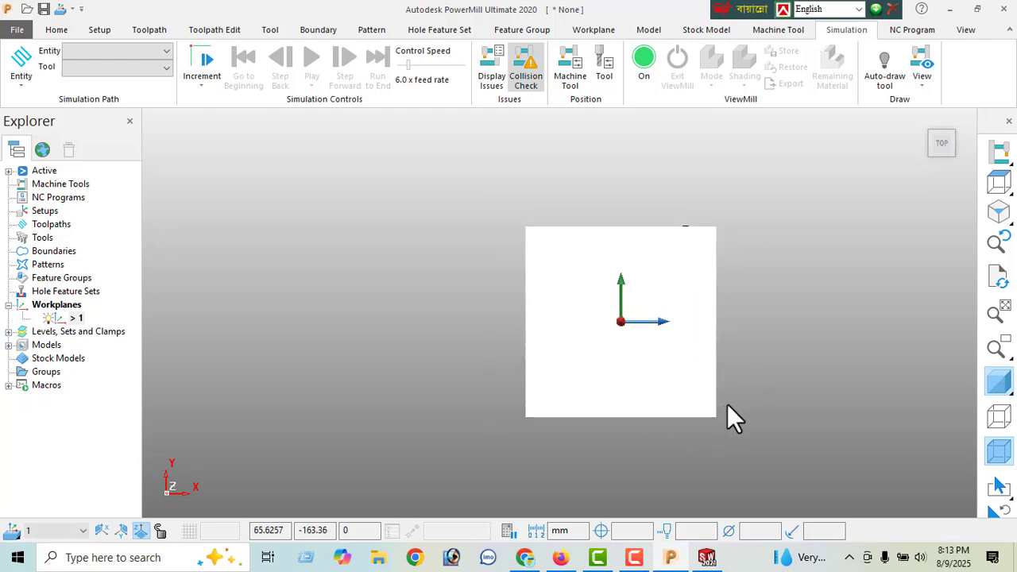
{"action": "middle_click_drag", "start_coordinate": [752, 415], "coordinate": [780, 327]}
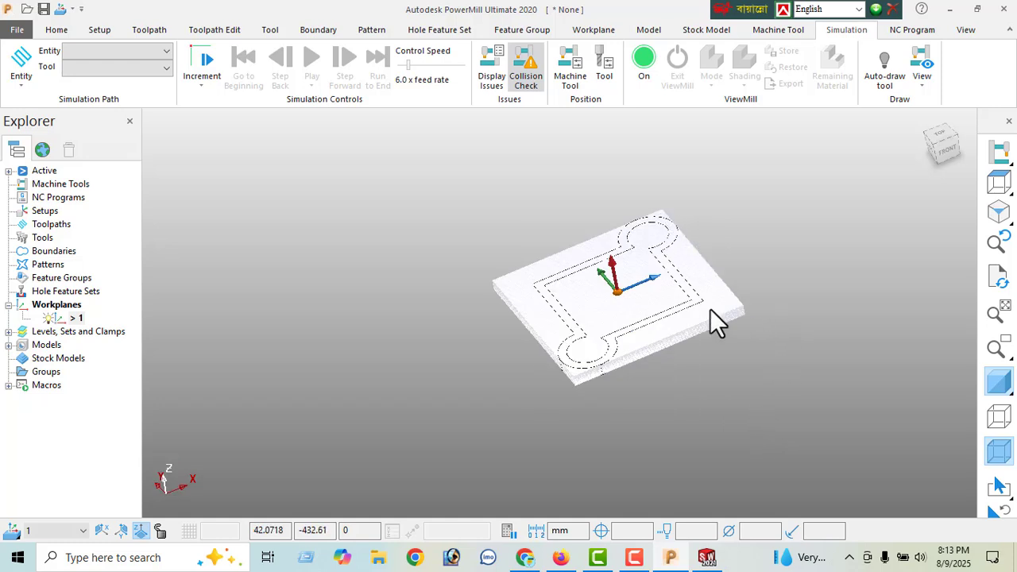
{"action": "middle_click_drag", "start_coordinate": [676, 316], "coordinate": [723, 315]}
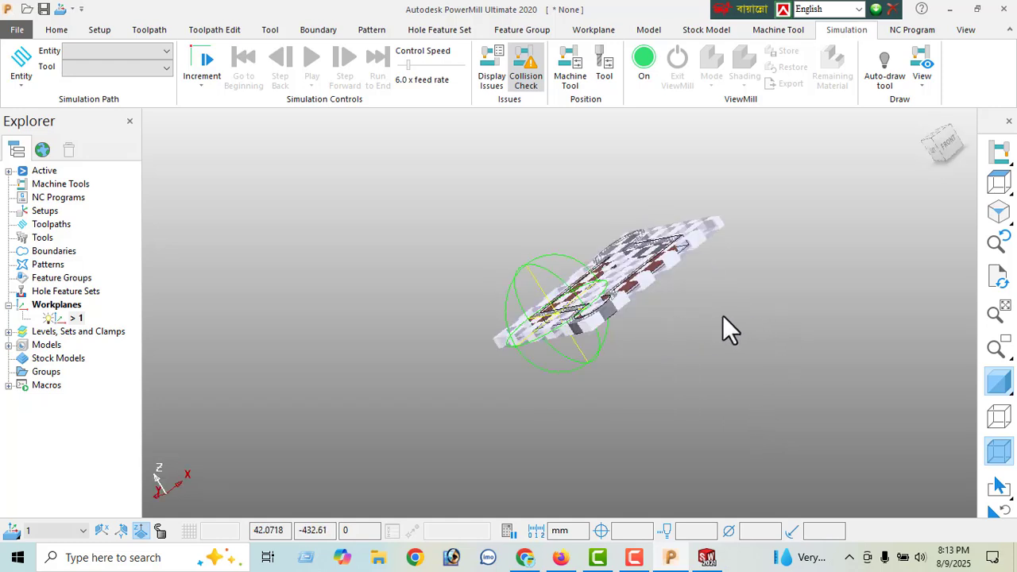
{"action": "left_click", "coordinate": [996, 213]}
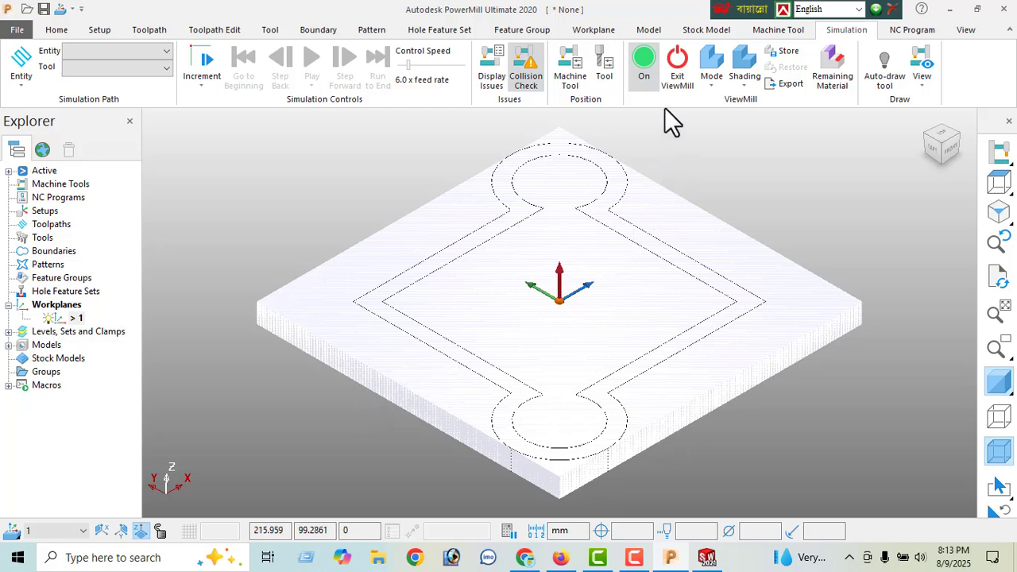
- Switch the ViewMill simulation to Fixed direction mode and inspect the shaded stock
{"action": "left_click", "coordinate": [713, 86]}
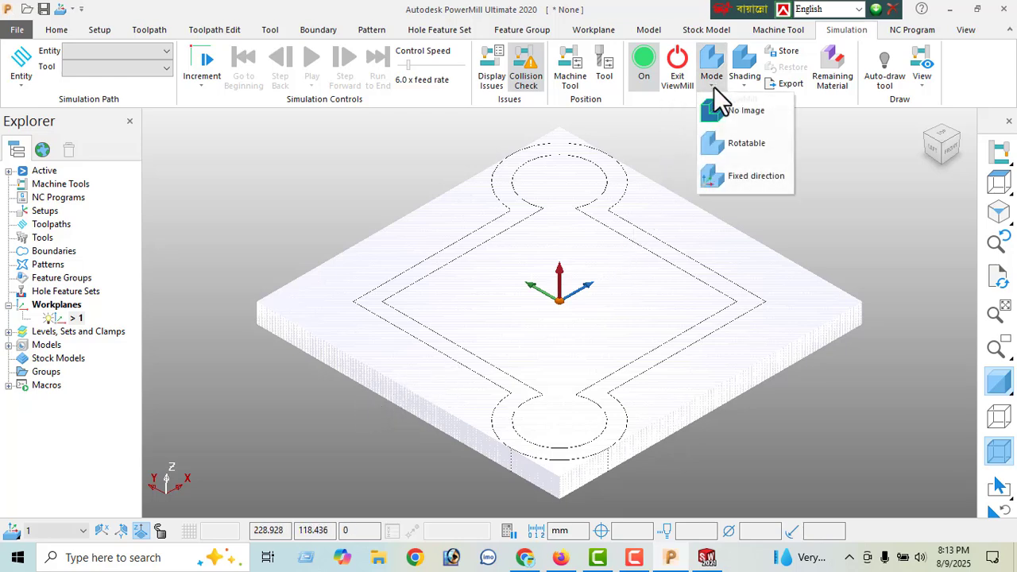
{"action": "left_click", "coordinate": [730, 175]}
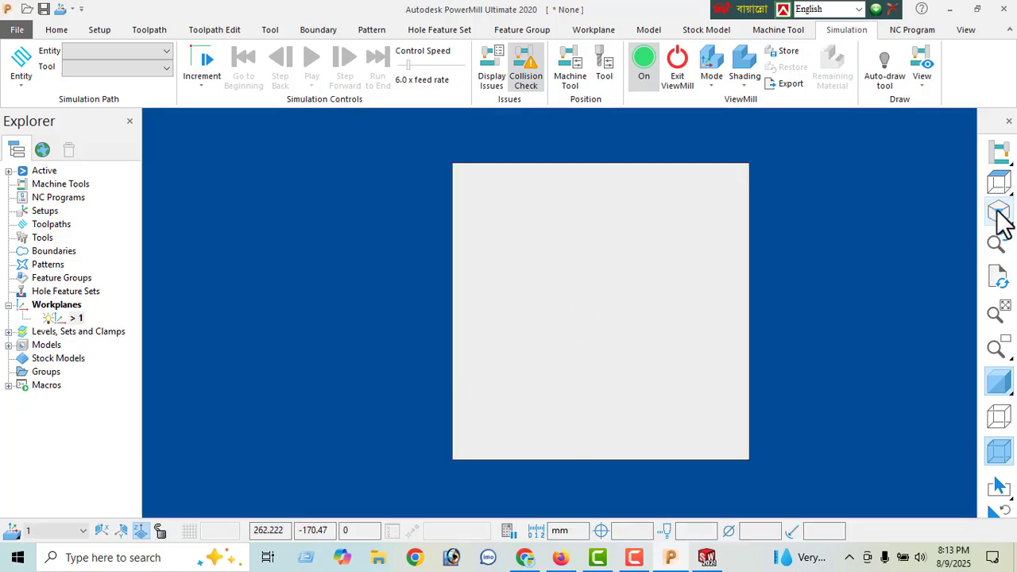
{"action": "mouse_move", "coordinate": [997, 214]}
{"action": "left_click", "coordinate": [959, 211]}
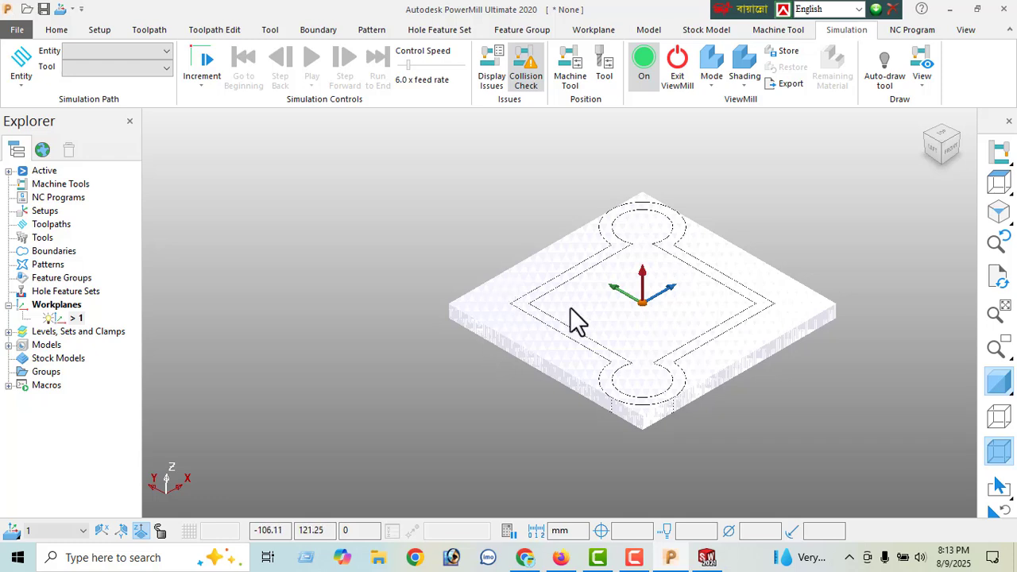
- Turn off and exit ViewMill, halting the stock simulation, and return to the top view of the model
{"action": "left_click", "coordinate": [645, 60]}
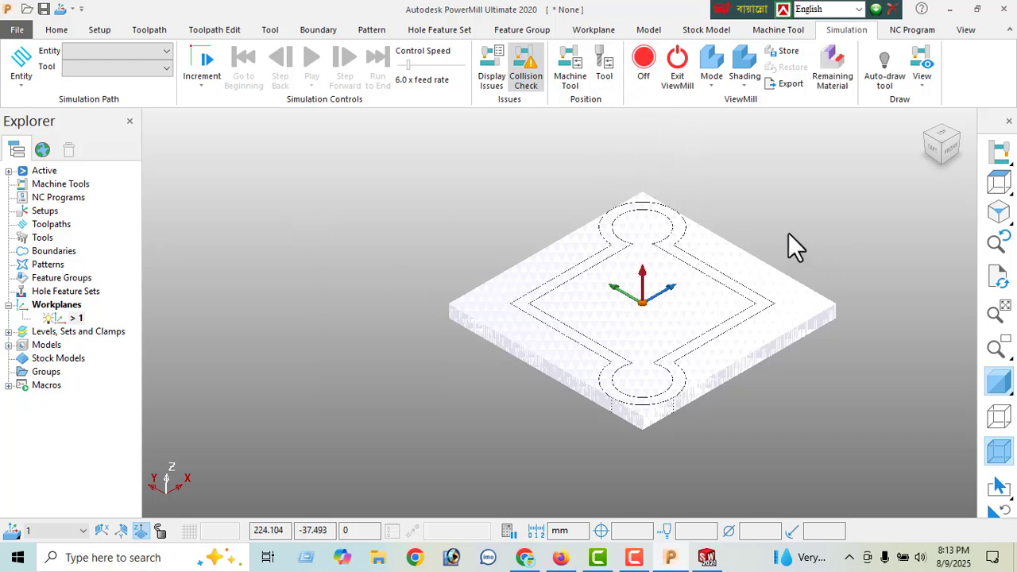
{"action": "left_click", "coordinate": [679, 80]}
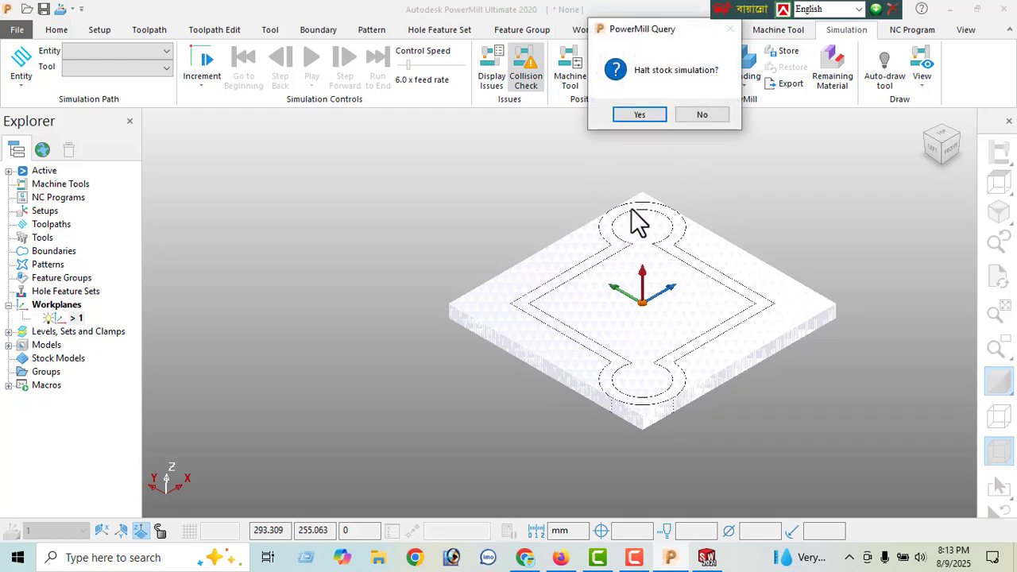
{"action": "left_click", "coordinate": [634, 112]}
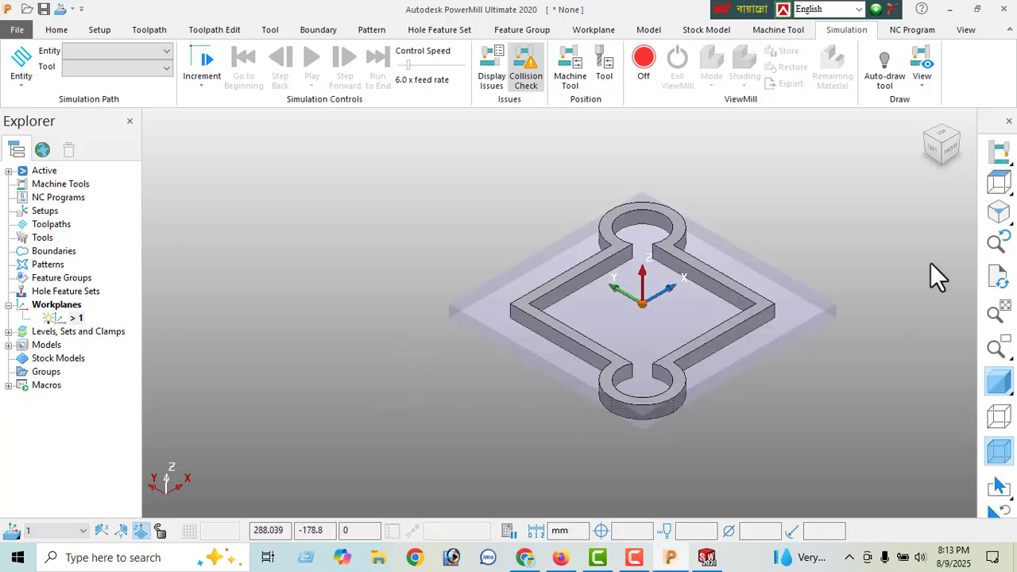
{"action": "left_click", "coordinate": [998, 183]}
{"action": "scroll", "coordinate": [655, 316], "scroll_direction": "down", "scroll_amount": 1}
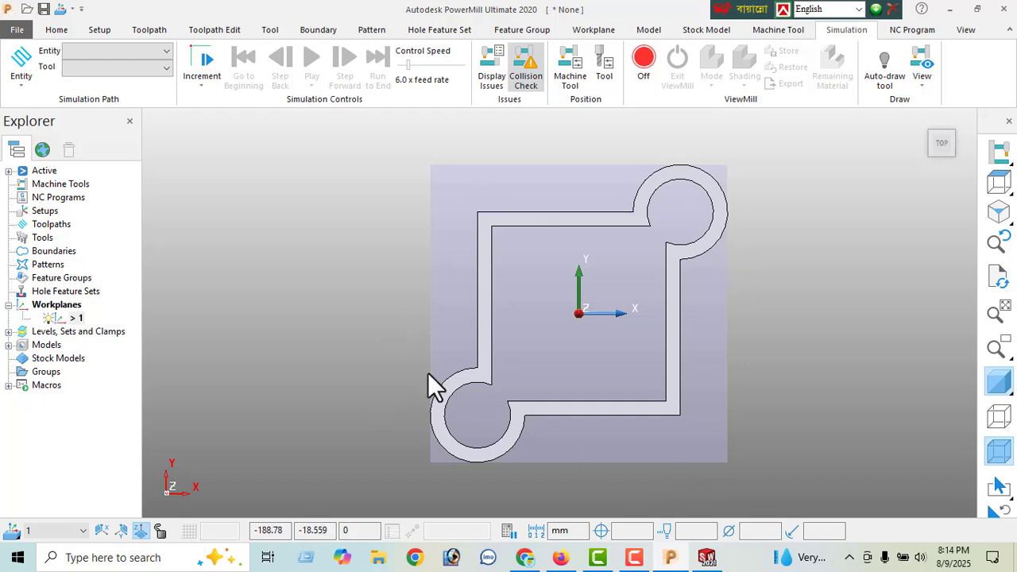
- Set the block's expansion to 20 and recalculate its limits from the model
{"action": "left_click", "coordinate": [56, 30]}
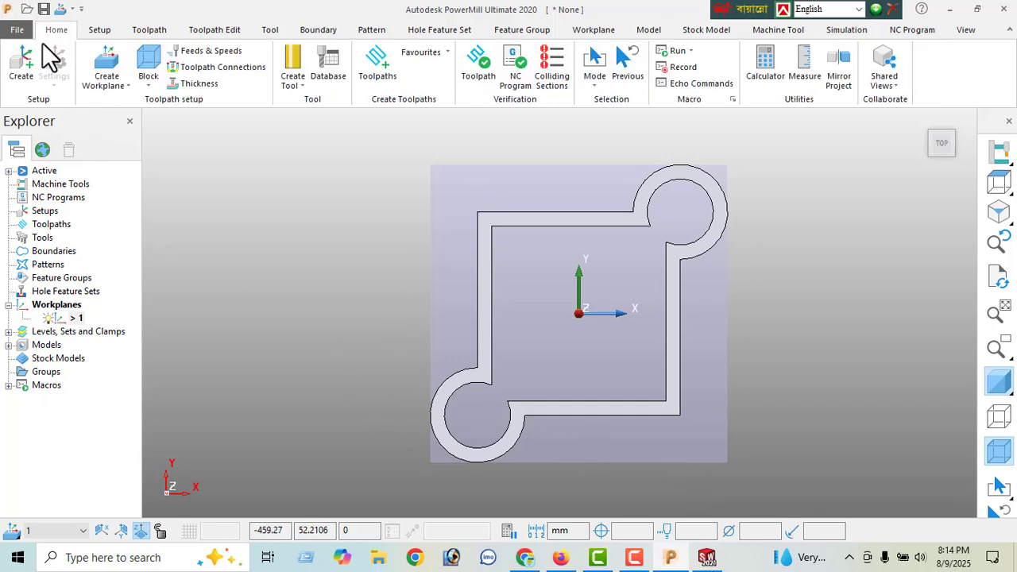
{"action": "left_click", "coordinate": [148, 67]}
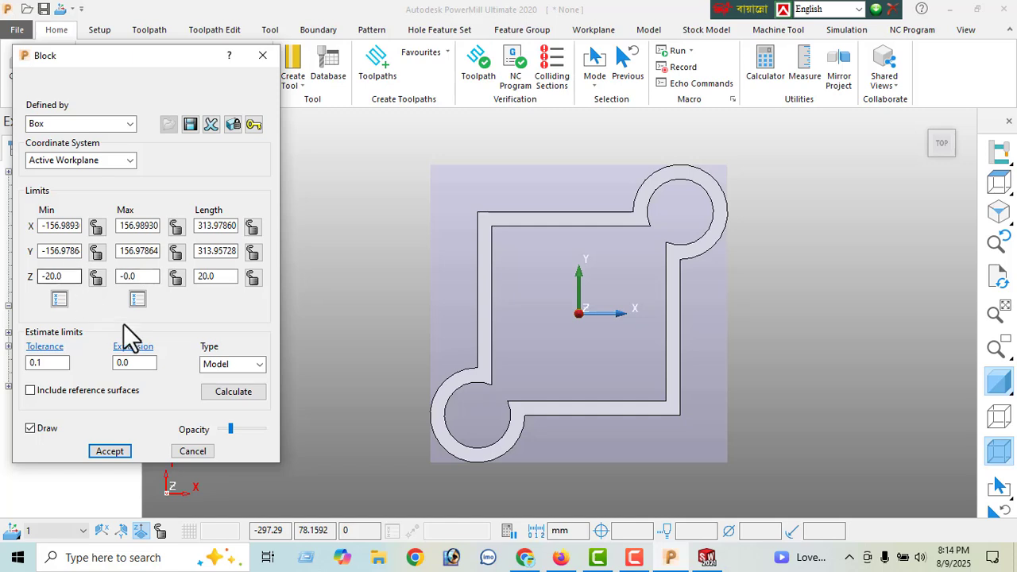
{"action": "left_click", "coordinate": [137, 365]}
{"action": "double_click", "coordinate": [136, 365]}
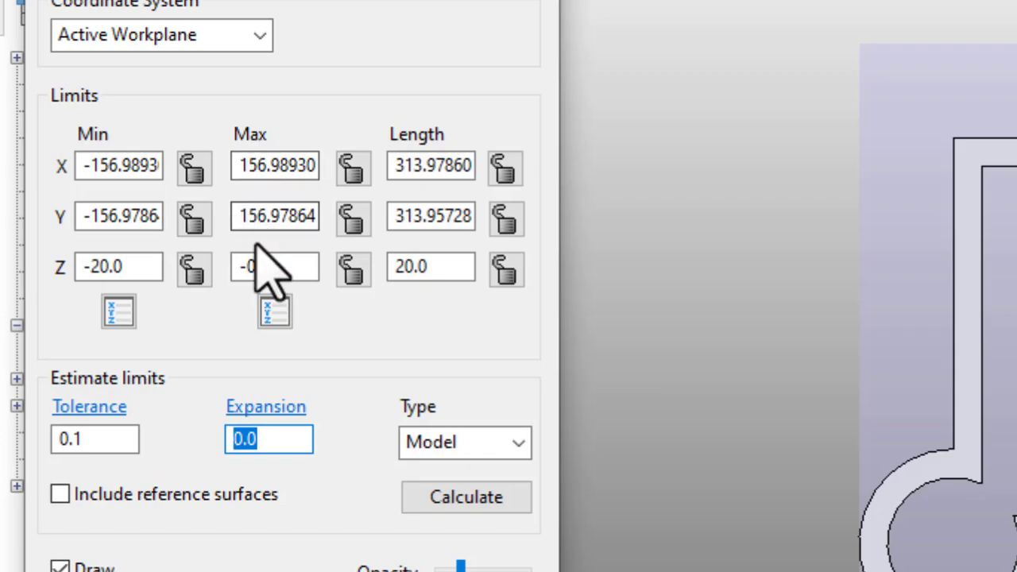
{"action": "type", "text": "20"}
{"action": "key", "text": "Return"}
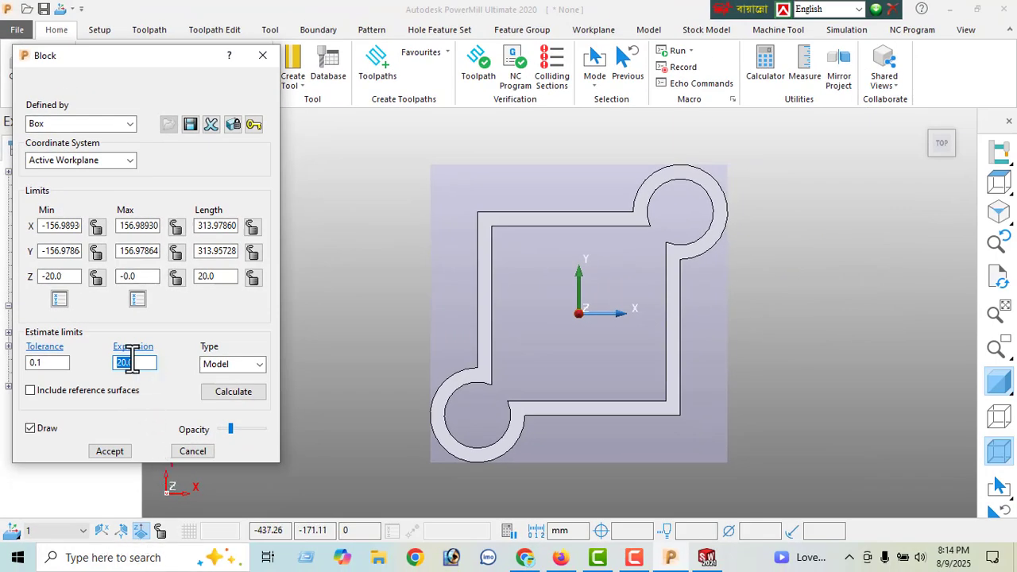
{"action": "left_click", "coordinate": [230, 391]}
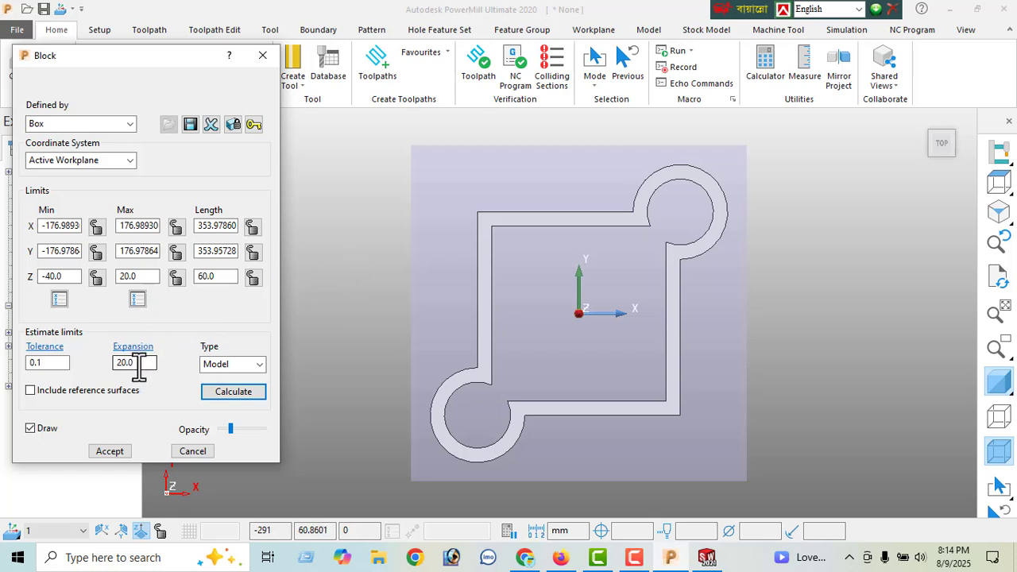
- Set the block's expansion to 30, recalculate its limits from the model and accept the block
{"action": "left_click_drag", "start_coordinate": [137, 363], "coordinate": [97, 387]}
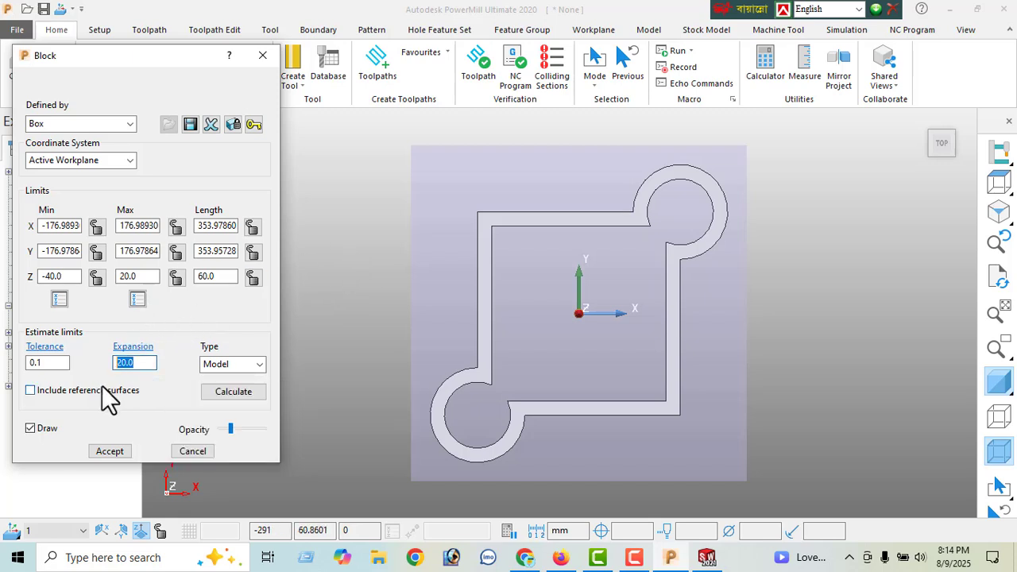
{"action": "type", "text": "30"}
{"action": "key", "text": "Return"}
{"action": "left_click", "coordinate": [239, 392]}
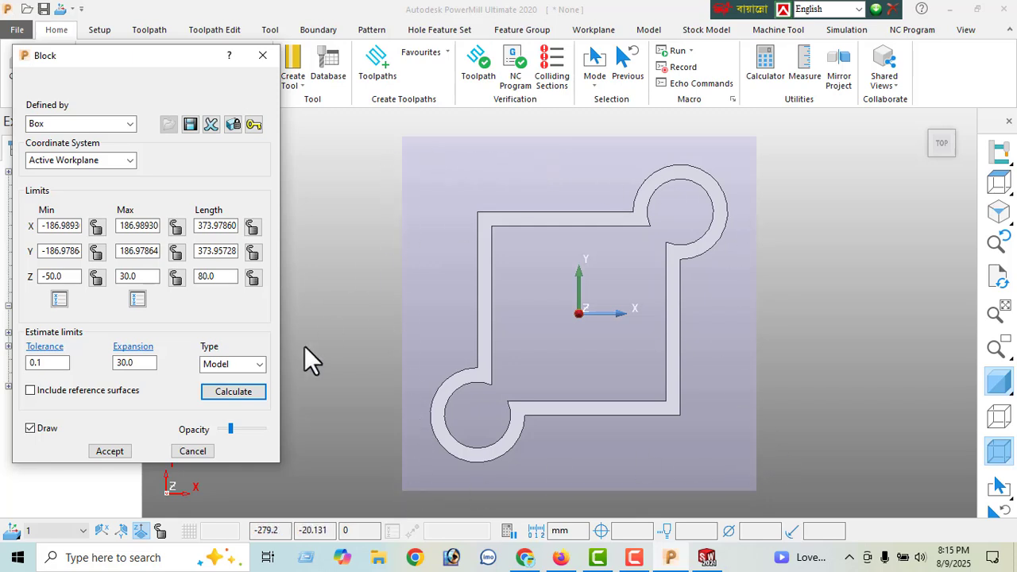
{"action": "left_click", "coordinate": [107, 451]}
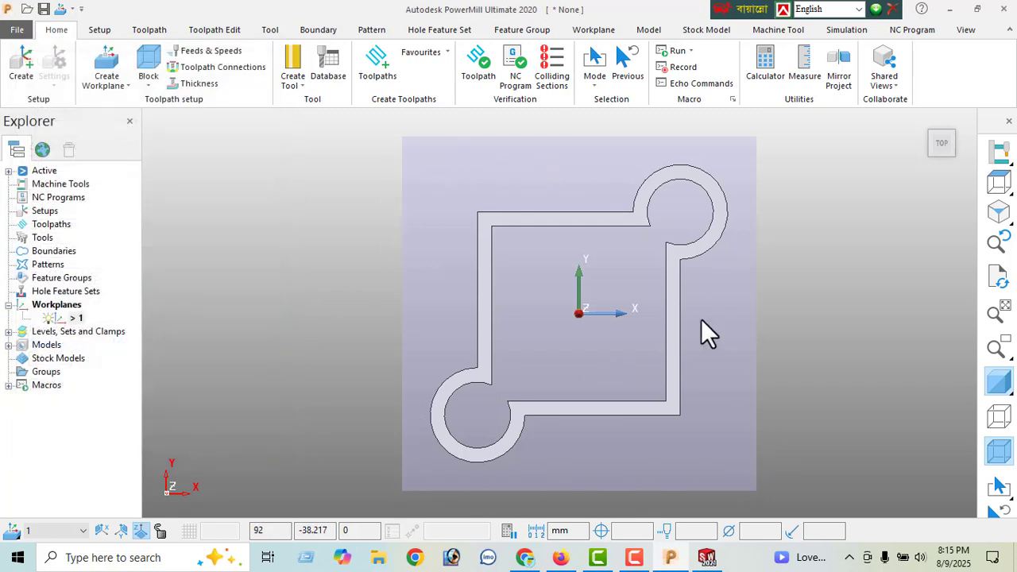
- From the front view, set the block's maximum Z limit to 0 and raise it to 1.0
{"action": "scroll", "coordinate": [602, 308], "scroll_direction": "down", "scroll_amount": 2}
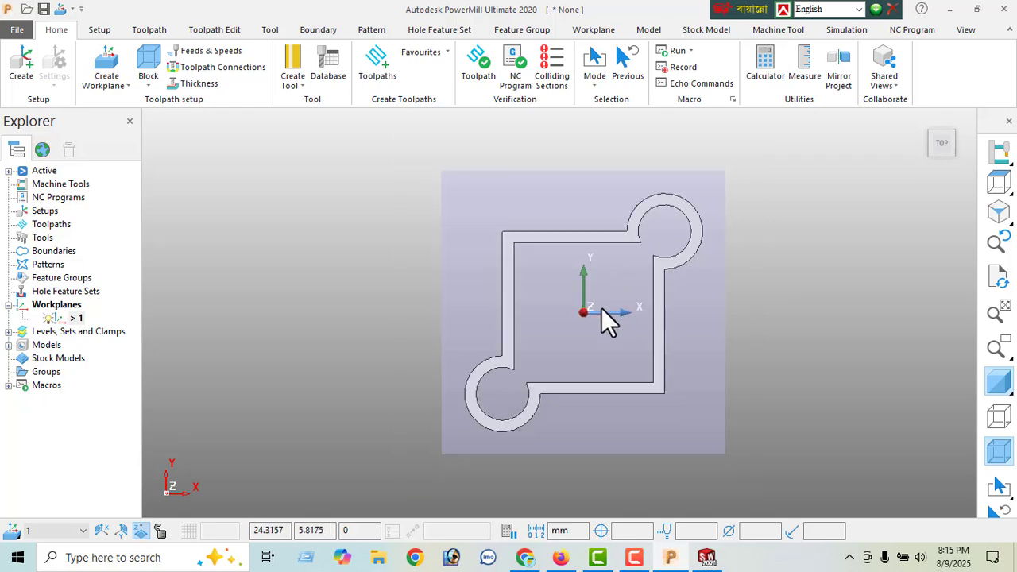
{"action": "middle_click_drag", "start_coordinate": [687, 393], "coordinate": [721, 310]}
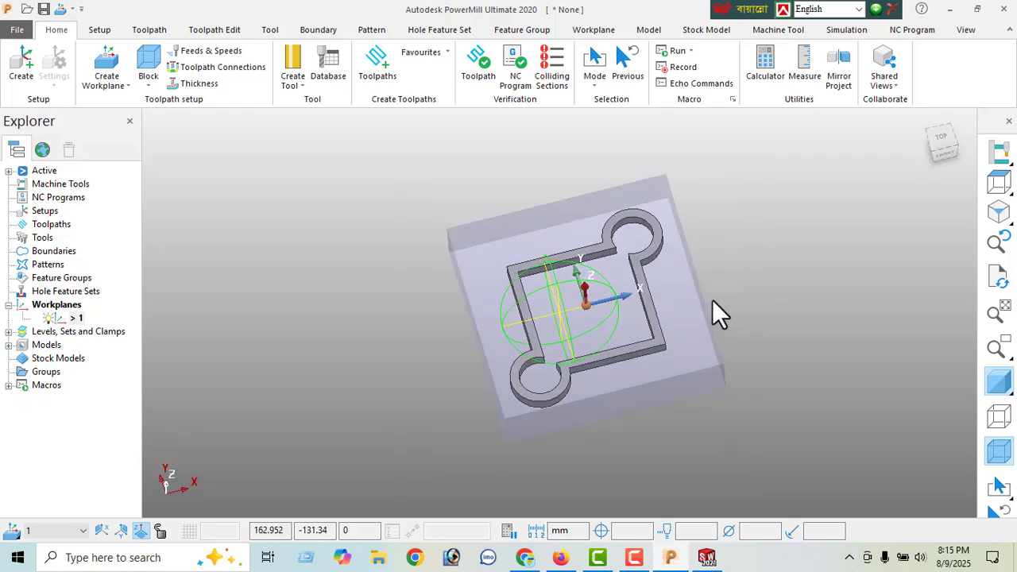
{"action": "scroll", "coordinate": [589, 322], "scroll_direction": "up", "scroll_amount": 2}
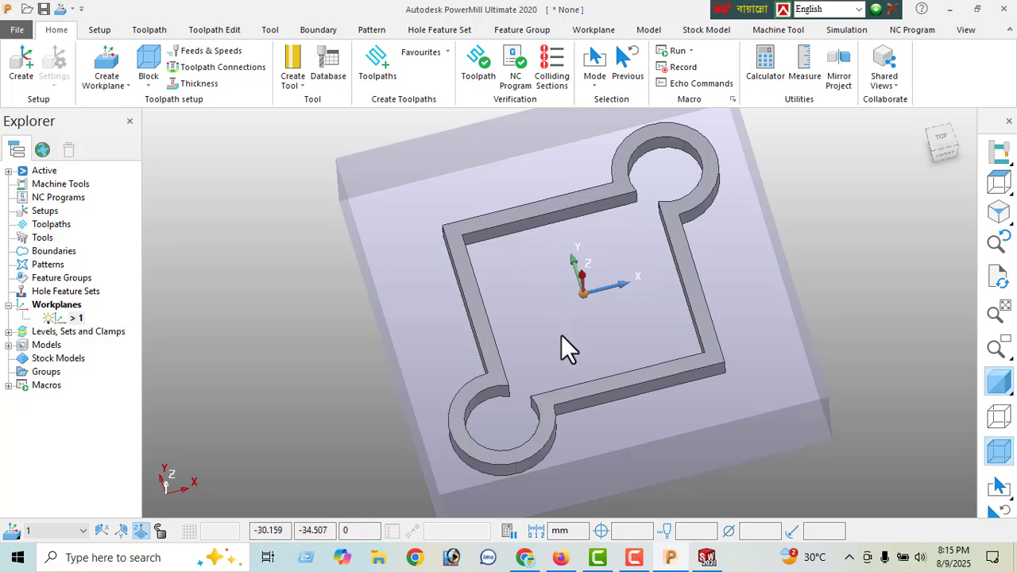
{"action": "middle_click_drag", "start_coordinate": [561, 335], "coordinate": [555, 214]}
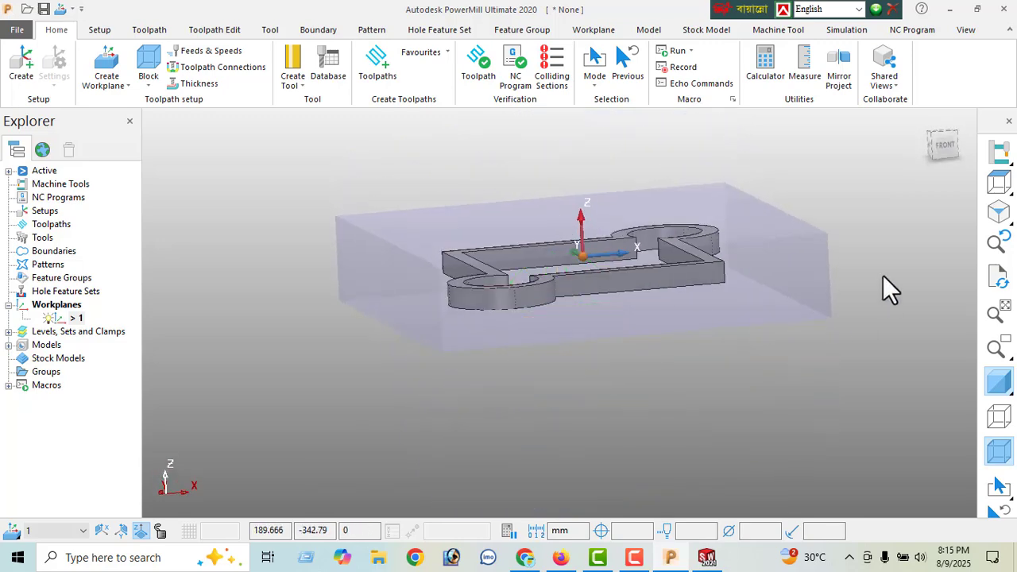
{"action": "left_click", "coordinate": [942, 145]}
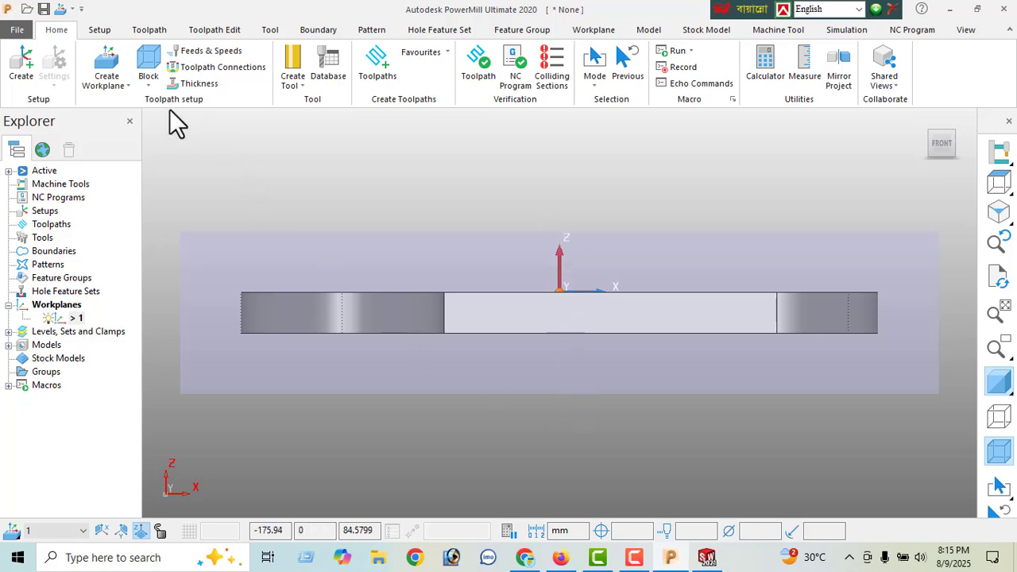
{"action": "left_click", "coordinate": [150, 58]}
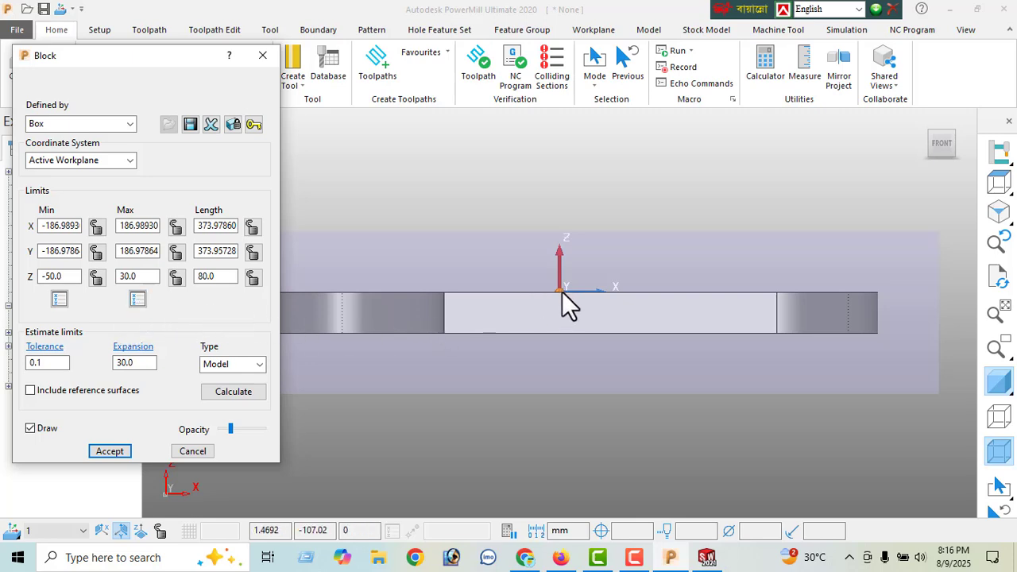
{"action": "double_click", "coordinate": [145, 278]}
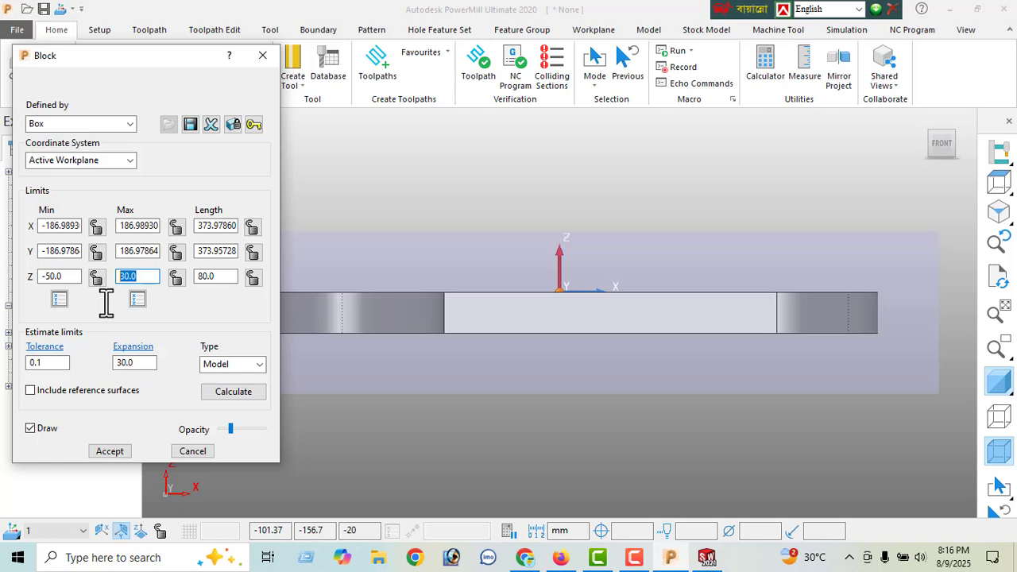
{"action": "type", "text": "0"}
{"action": "key", "text": "Return"}
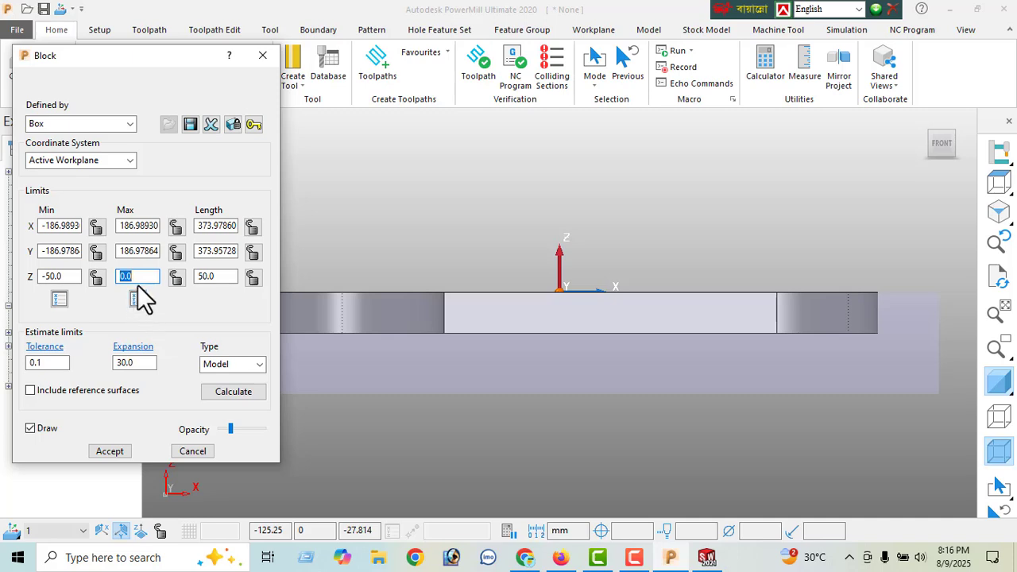
{"action": "type", "text": "1"}
{"action": "key", "text": "Return"}
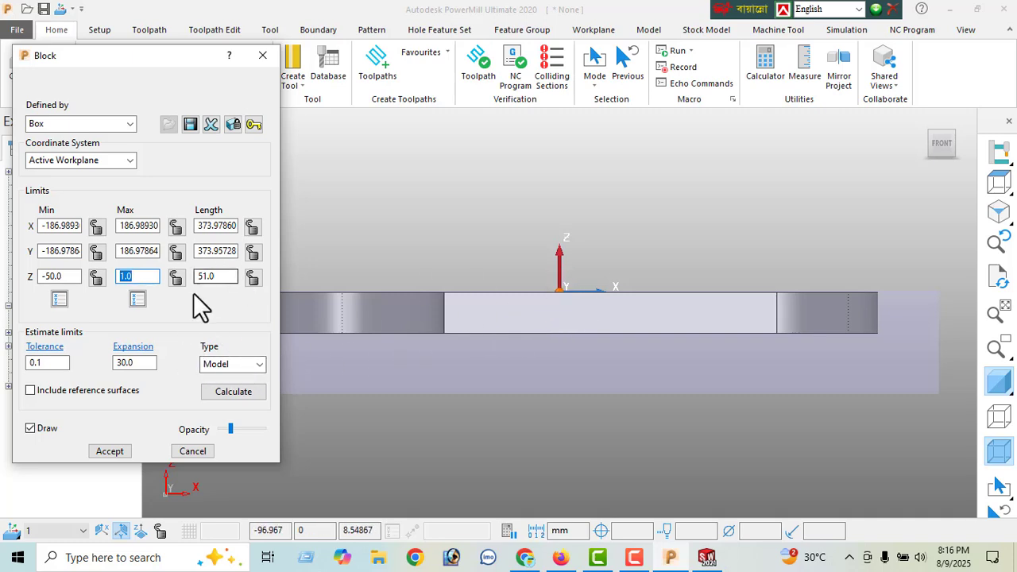
- Set the block's maximum Z limit to 0 and lock it
{"action": "type", "text": "0"}
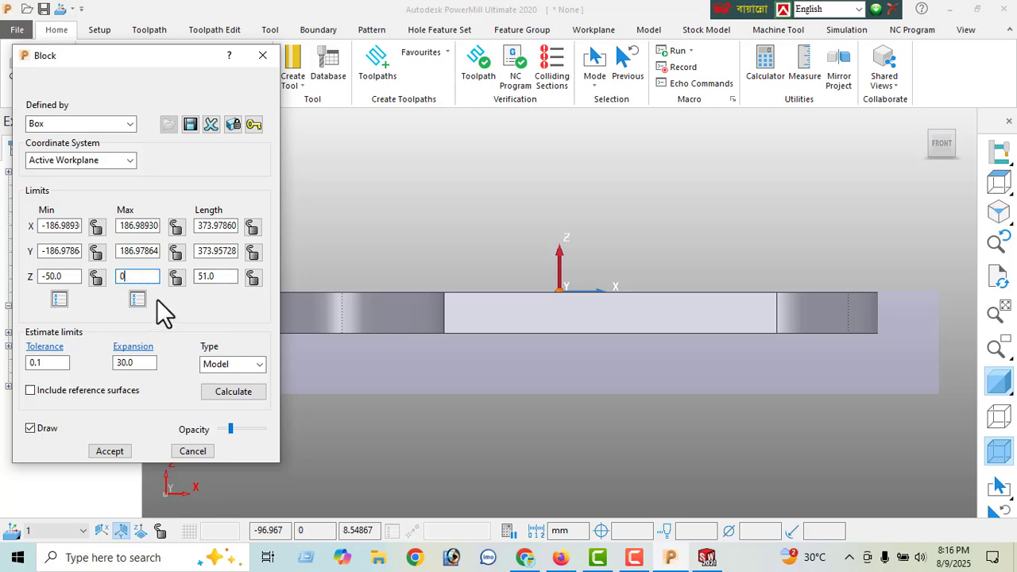
{"action": "key", "text": "Return"}
{"action": "left_click", "coordinate": [177, 276]}
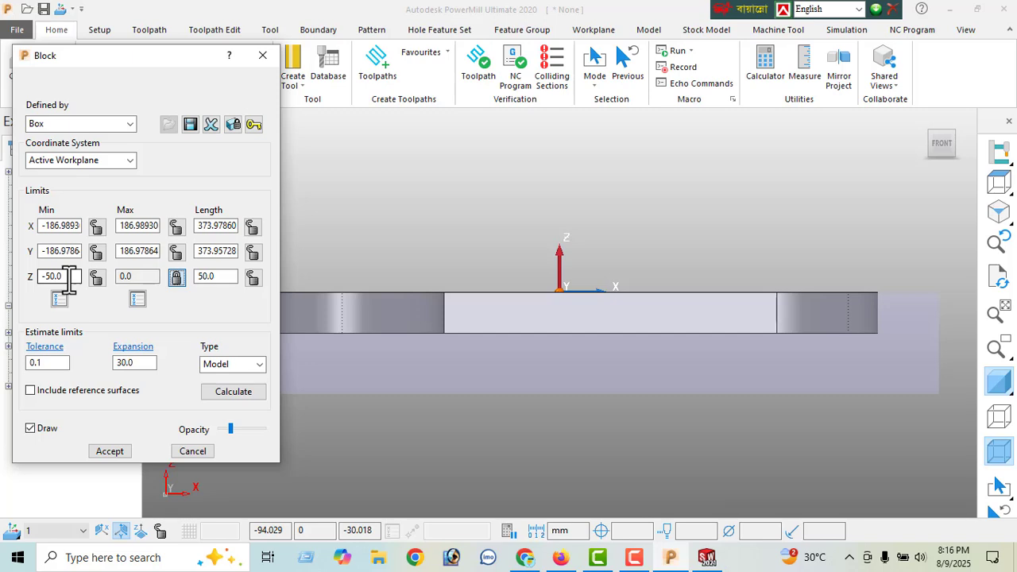
- Set the block's minimum Z limit to -20, lock it, and accept the block with its limits recalculated
{"action": "left_click_drag", "start_coordinate": [69, 279], "coordinate": [10, 302]}
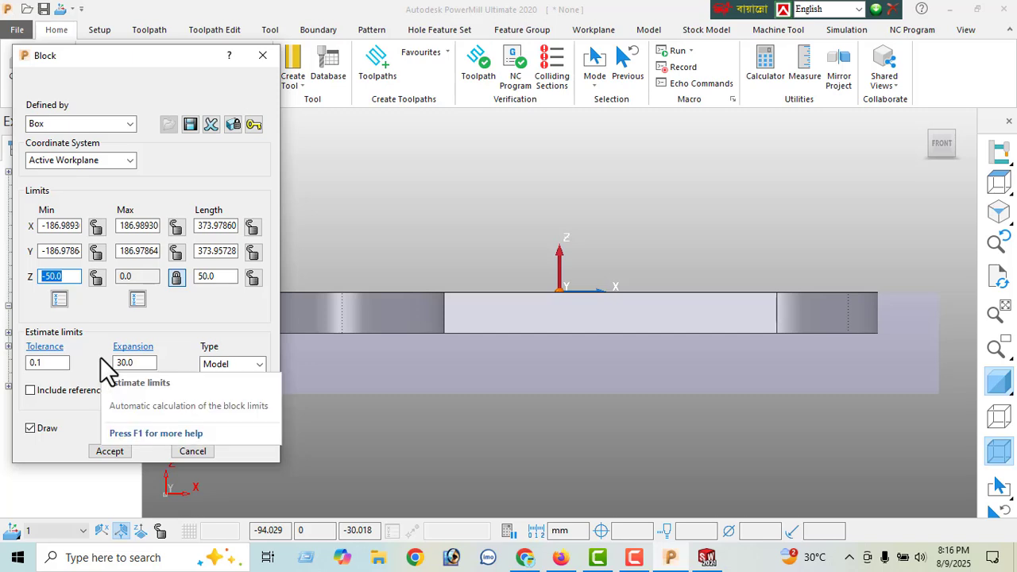
{"action": "type", "text": "-20"}
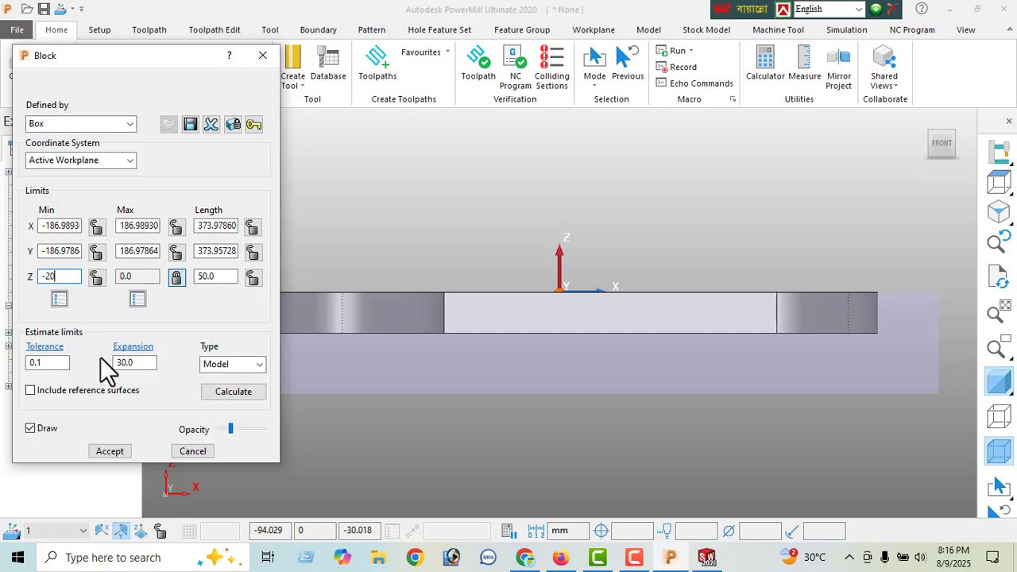
{"action": "key", "text": "Return"}
{"action": "scroll", "coordinate": [878, 332], "scroll_direction": "up", "scroll_amount": 1}
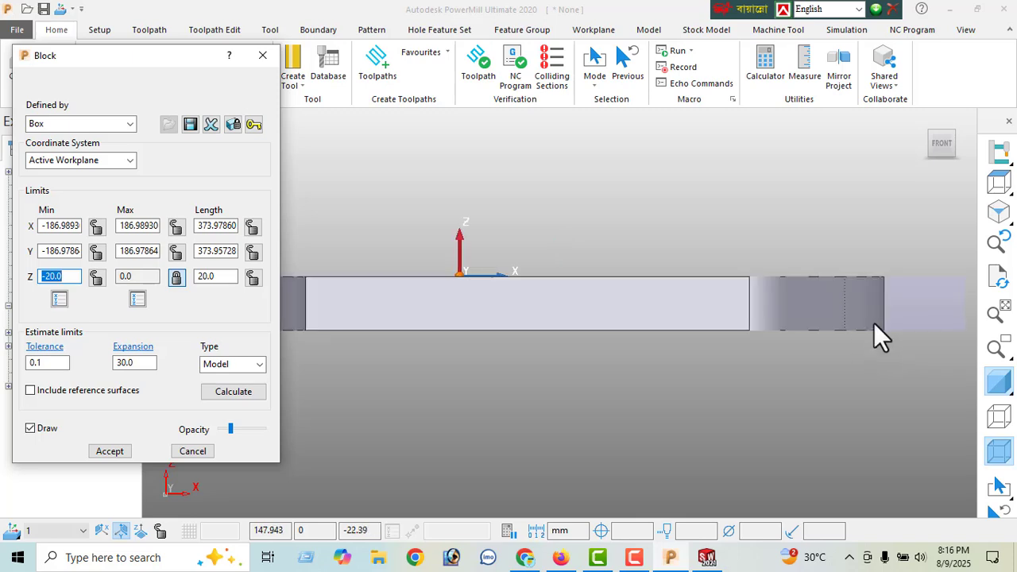
{"action": "scroll", "coordinate": [876, 321], "scroll_direction": "up", "scroll_amount": 3}
{"action": "left_click", "coordinate": [985, 383]}
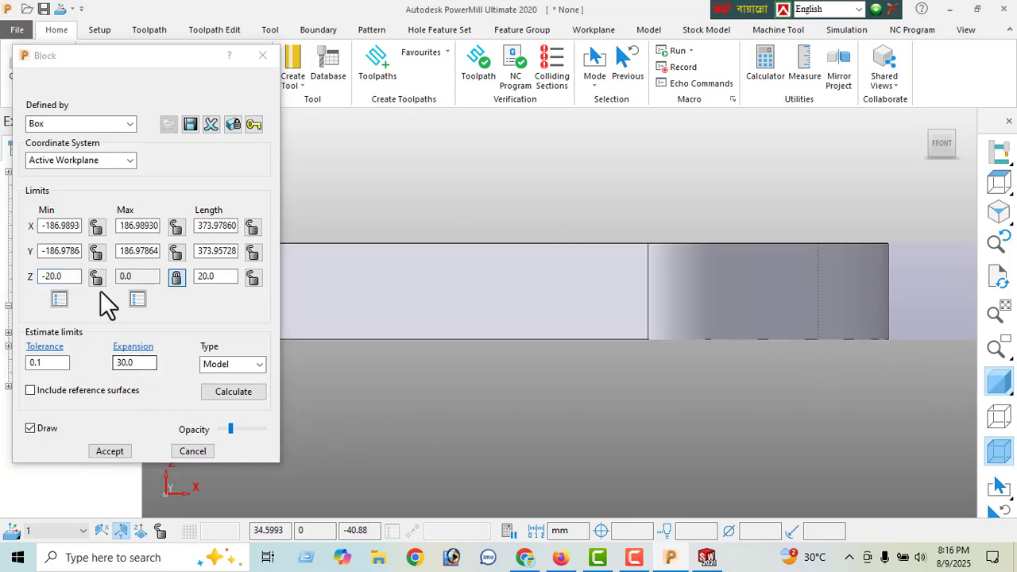
{"action": "left_click", "coordinate": [96, 276]}
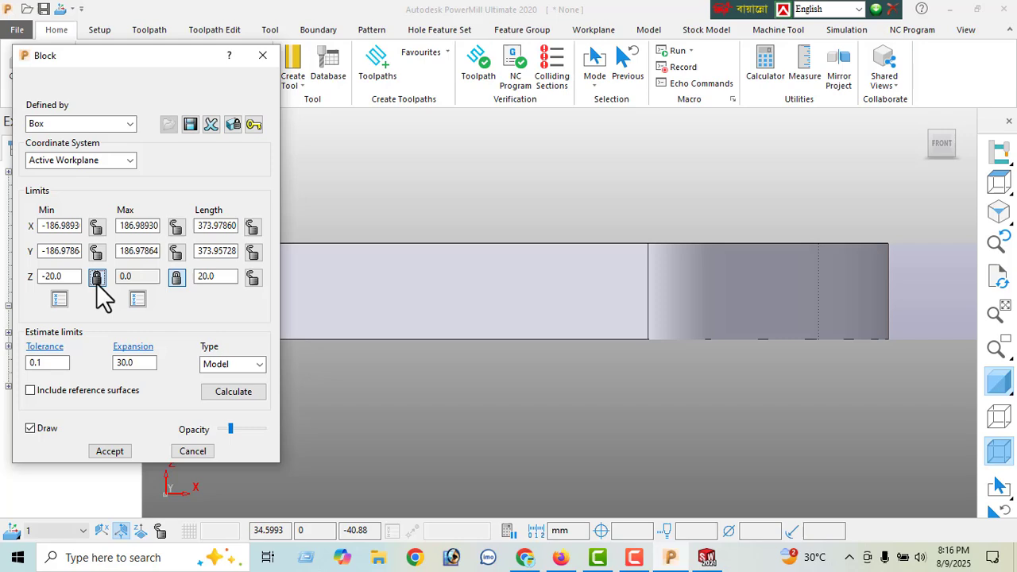
{"action": "left_click", "coordinate": [227, 390]}
{"action": "left_click", "coordinate": [110, 452]}
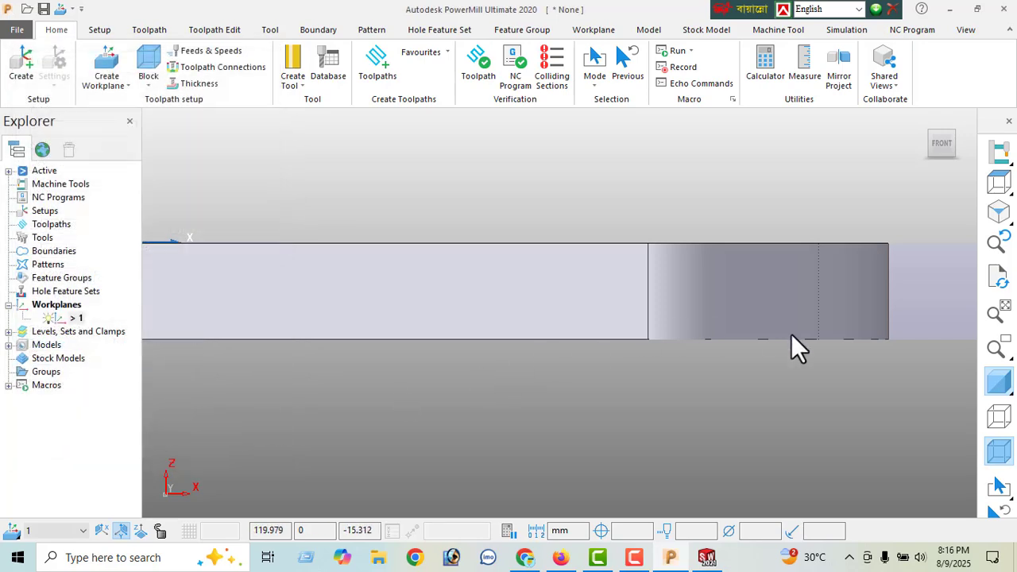
- Examine how the block encloses the model with shading off and on, from the front and isometric views
{"action": "key", "text": "F3"}
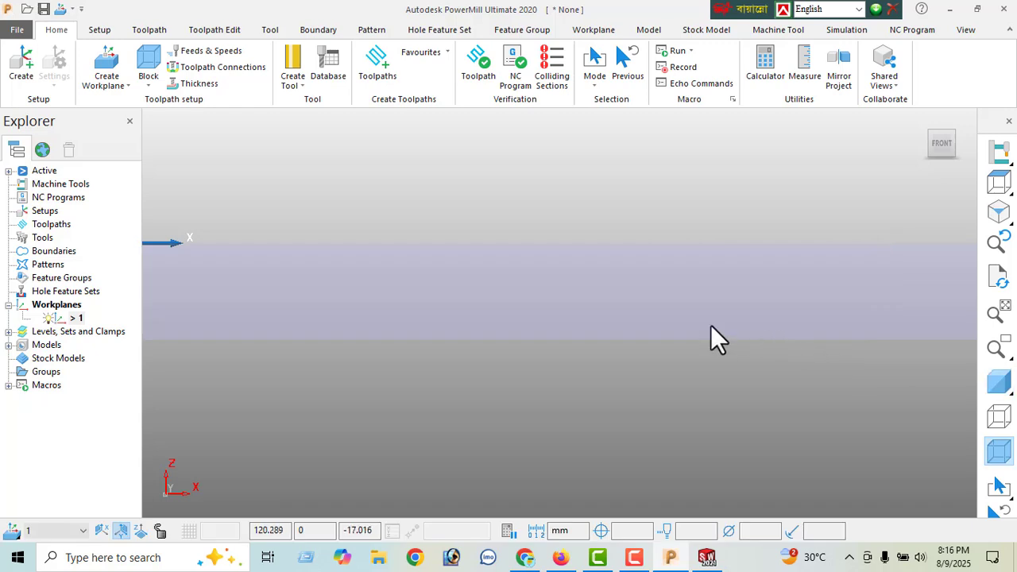
{"action": "scroll", "coordinate": [638, 327], "scroll_direction": "down", "scroll_amount": 5}
{"action": "middle_click_drag", "start_coordinate": [593, 343], "coordinate": [586, 379]}
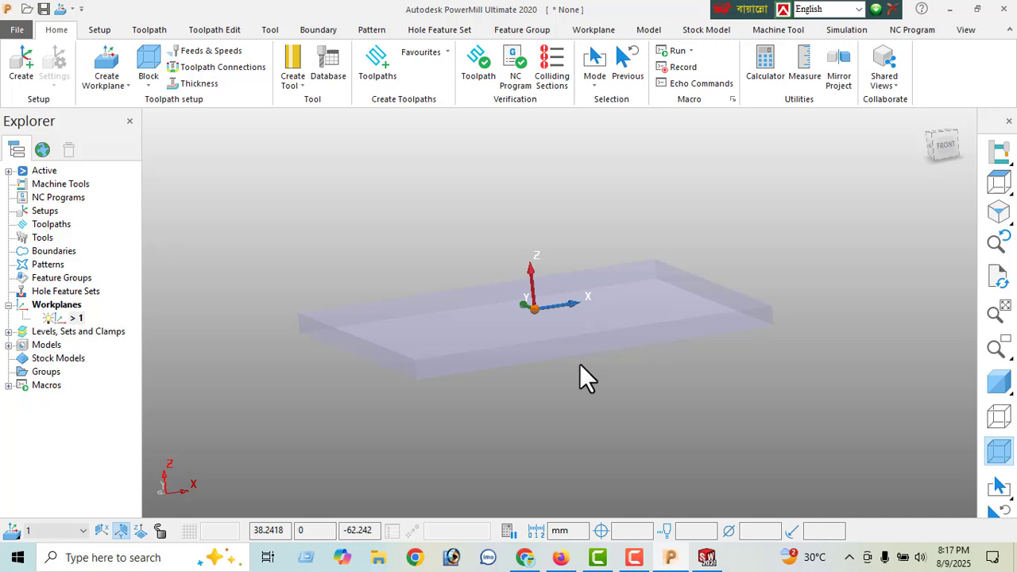
{"action": "left_click", "coordinate": [999, 384]}
{"action": "scroll", "coordinate": [599, 346], "scroll_direction": "up", "scroll_amount": 3}
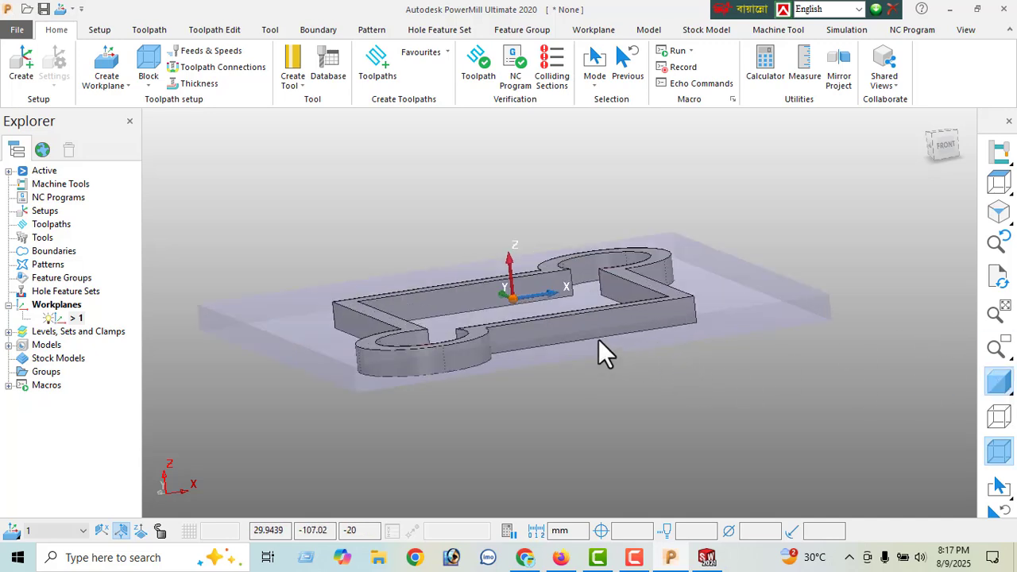
{"action": "left_click", "coordinate": [949, 148]}
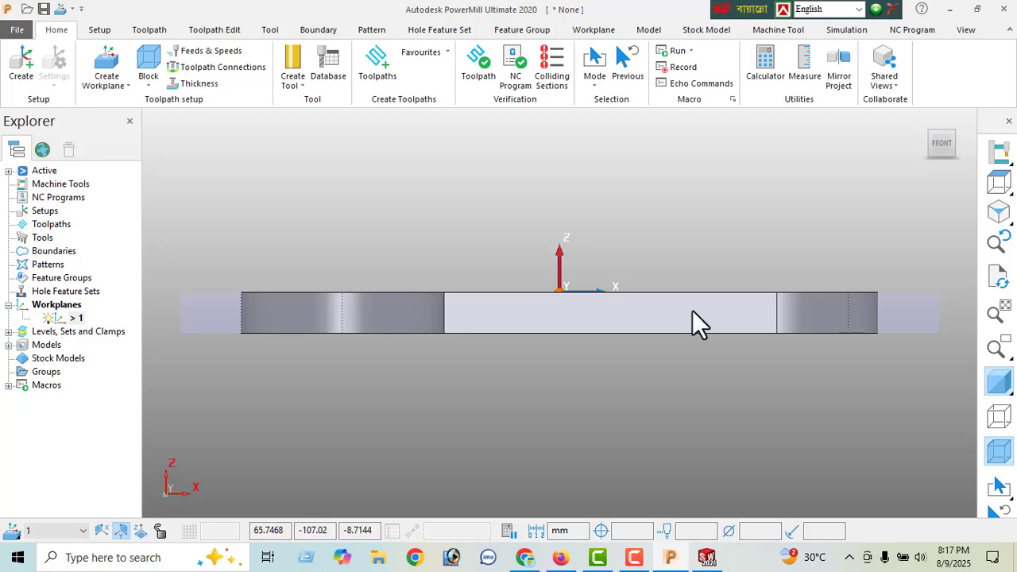
{"action": "left_click", "coordinate": [998, 213]}
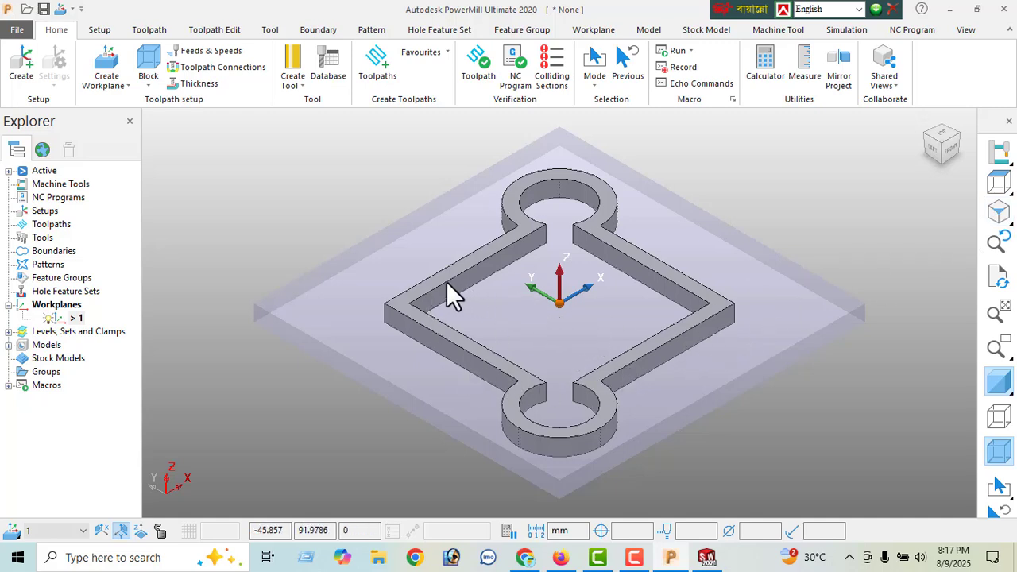
{"action": "scroll", "coordinate": [449, 286], "scroll_direction": "down", "scroll_amount": 2}
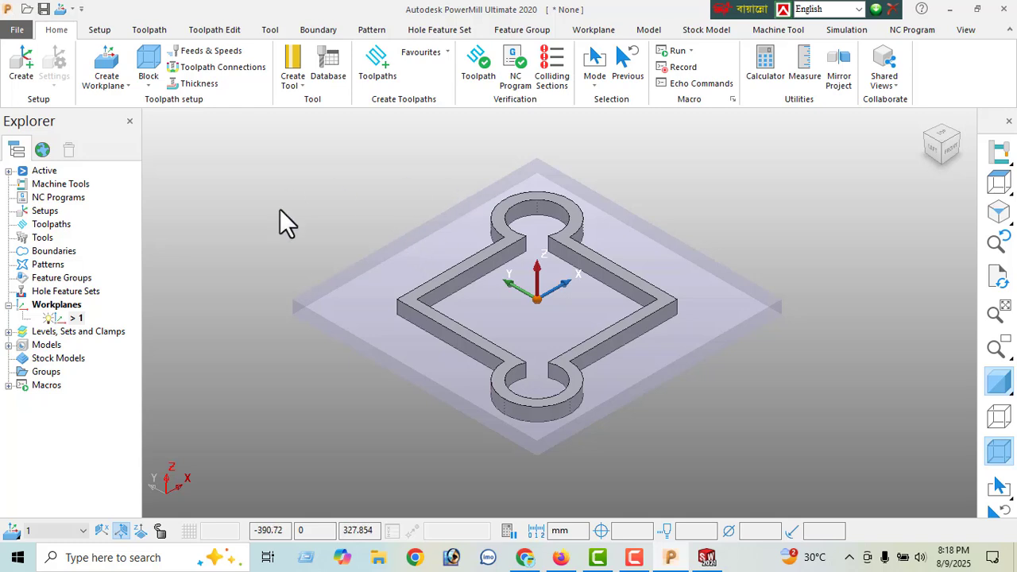
- Create an end mill tool with a diameter of 10 mm
{"action": "left_click", "coordinate": [303, 87]}
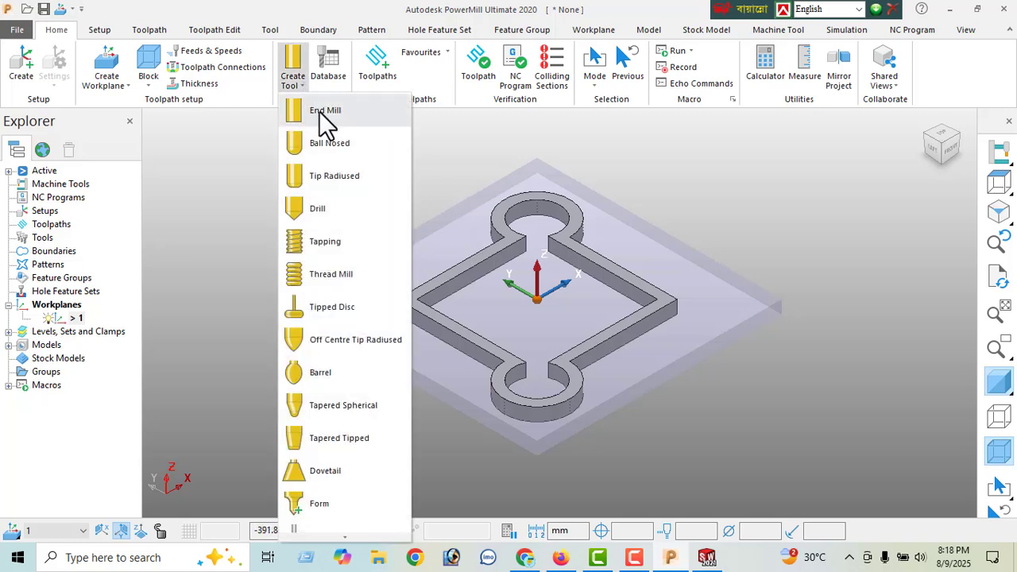
{"action": "left_click", "coordinate": [320, 112]}
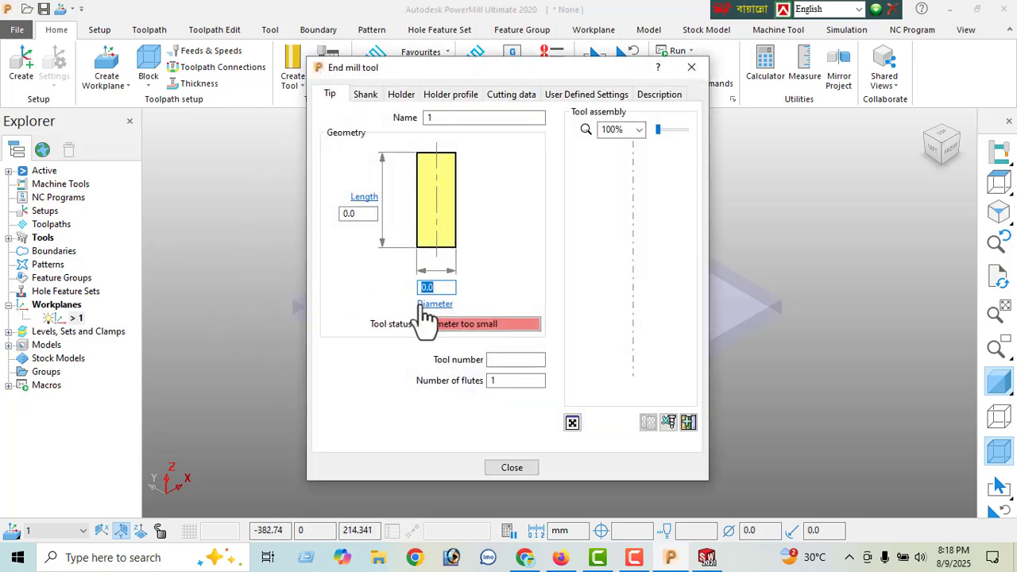
{"action": "type", "text": "10"}
{"action": "key", "text": "Return"}
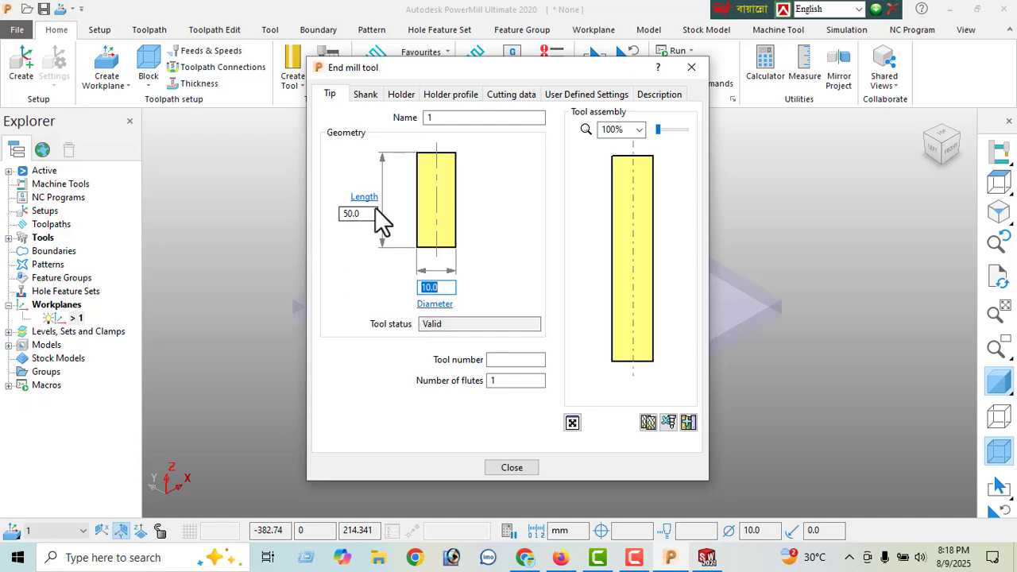
- Name the end mill 10 EM, set its number of flutes to 4 and finish the tool definition
{"action": "double_click", "coordinate": [453, 119]}
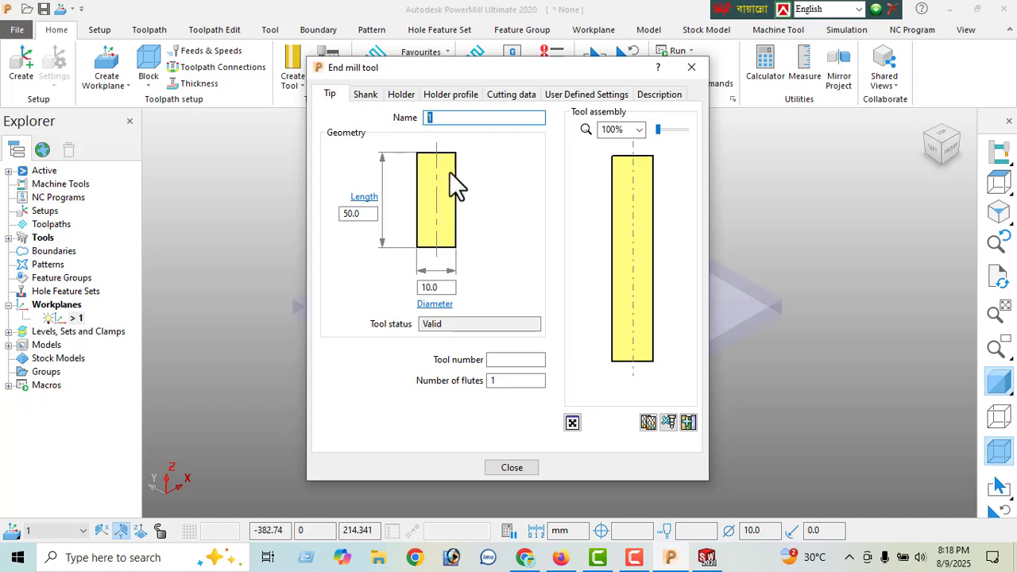
{"action": "type", "text": "10 EM"}
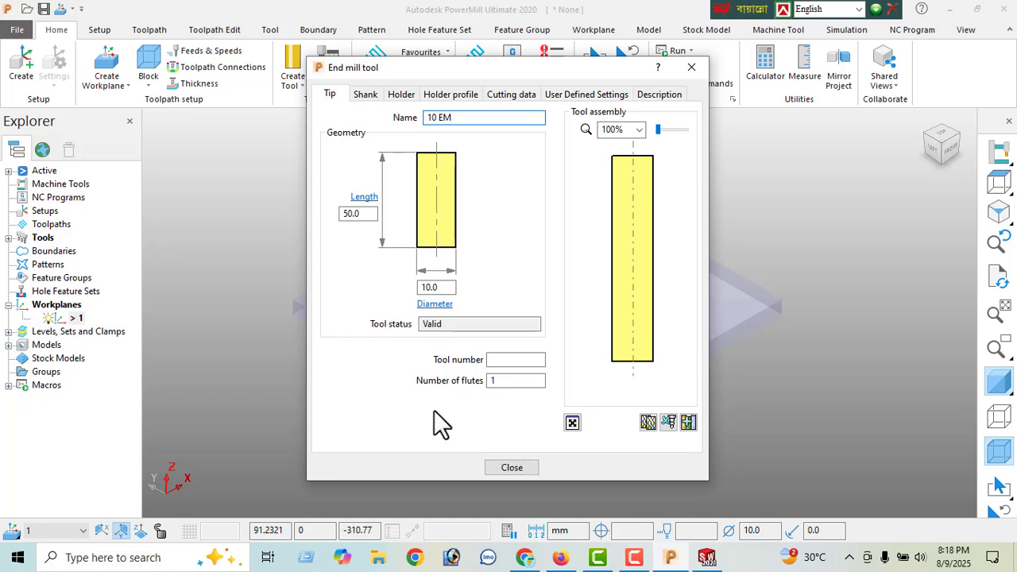
{"action": "left_click", "coordinate": [501, 381]}
{"action": "type", "text": "4"}
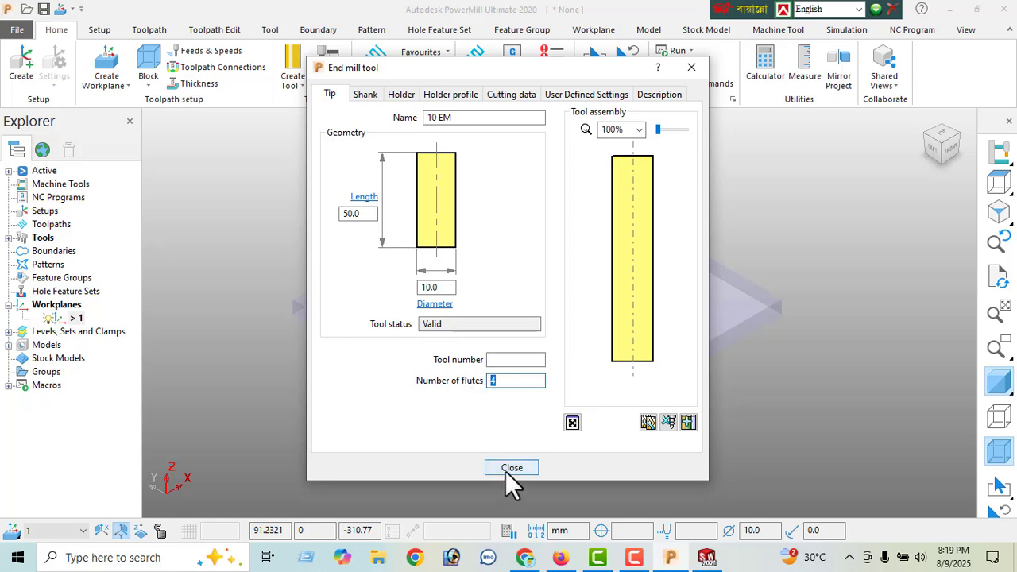
{"action": "left_click", "coordinate": [395, 96]}
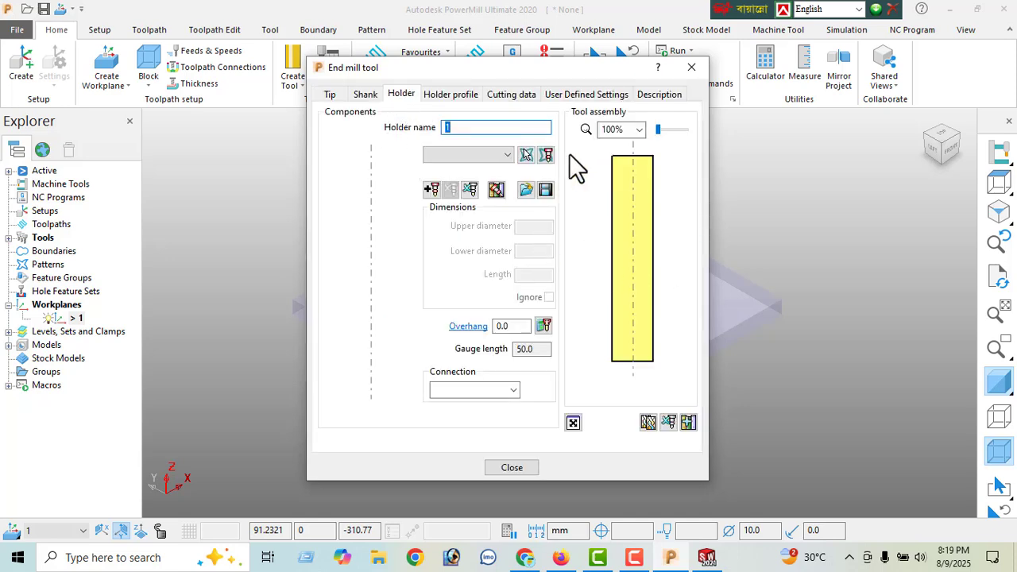
{"action": "left_click", "coordinate": [339, 97]}
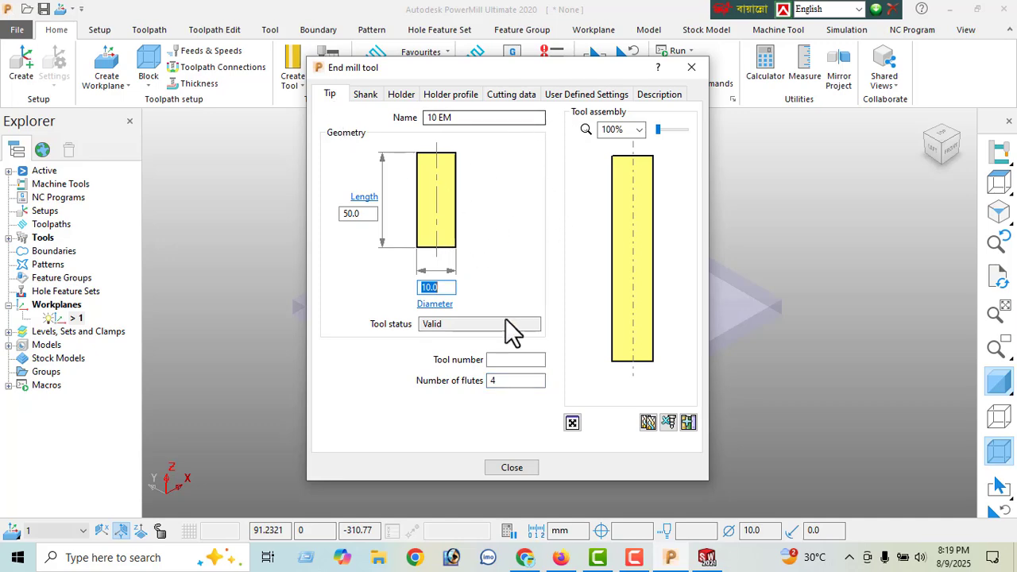
{"action": "left_click", "coordinate": [509, 469]}
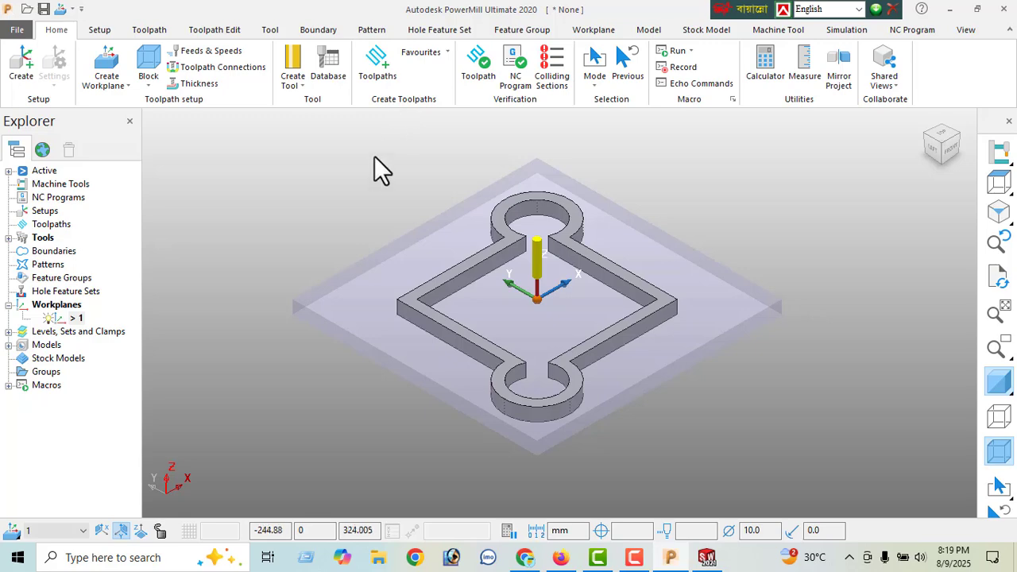
- Start a new toolpath with the Model Area Clearance strategy and bring the whole model into view beside its settings
{"action": "left_click", "coordinate": [375, 77]}
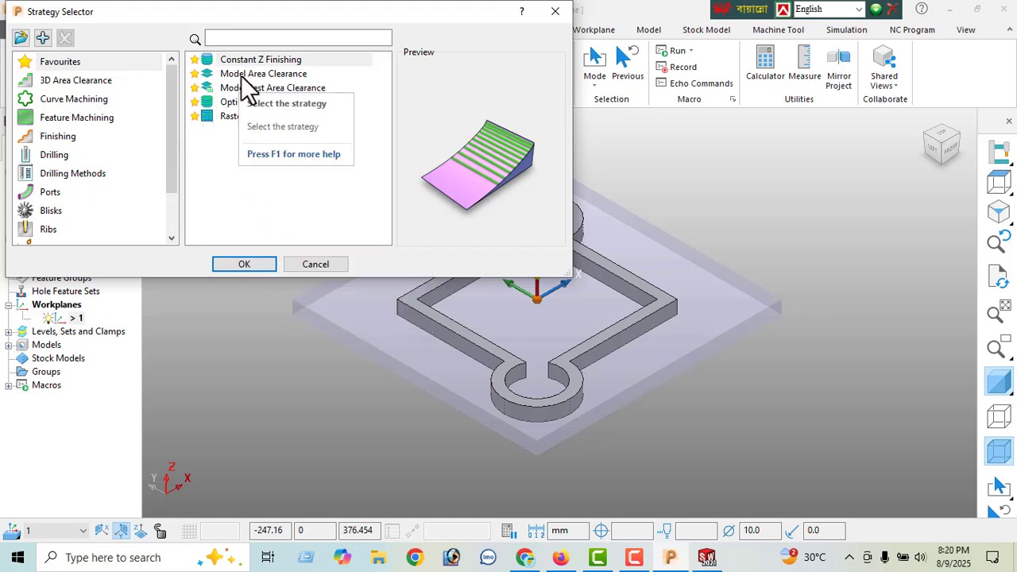
{"action": "left_click", "coordinate": [270, 74]}
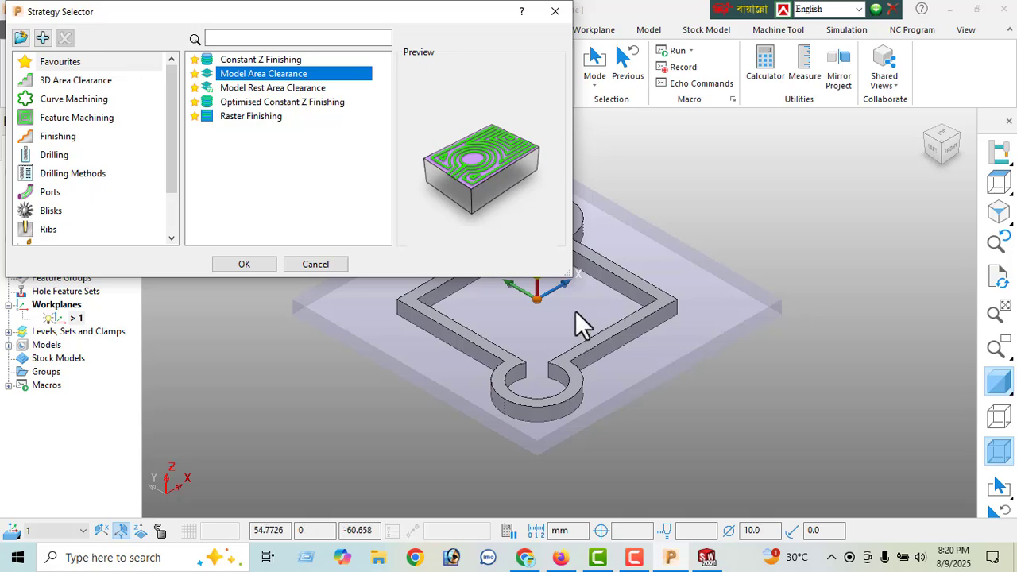
{"action": "left_click", "coordinate": [250, 266]}
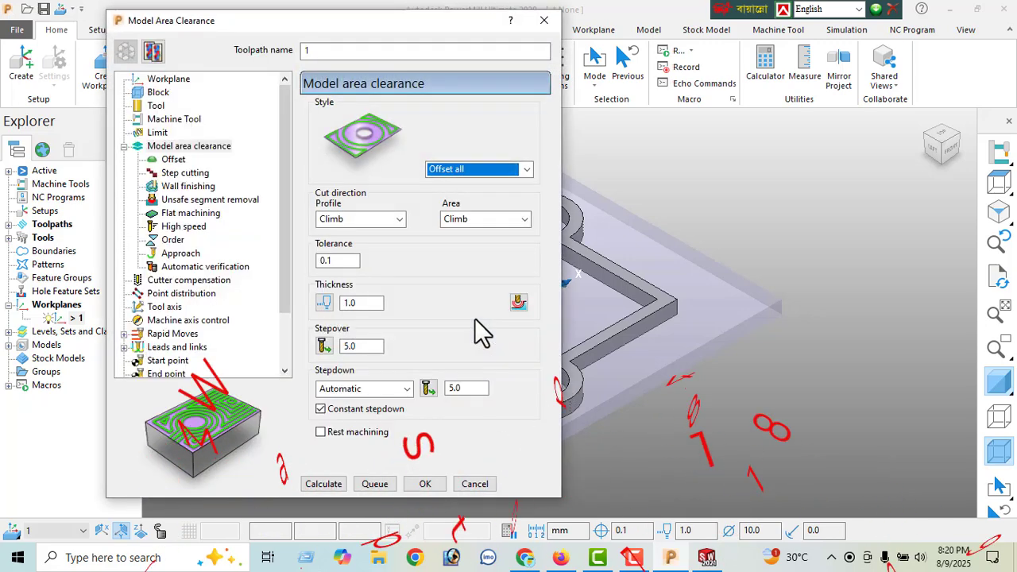
{"action": "scroll", "coordinate": [639, 340], "scroll_direction": "down", "scroll_amount": 3}
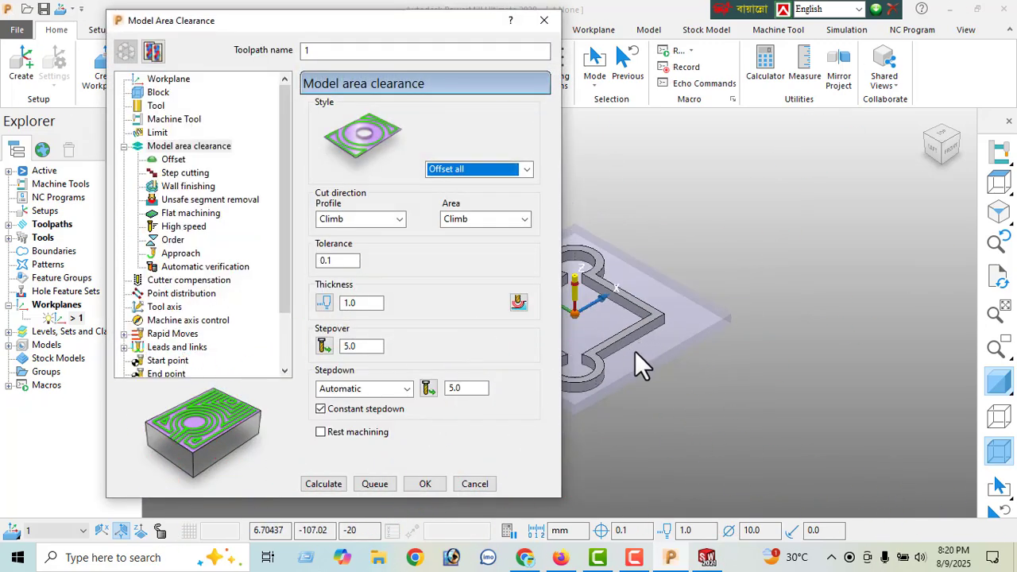
{"action": "middle_click_drag", "start_coordinate": [688, 332], "coordinate": [830, 316], "text": "shift"}
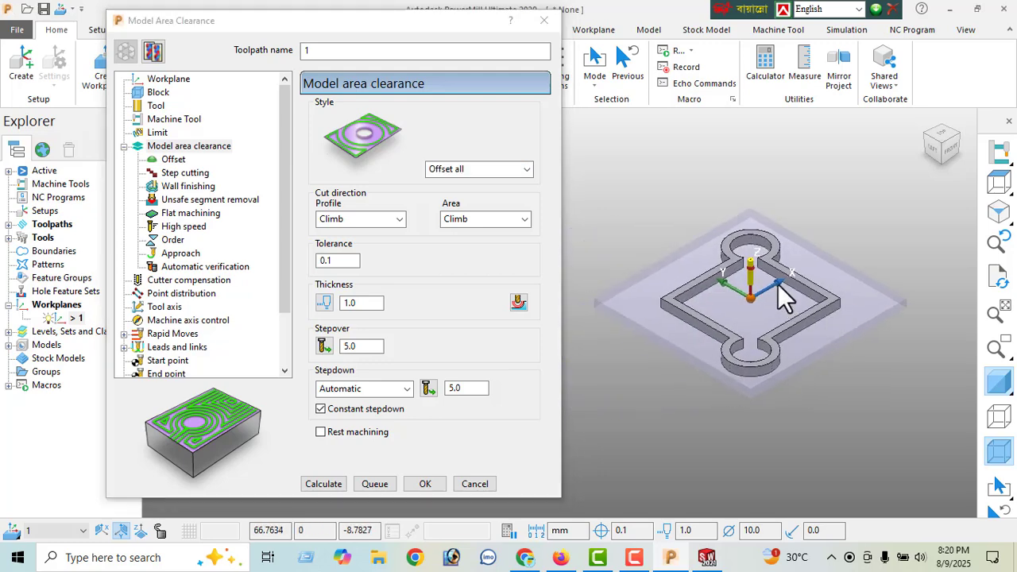
{"action": "scroll", "coordinate": [778, 283], "scroll_direction": "up", "scroll_amount": 3}
{"action": "scroll", "coordinate": [777, 288], "scroll_direction": "down", "scroll_amount": 1}
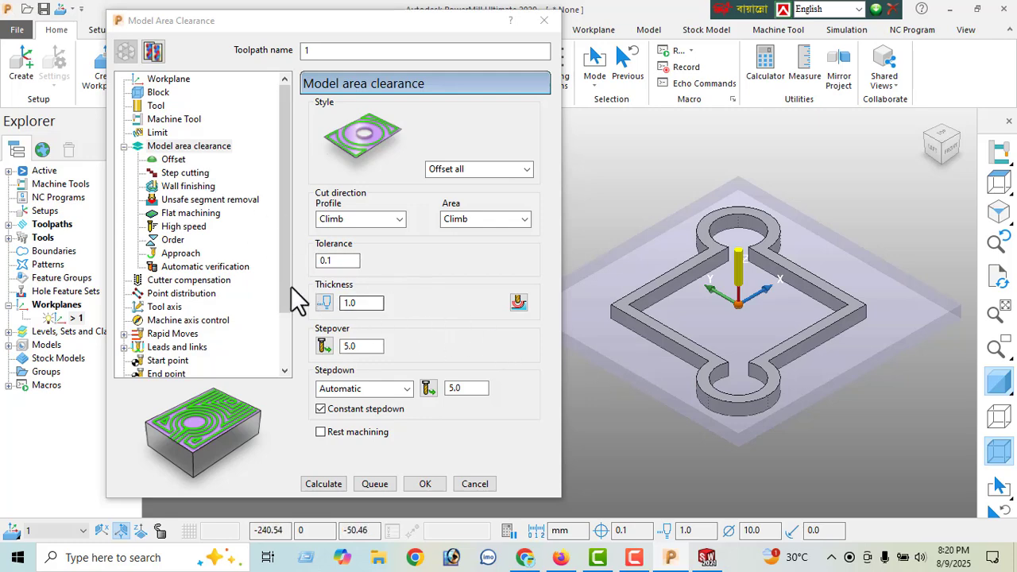
- Check the toolpath's workplane, and in its block settings unlock the minimum Z limit, set it to -20.5 and lock it again
{"action": "left_click", "coordinate": [163, 81]}
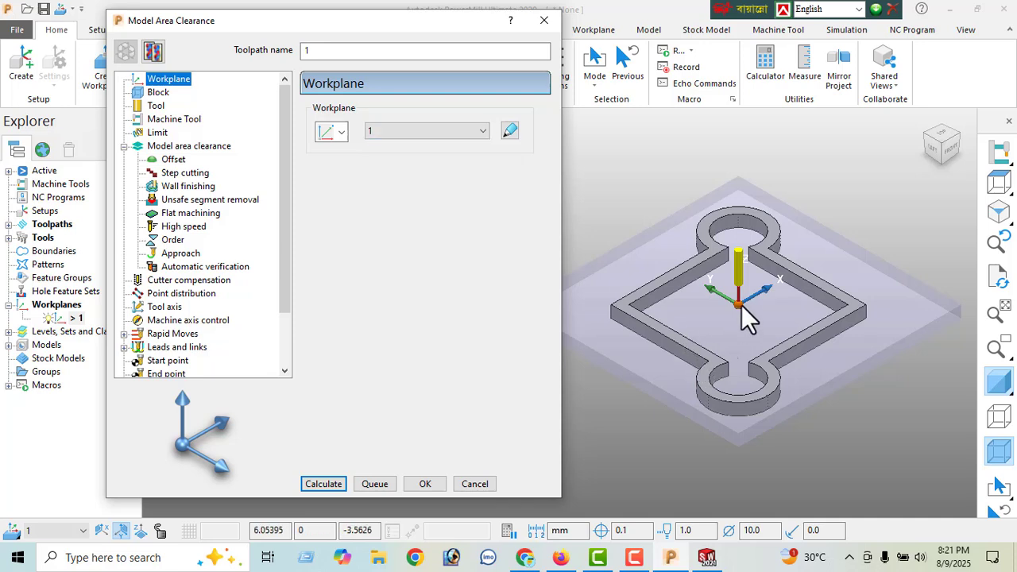
{"action": "left_click", "coordinate": [159, 94]}
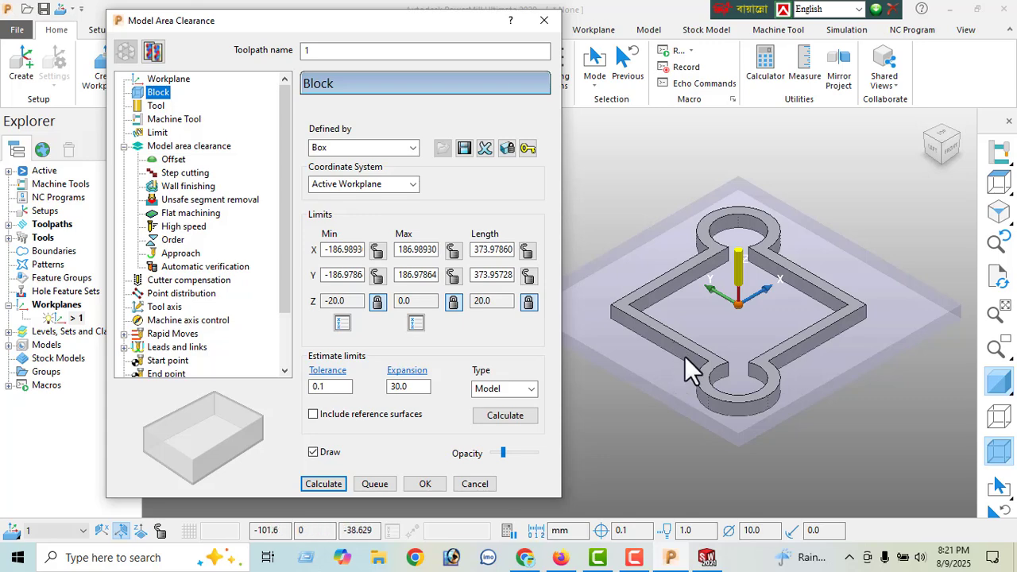
{"action": "middle_click_drag", "start_coordinate": [690, 361], "coordinate": [685, 275]}
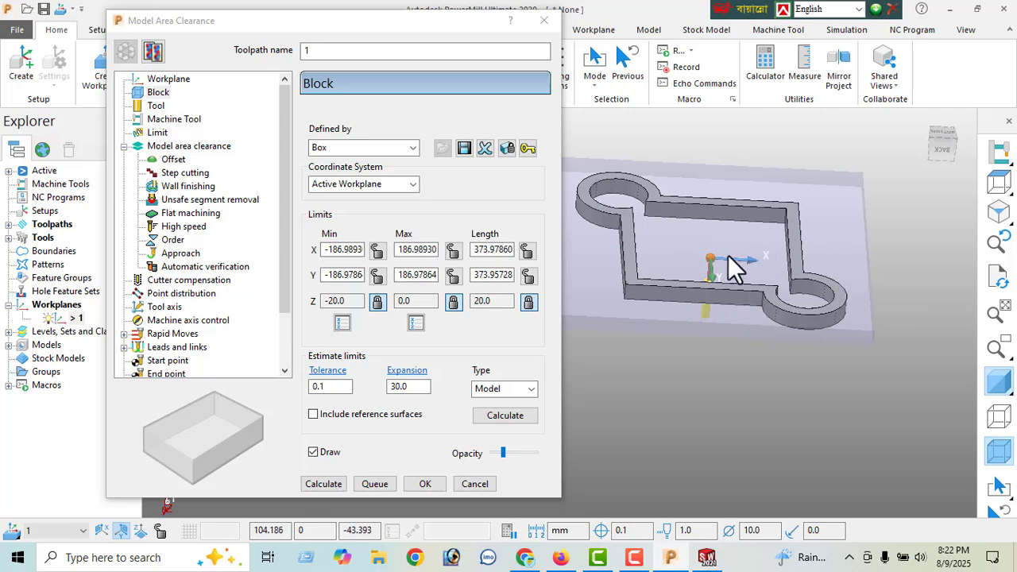
{"action": "left_click", "coordinate": [529, 303]}
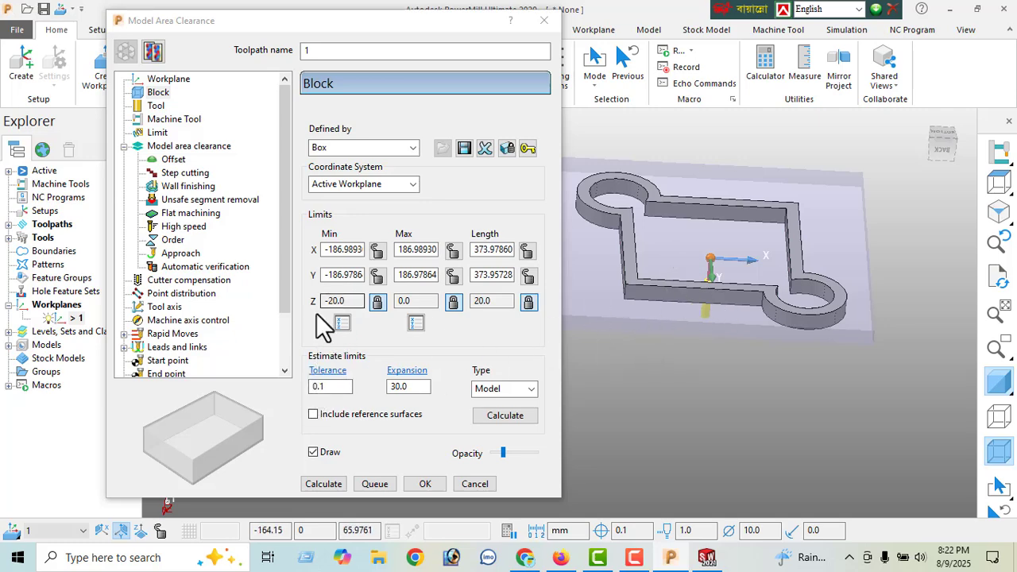
{"action": "left_click", "coordinate": [377, 303]}
{"action": "key", "text": "BackSpace"}
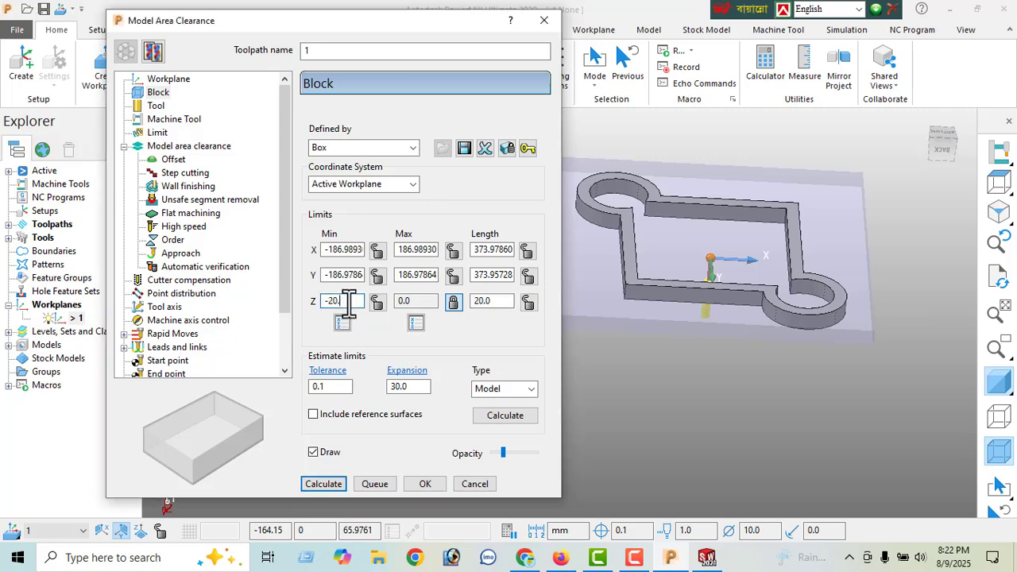
{"action": "key", "text": "Return"}
{"action": "left_click", "coordinate": [377, 303]}
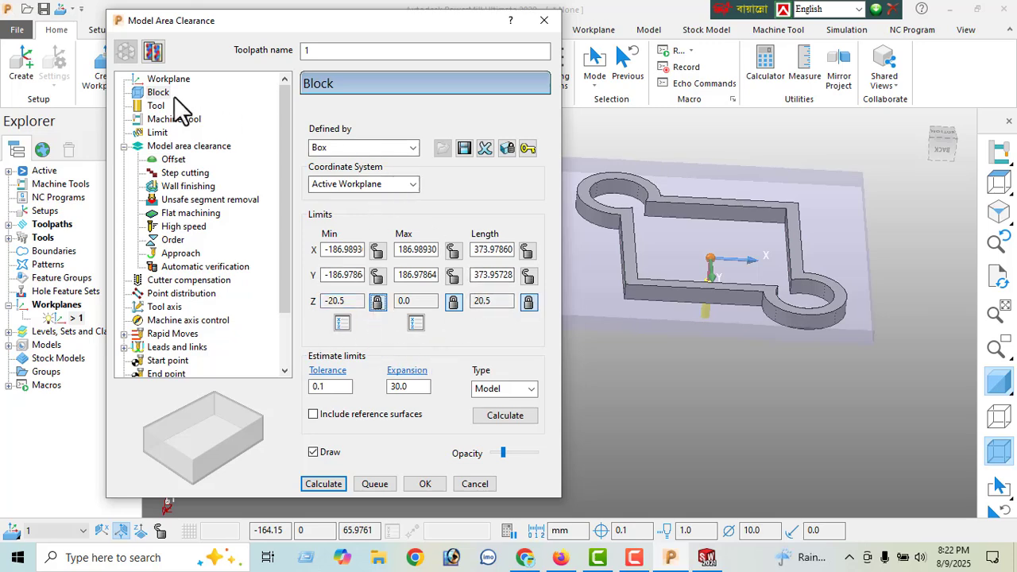
- Review the toolpath's tool geometry and name, machine tool and limit settings
{"action": "left_click", "coordinate": [156, 108]}
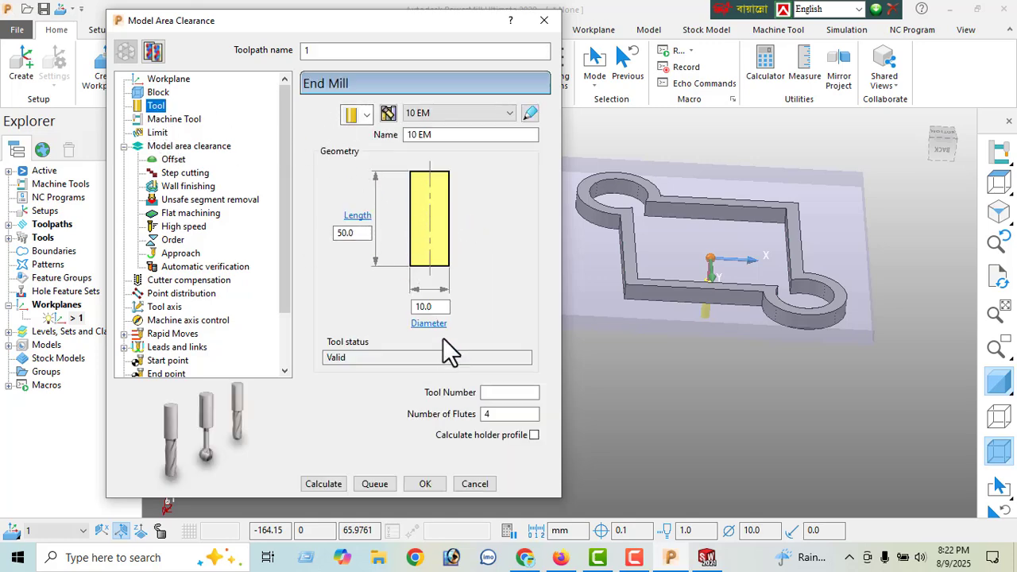
{"action": "double_click", "coordinate": [430, 307]}
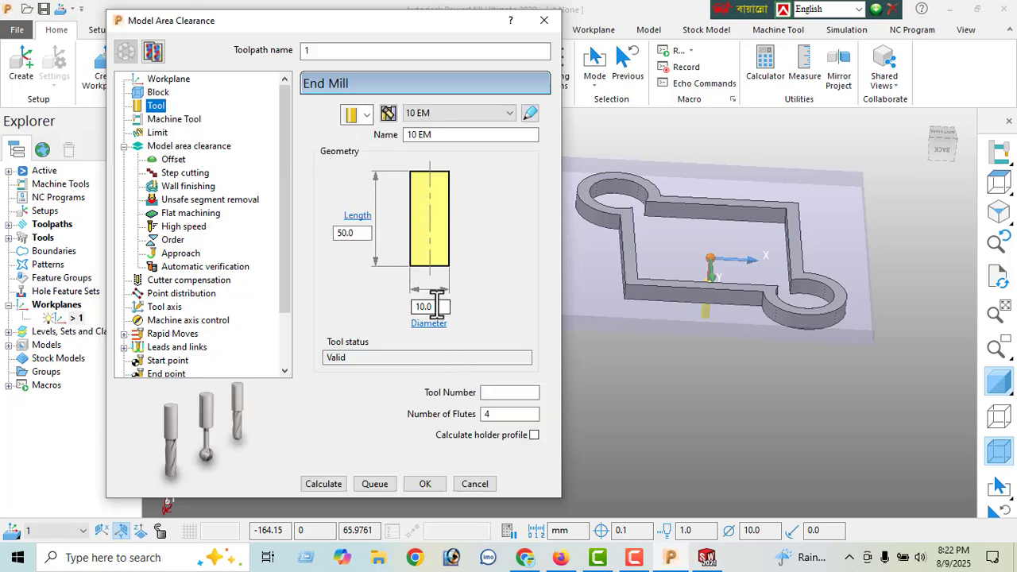
{"action": "left_click", "coordinate": [429, 136]}
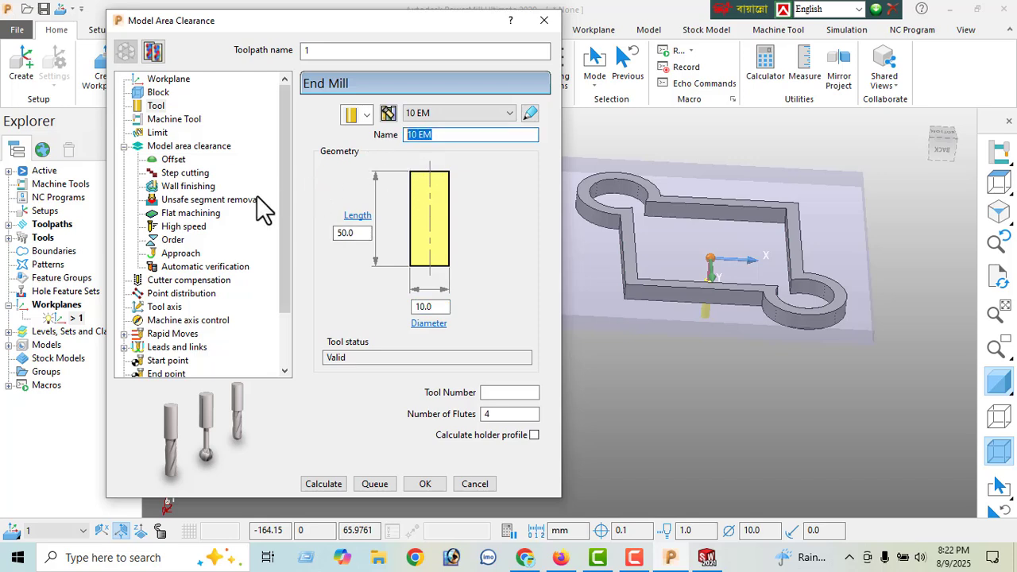
{"action": "left_click", "coordinate": [168, 120]}
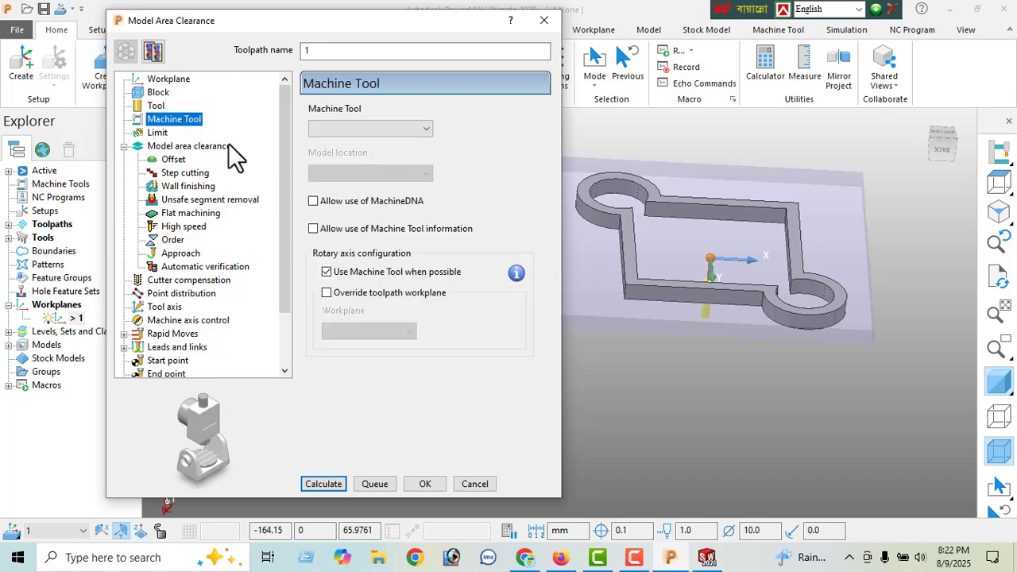
{"action": "left_click", "coordinate": [158, 133]}
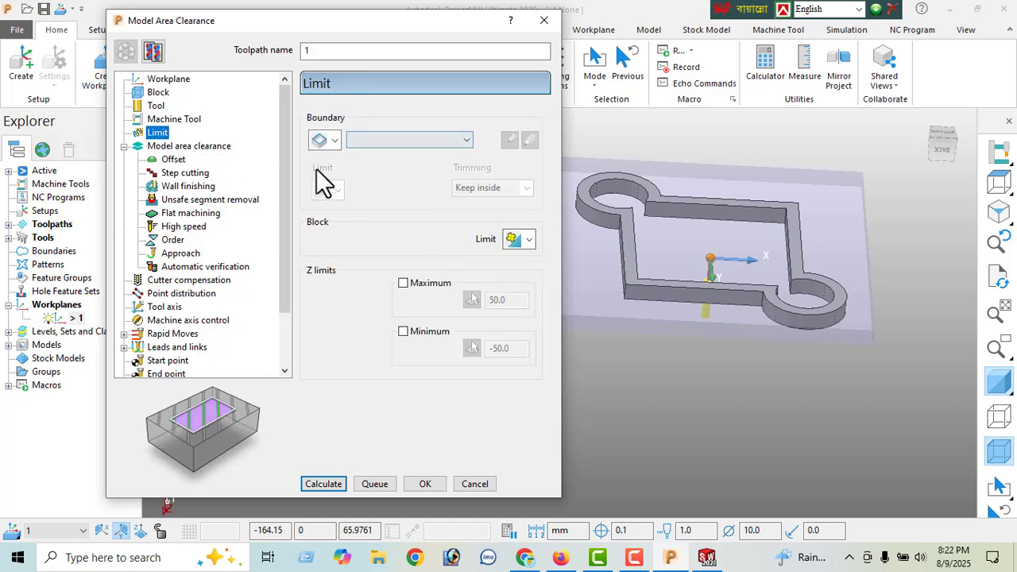
- In the model area clearance settings, set the profile and area cut directions to Any and the tolerance to 0.05
{"action": "left_click", "coordinate": [194, 148]}
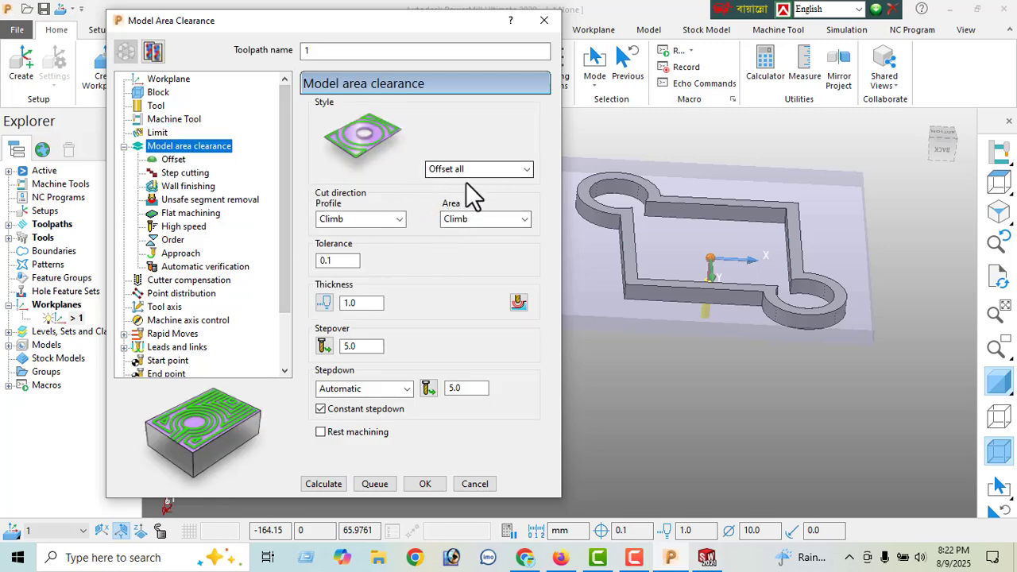
{"action": "left_click", "coordinate": [380, 222]}
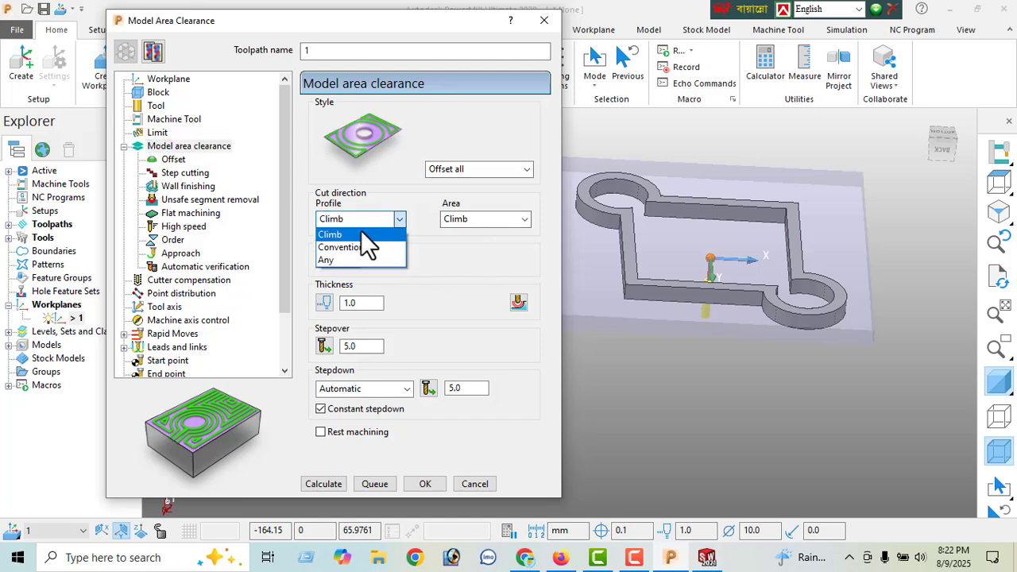
{"action": "left_click", "coordinate": [346, 256]}
{"action": "left_click", "coordinate": [474, 228]}
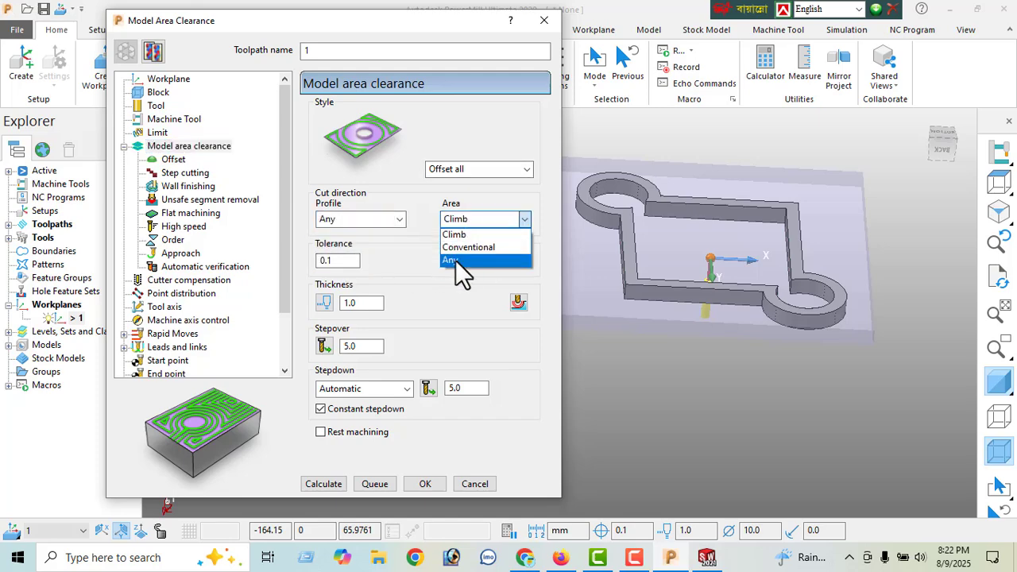
{"action": "left_click", "coordinate": [461, 264]}
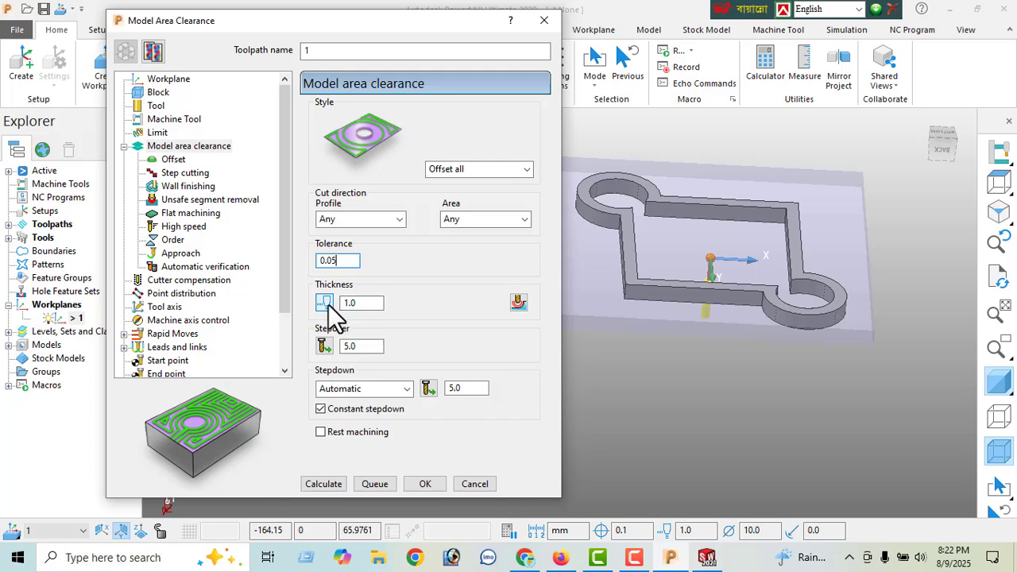
- Use separate radial and axial thicknesses of 1.0 and 0.0, and set the stepover to 8 and the stepdown to 1
{"action": "left_click", "coordinate": [325, 303]}
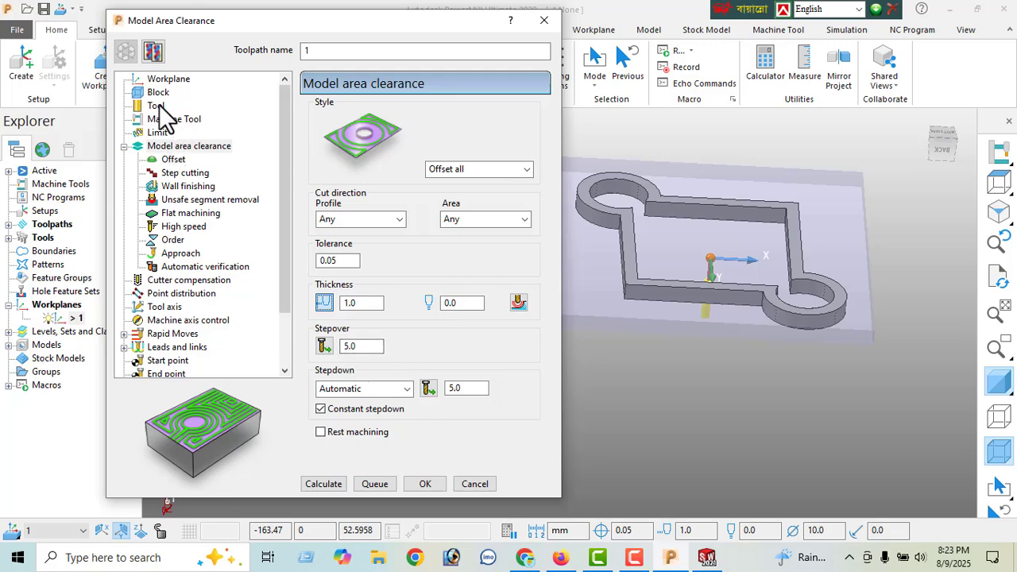
{"action": "double_click", "coordinate": [359, 347]}
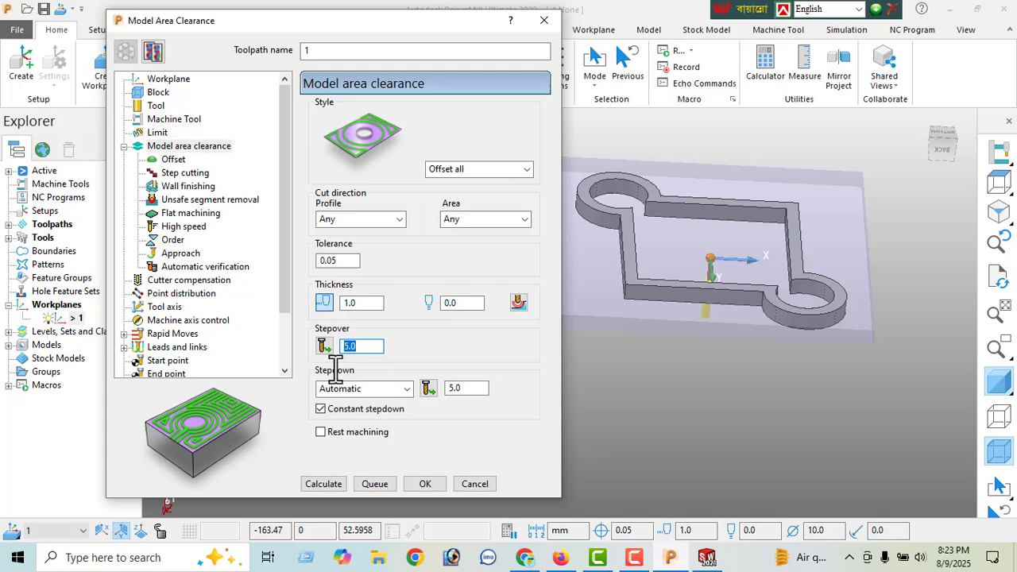
{"action": "key", "text": "Return"}
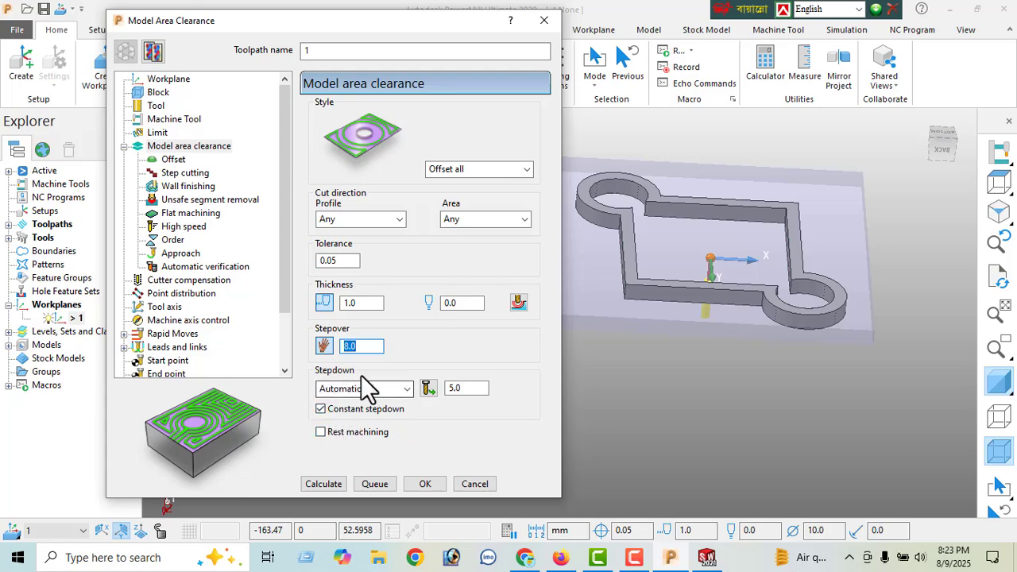
{"action": "left_click", "coordinate": [475, 388]}
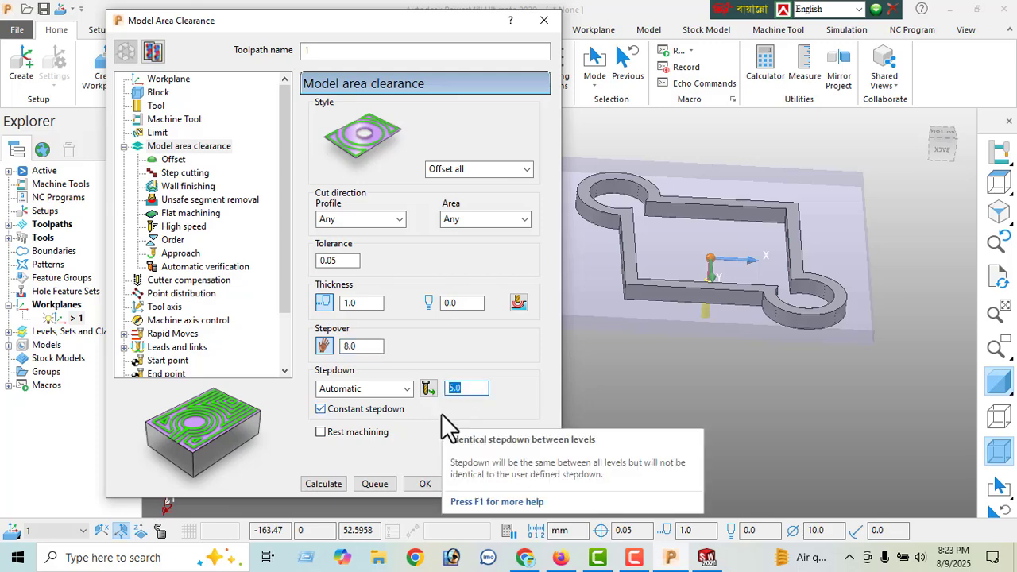
{"action": "type", "text": "1"}
{"action": "key", "text": "Return"}
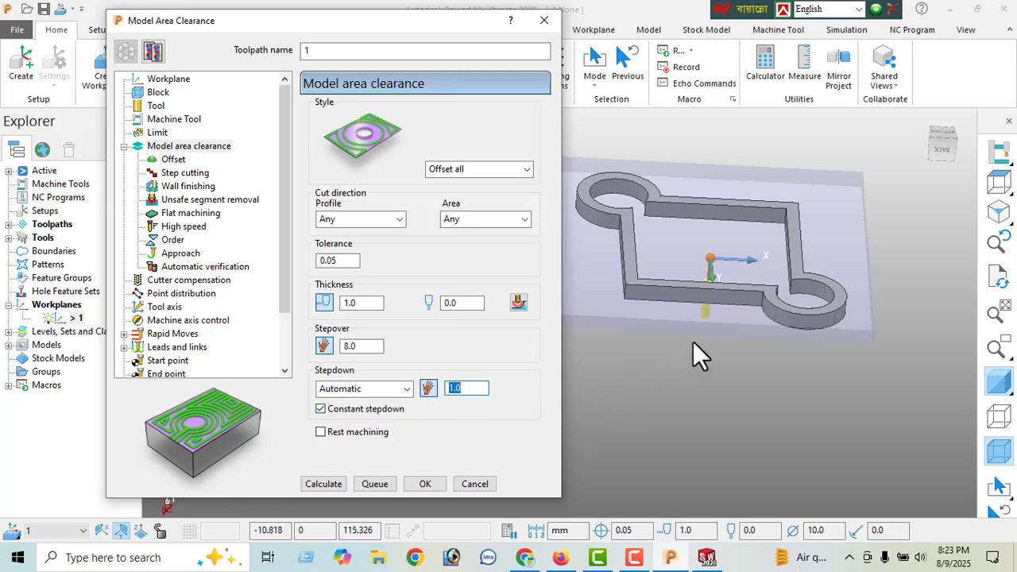
- Inspect the model and block in an isometric view and check the toolpath's offset settings
{"action": "left_click", "coordinate": [992, 241]}
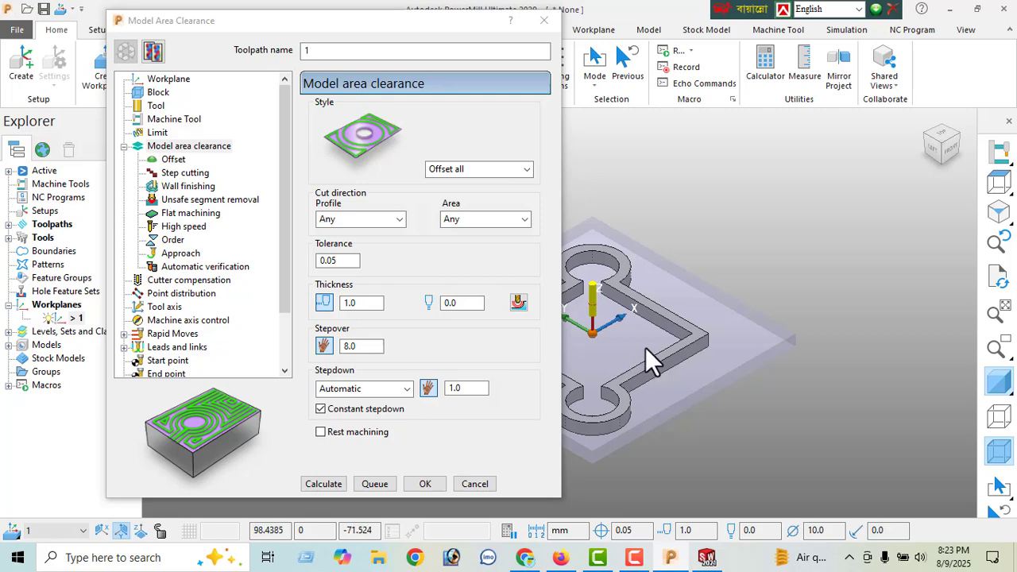
{"action": "middle_click_drag", "start_coordinate": [645, 347], "coordinate": [724, 315], "text": "shift"}
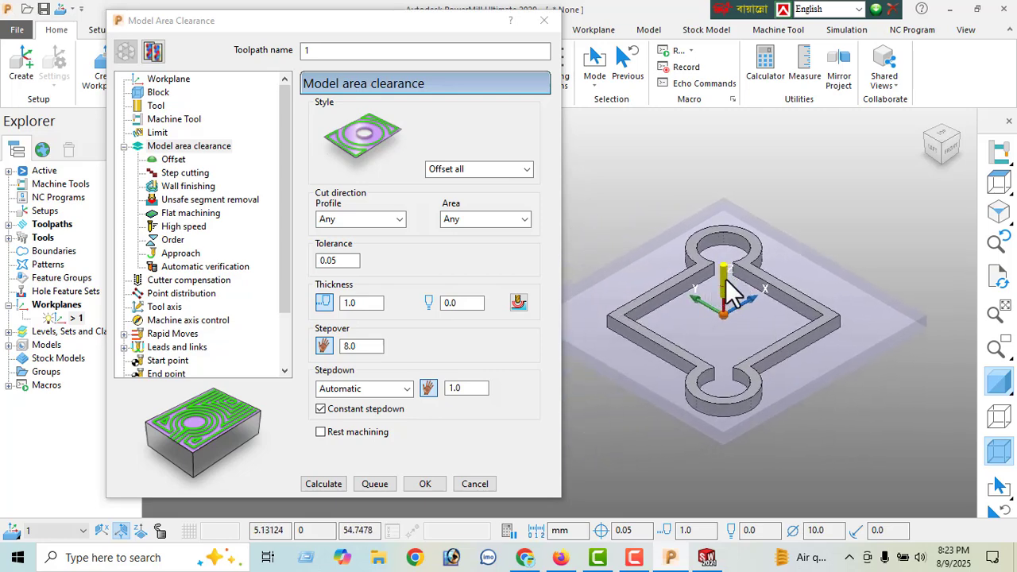
{"action": "scroll", "coordinate": [715, 304], "scroll_direction": "up", "scroll_amount": 2}
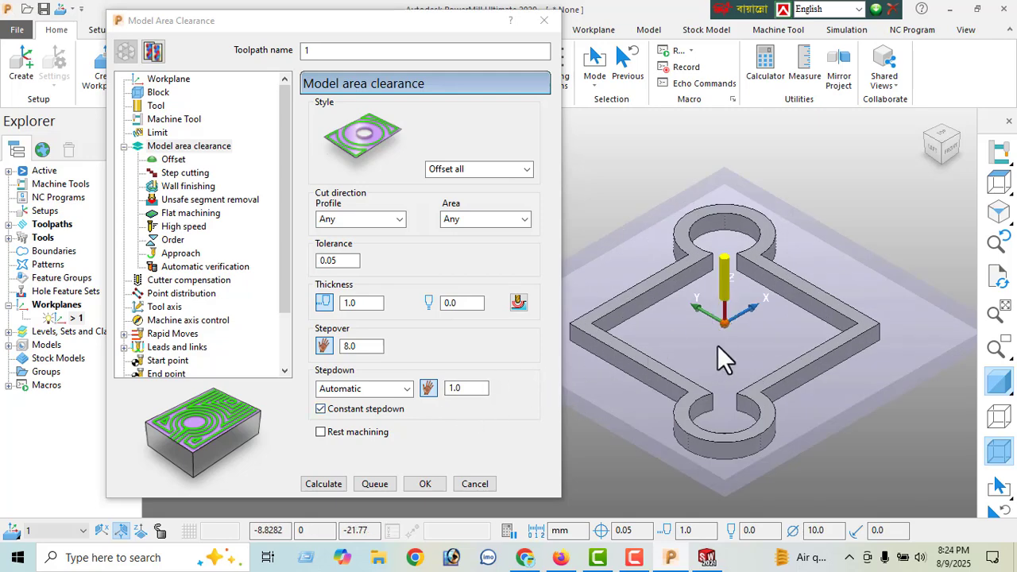
{"action": "scroll", "coordinate": [717, 346], "scroll_direction": "down", "scroll_amount": 2}
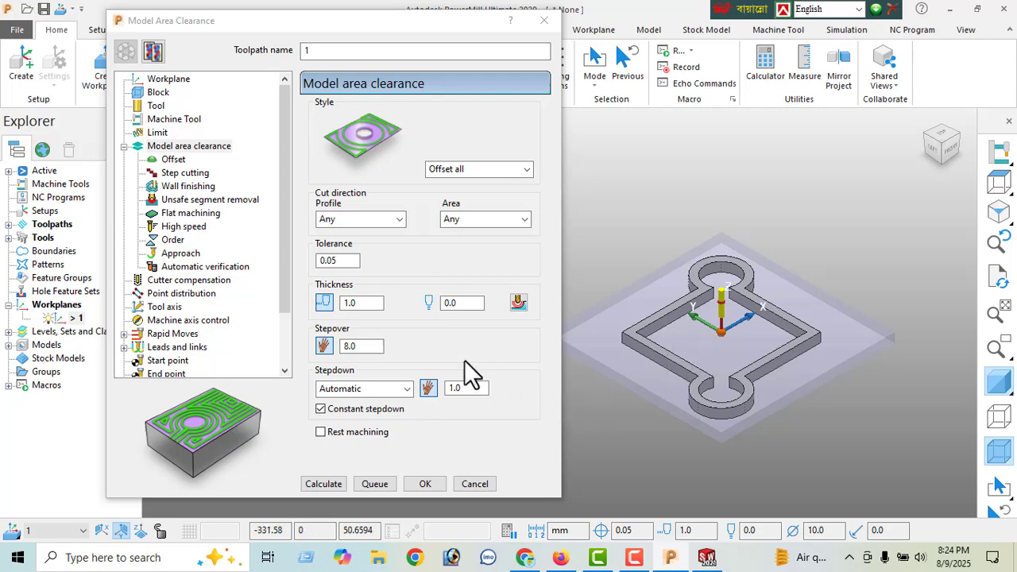
{"action": "left_click", "coordinate": [173, 161]}
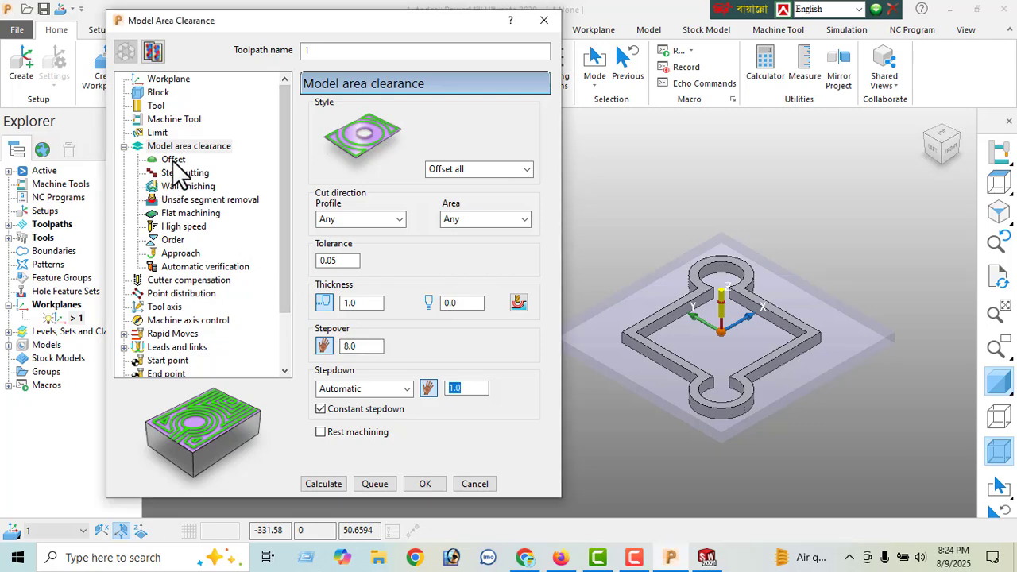
{"action": "left_click", "coordinate": [173, 160]}
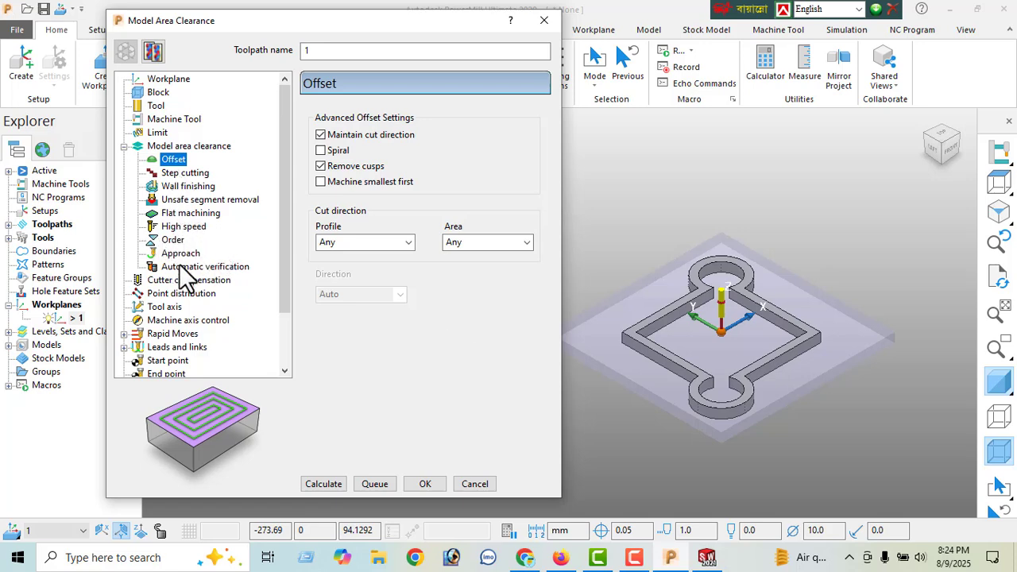
- Calculate the rapid move heights from the block and model, and set both the plunge clearance and the plunge height to 2
{"action": "left_click_drag", "start_coordinate": [283, 243], "coordinate": [283, 298]}
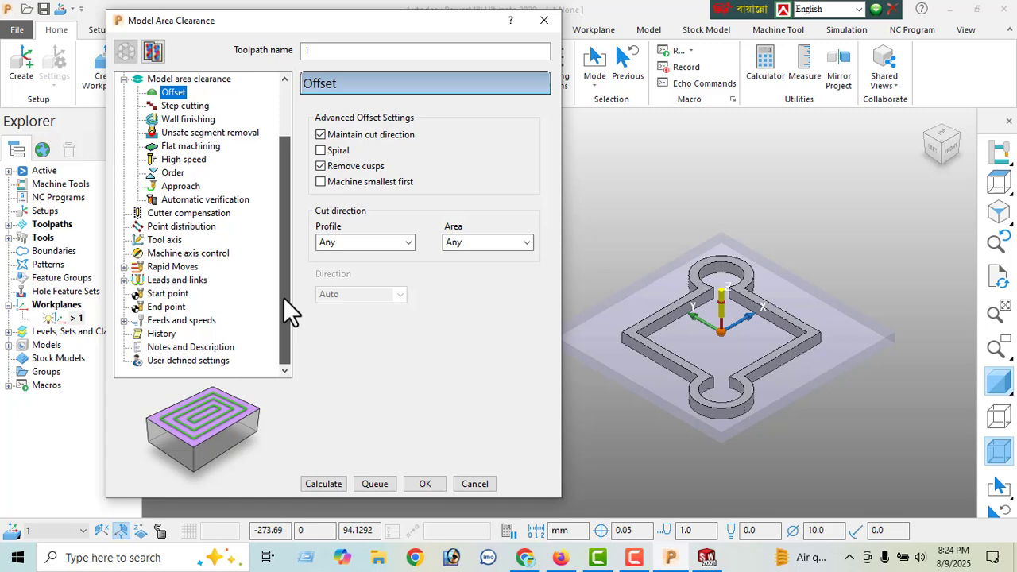
{"action": "left_click", "coordinate": [168, 266]}
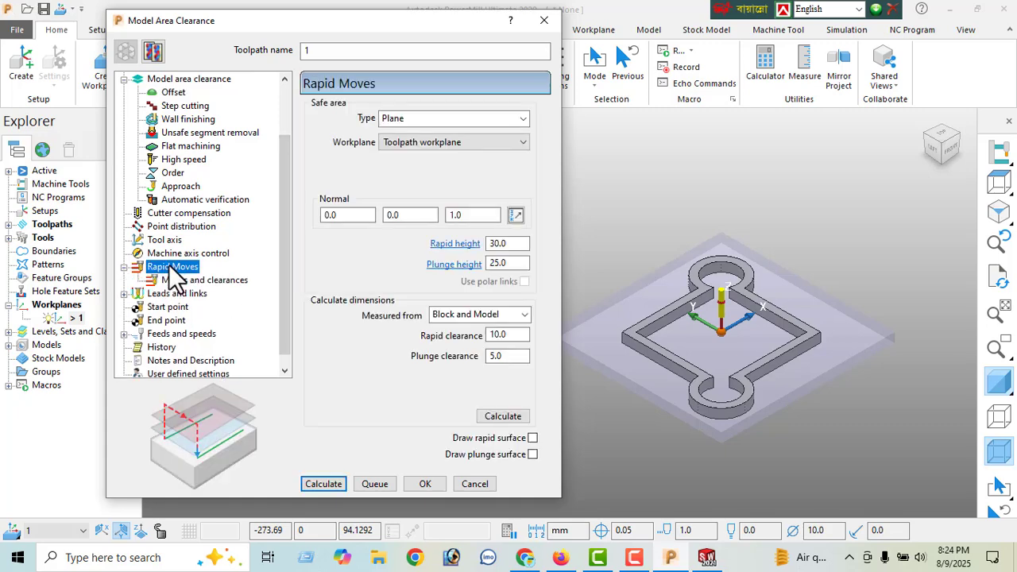
{"action": "left_click", "coordinate": [502, 417]}
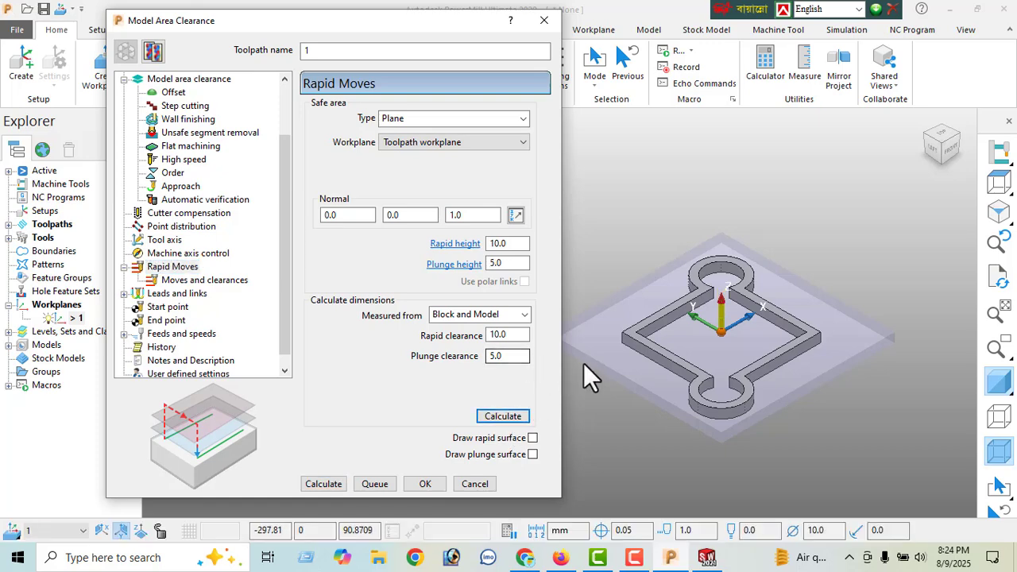
{"action": "left_click", "coordinate": [508, 244]}
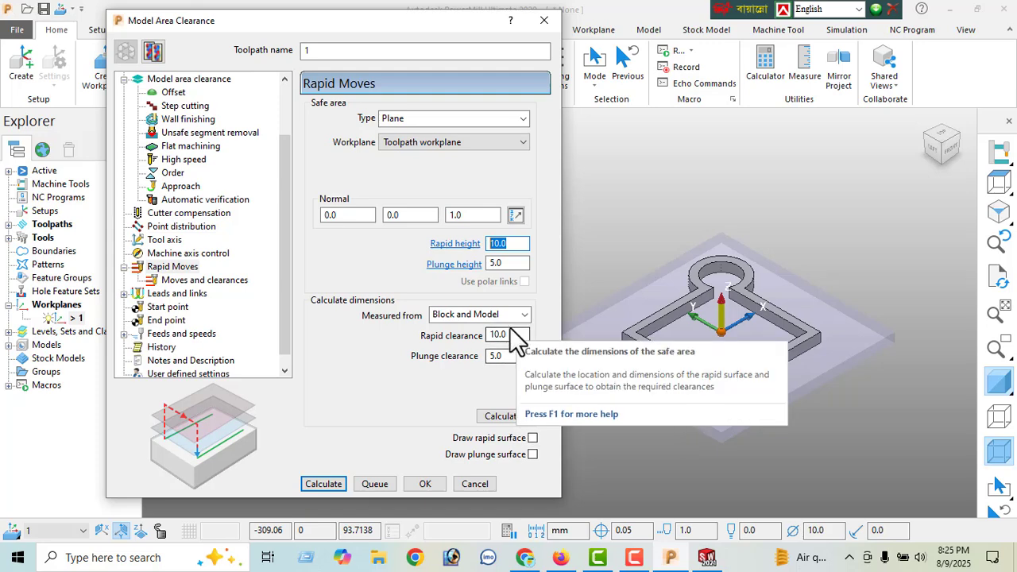
{"action": "left_click", "coordinate": [509, 356]}
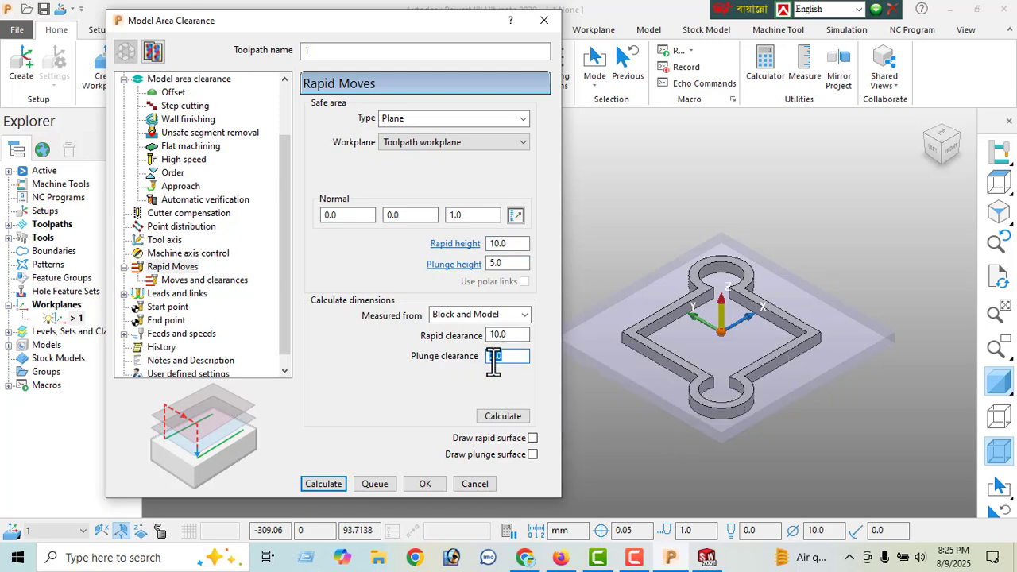
{"action": "left_click", "coordinate": [501, 264]}
{"action": "type", "text": "2"}
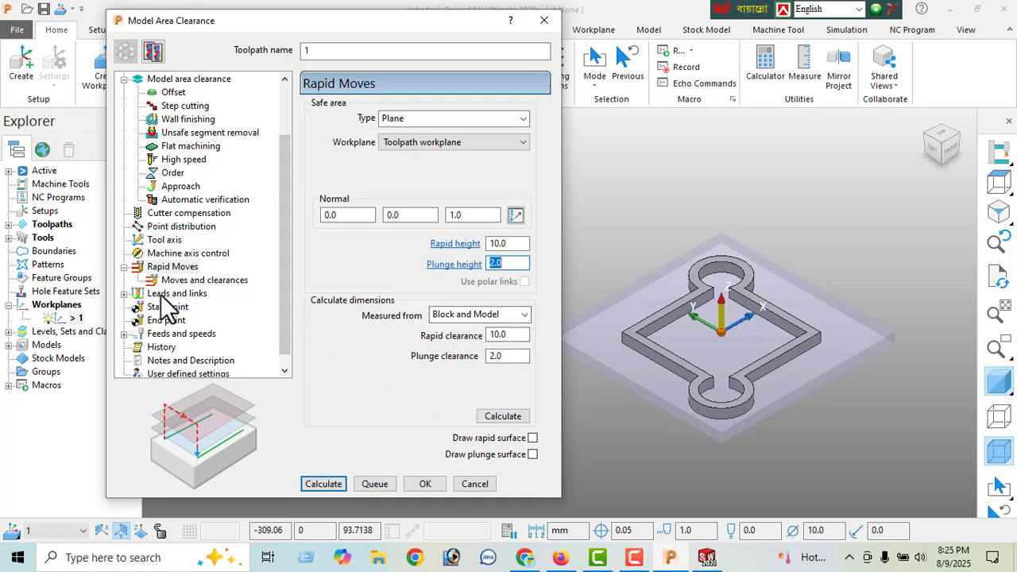
- Review the moves and clearances and the lead-in settings, and keep the first lead-out choice at None
{"action": "left_click", "coordinate": [199, 279]}
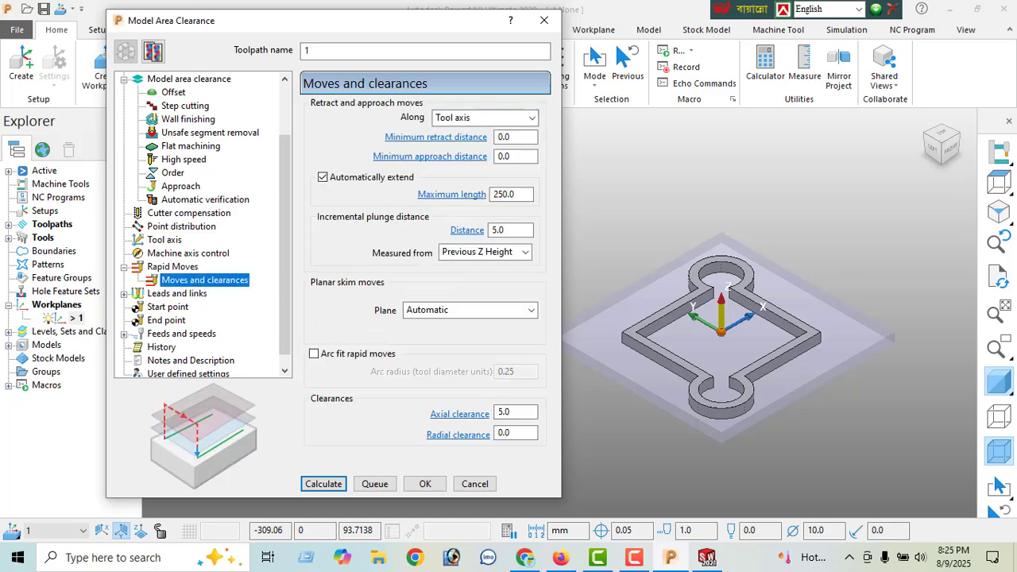
{"action": "left_click", "coordinate": [169, 294]}
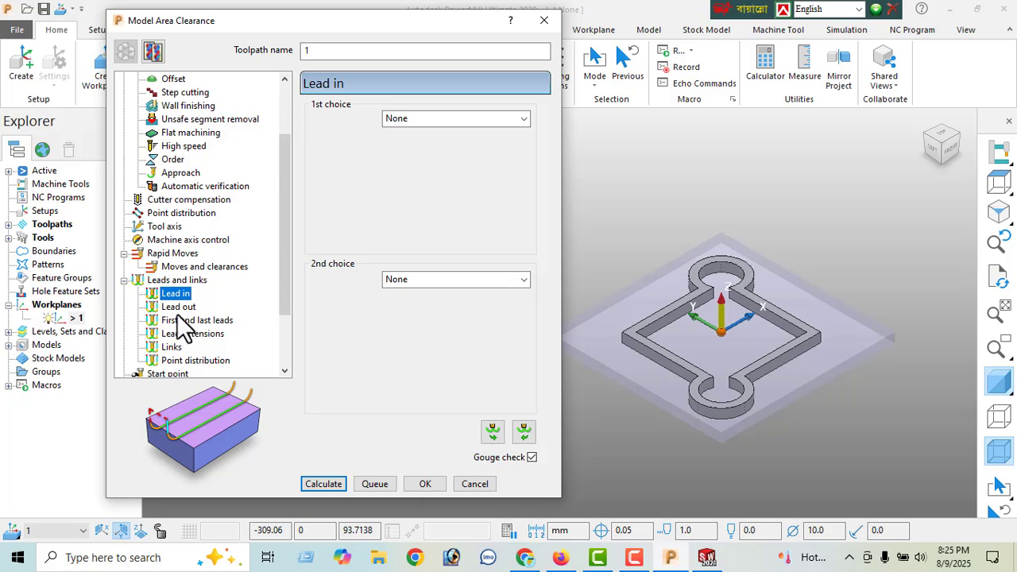
{"action": "left_click", "coordinate": [177, 307]}
{"action": "left_click", "coordinate": [446, 120]}
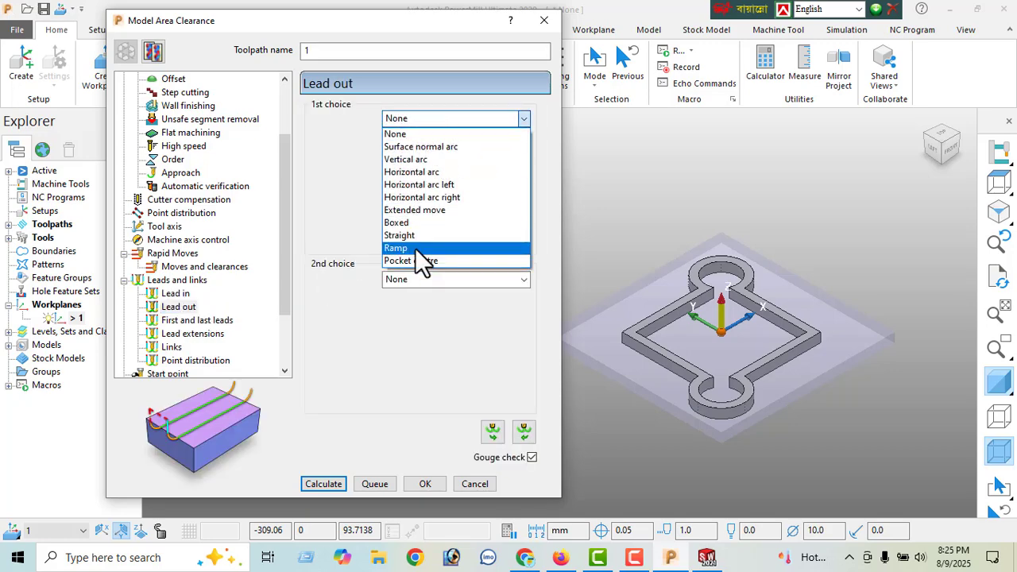
{"action": "left_click", "coordinate": [428, 134]}
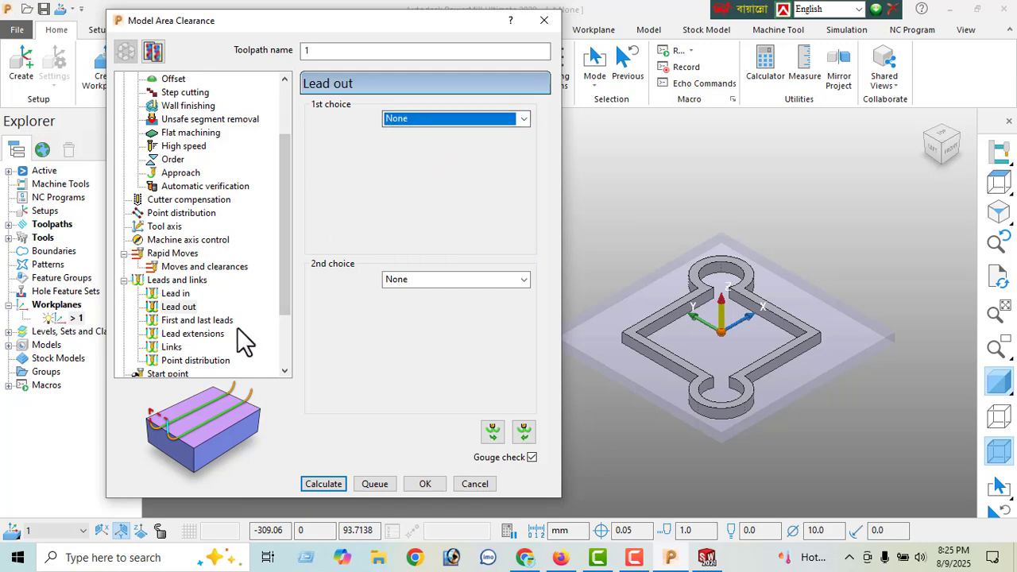
- Set both the first and second choice of the toolpath's links to Straight
{"action": "left_click_drag", "start_coordinate": [286, 279], "coordinate": [285, 314]}
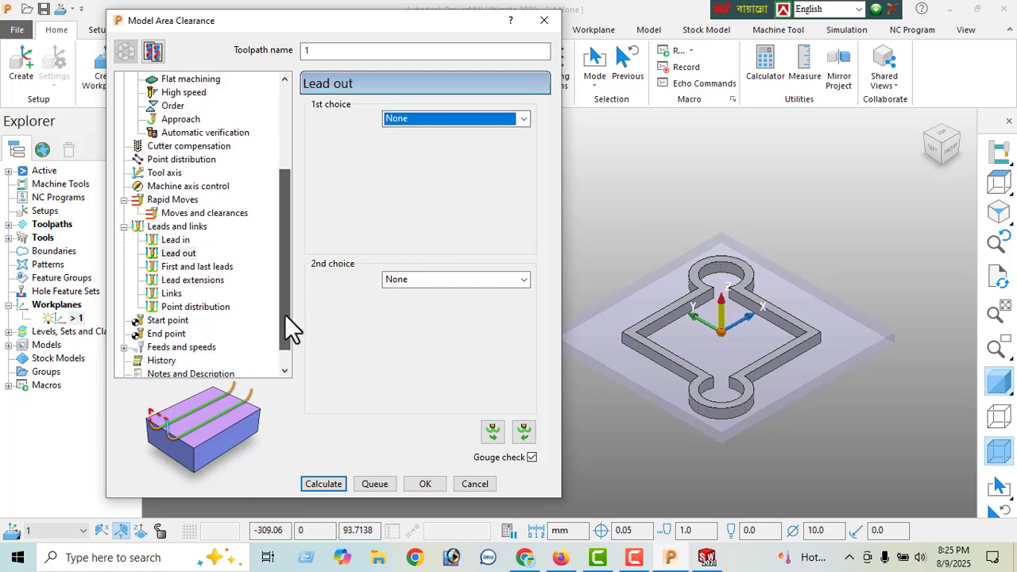
{"action": "left_click", "coordinate": [176, 296]}
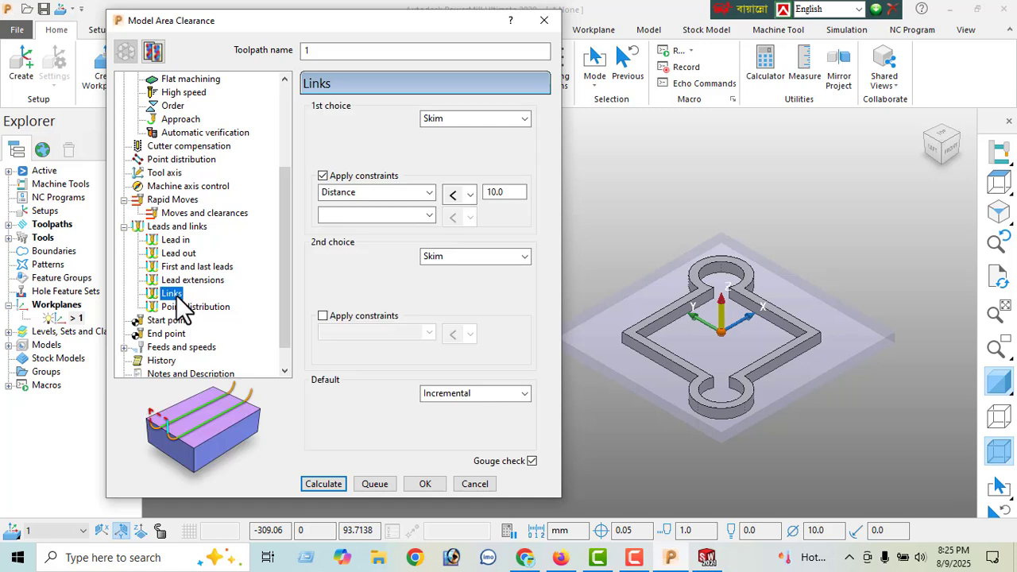
{"action": "left_click", "coordinate": [458, 118]}
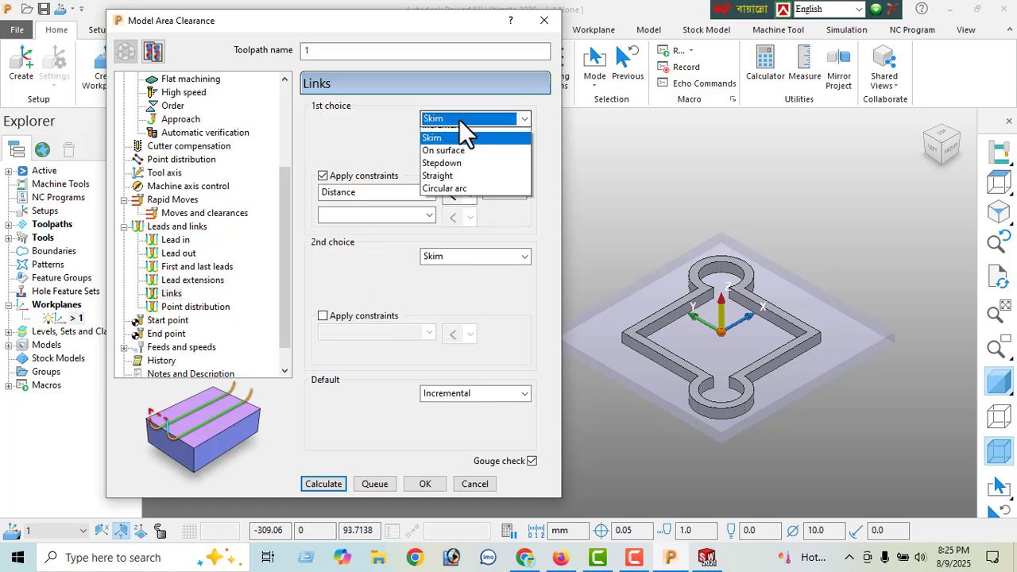
{"action": "left_click", "coordinate": [447, 197]}
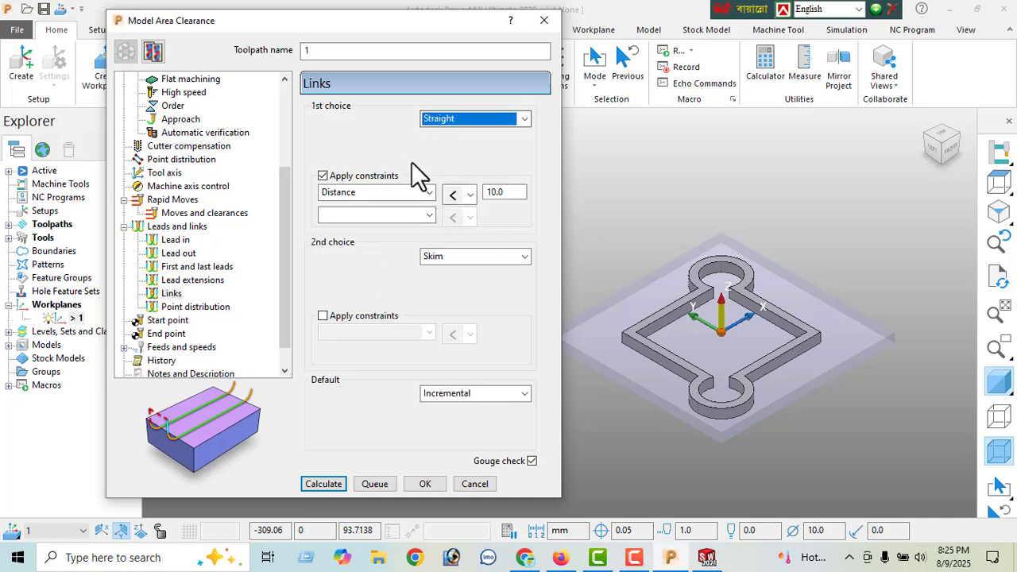
{"action": "left_click", "coordinate": [467, 256]}
{"action": "left_click", "coordinate": [448, 335]}
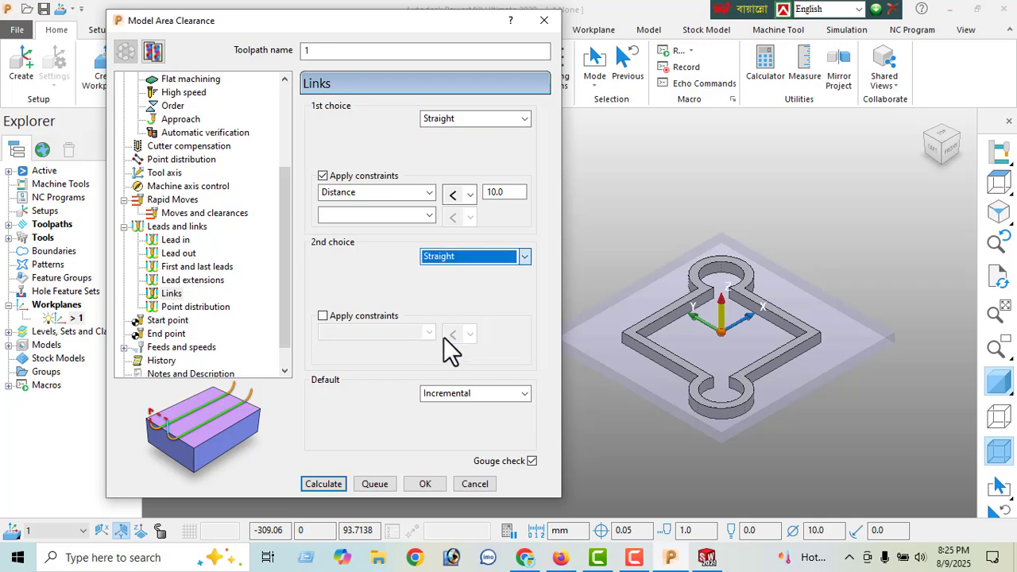
- Keep the default link type of the Model Area Clearance toolpath at Incremental
{"action": "left_click", "coordinate": [467, 393]}
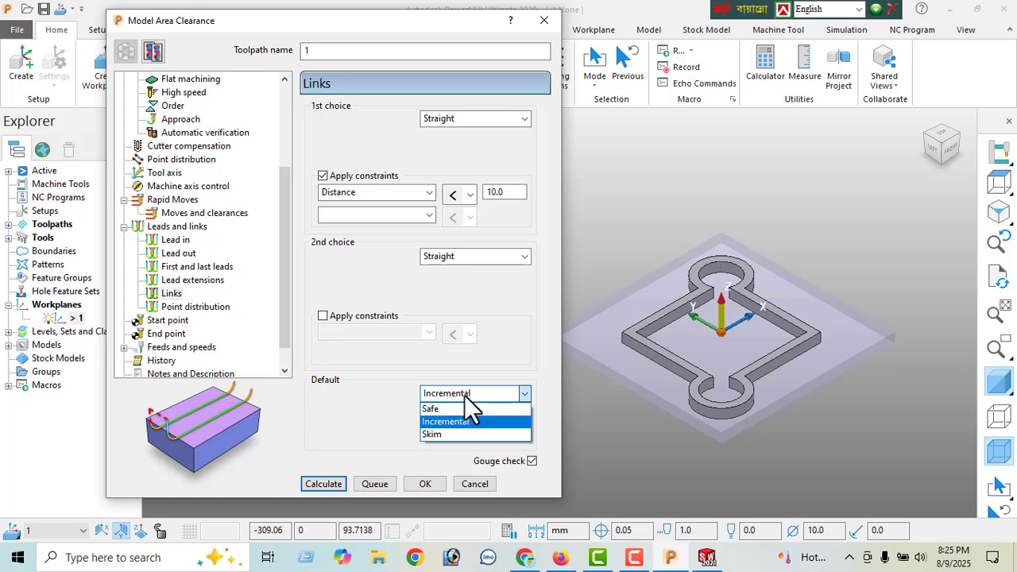
{"action": "left_click", "coordinate": [474, 399]}
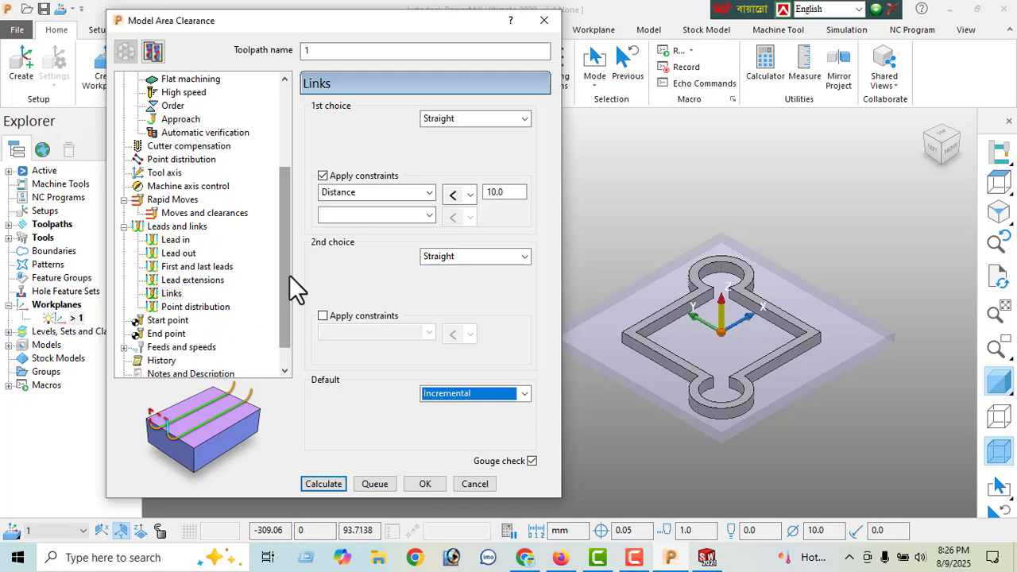
- Set the toolpath's spindle speed to 1800 rpm and its plunging feed rate to 500 mm/min
{"action": "scroll", "coordinate": [289, 275], "scroll_direction": "down", "scroll_amount": 1}
{"action": "left_click", "coordinate": [176, 322]}
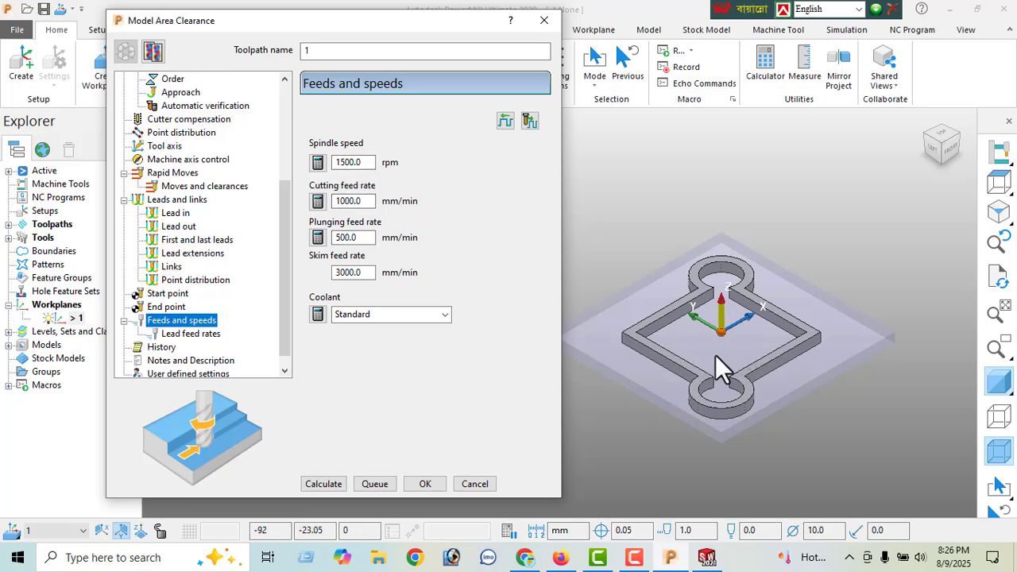
{"action": "double_click", "coordinate": [358, 162]}
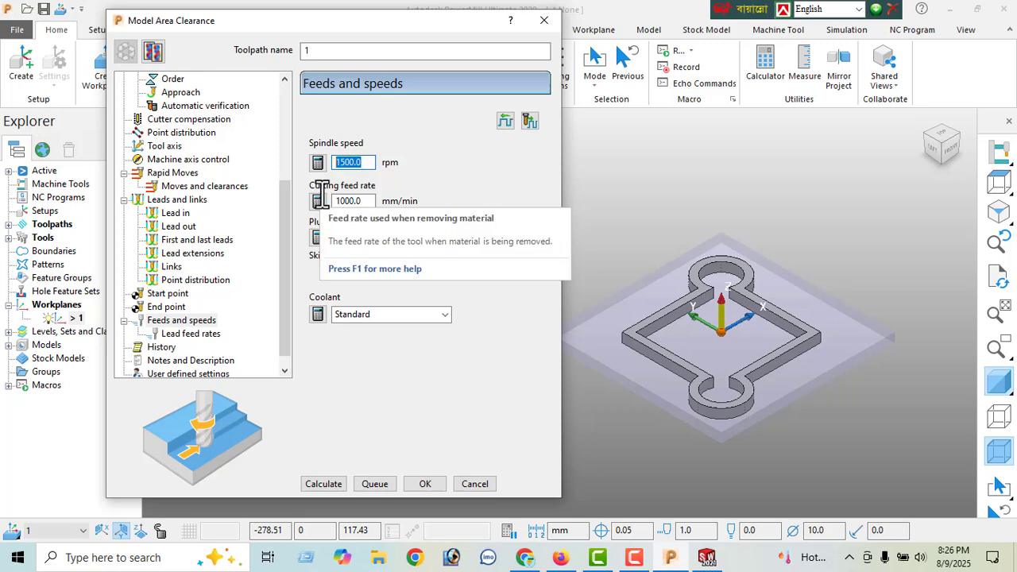
{"action": "type", "text": "1800"}
{"action": "key", "text": "Return"}
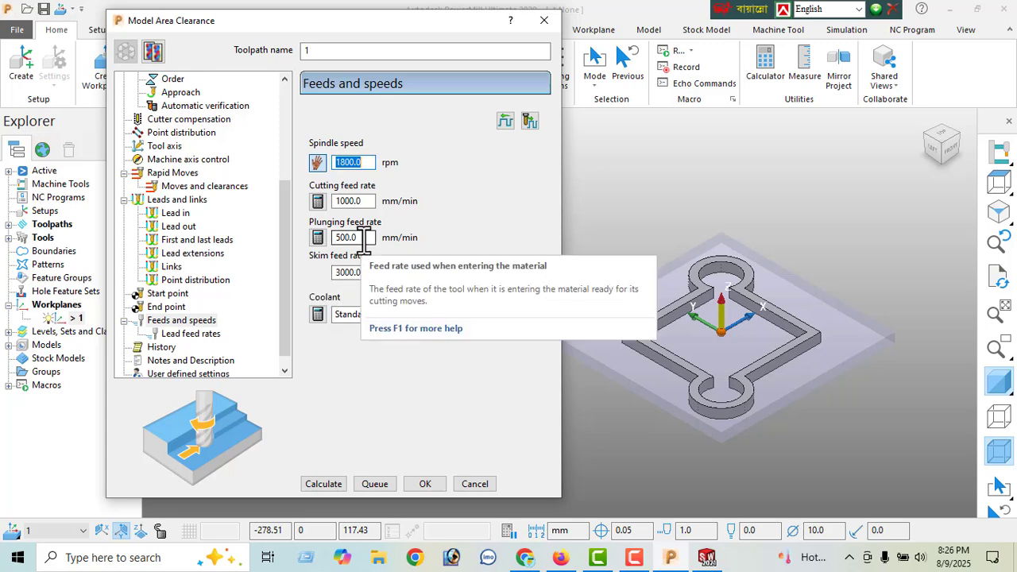
{"action": "left_click", "coordinate": [364, 237]}
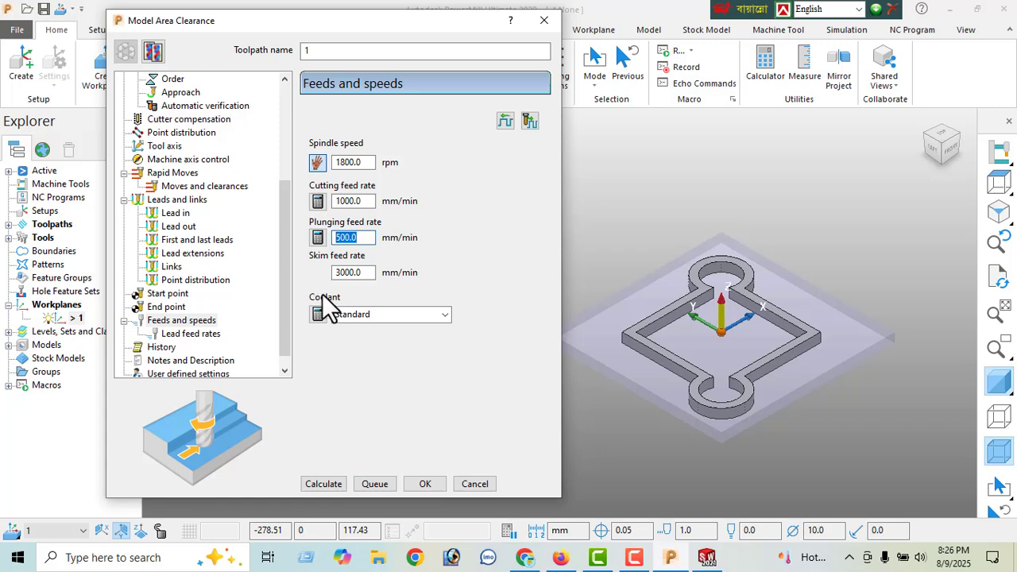
{"action": "type", "text": "3"}
{"action": "key", "text": "Return"}
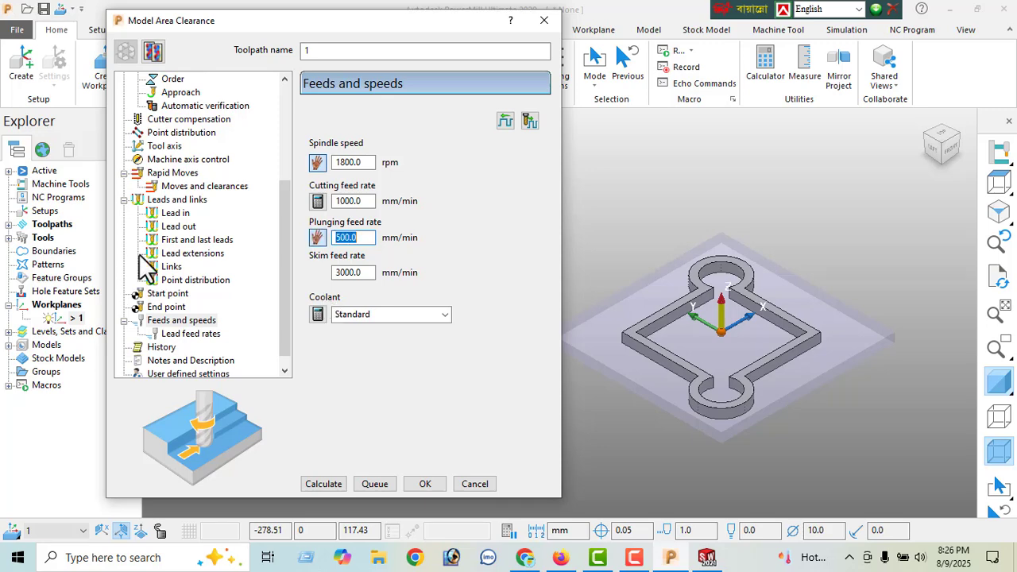
- Calculate the Model Area Clearance toolpath, accept the plunge-move warning and close the toolpath settings
{"action": "left_click", "coordinate": [321, 482]}
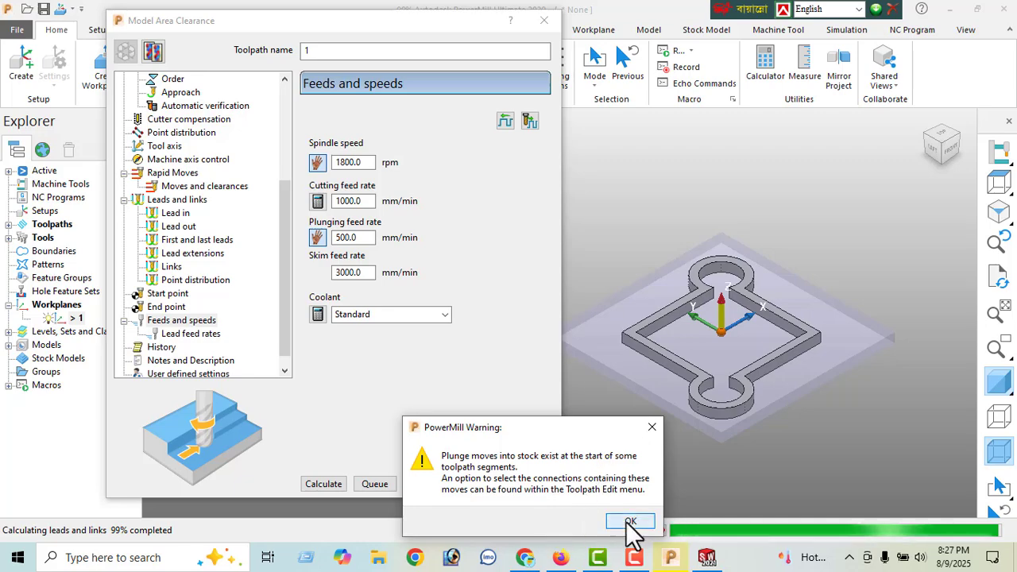
{"action": "left_click", "coordinate": [631, 522]}
{"action": "middle_click_drag", "start_coordinate": [709, 405], "coordinate": [686, 445]}
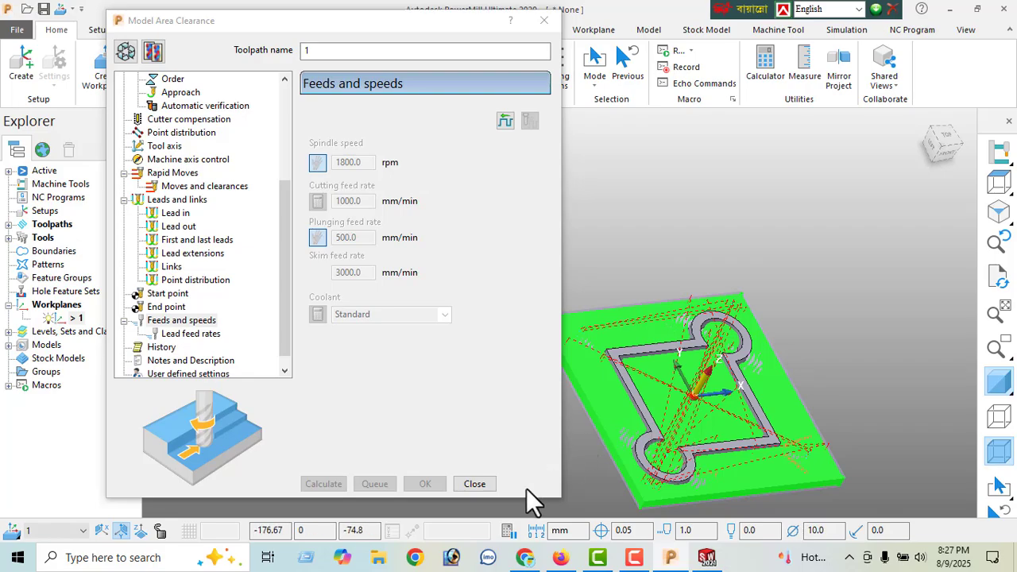
{"action": "left_click", "coordinate": [475, 484]}
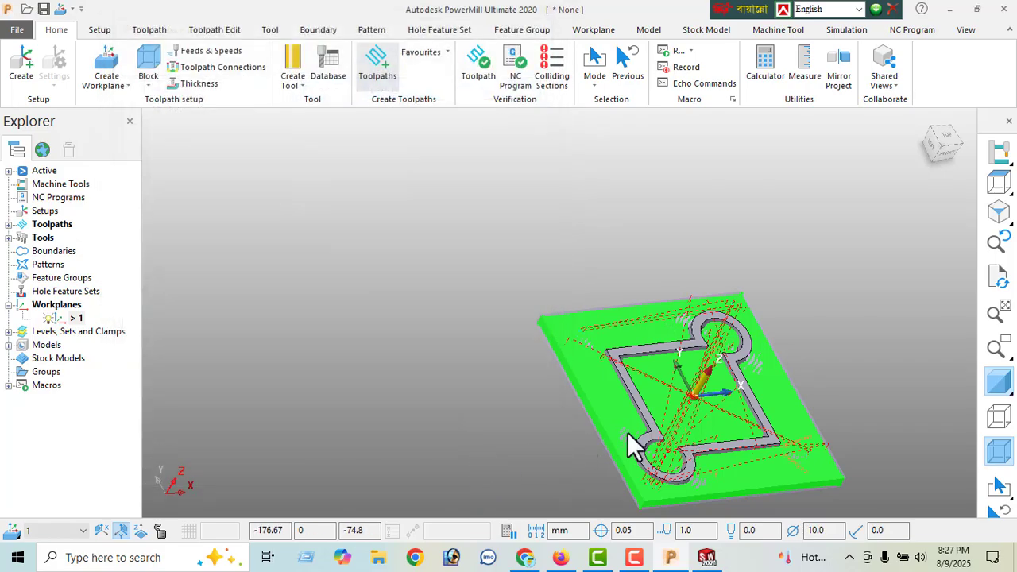
- Examine the calculated roughing passes and link moves around the model from isometric, top and close-up views
{"action": "left_click", "coordinate": [994, 215]}
{"action": "middle_click_drag", "start_coordinate": [721, 305], "coordinate": [611, 382]}
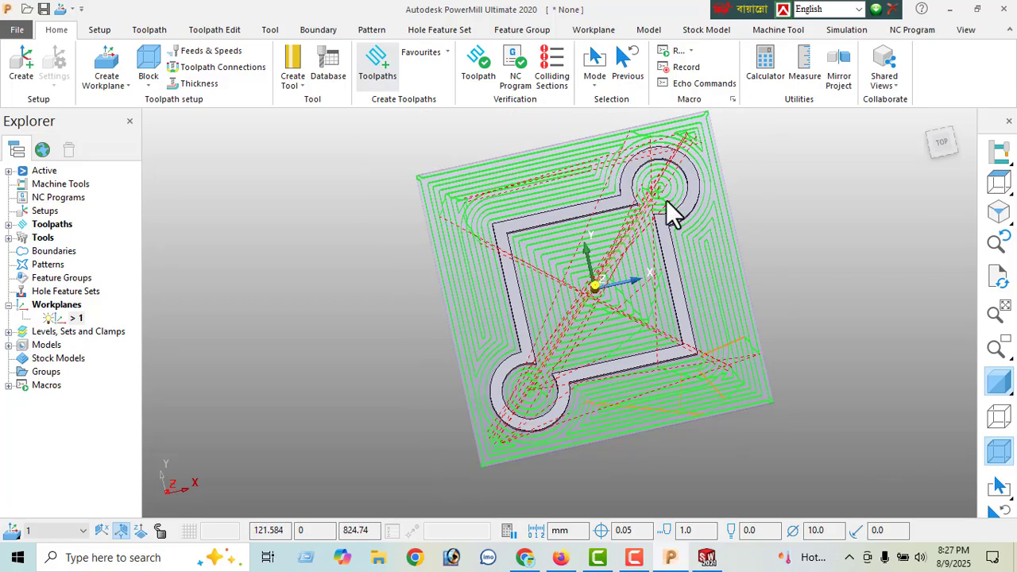
{"action": "middle_click_drag", "start_coordinate": [666, 199], "coordinate": [483, 194]}
{"action": "scroll", "coordinate": [562, 374], "scroll_direction": "up", "scroll_amount": 3}
{"action": "scroll", "coordinate": [424, 326], "scroll_direction": "up", "scroll_amount": 2}
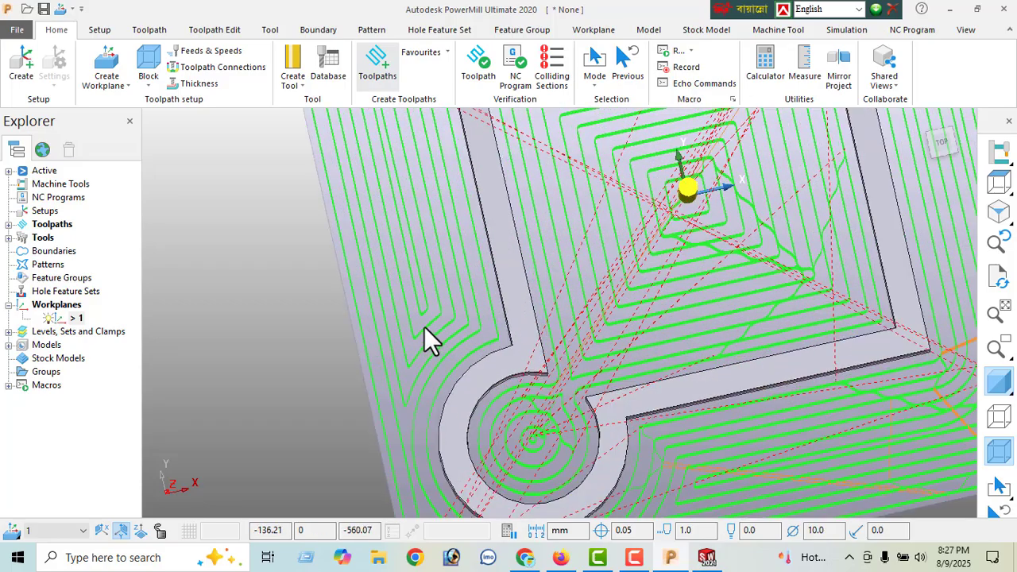
{"action": "scroll", "coordinate": [427, 310], "scroll_direction": "up", "scroll_amount": 2}
{"action": "middle_click_drag", "start_coordinate": [432, 310], "coordinate": [716, 270]}
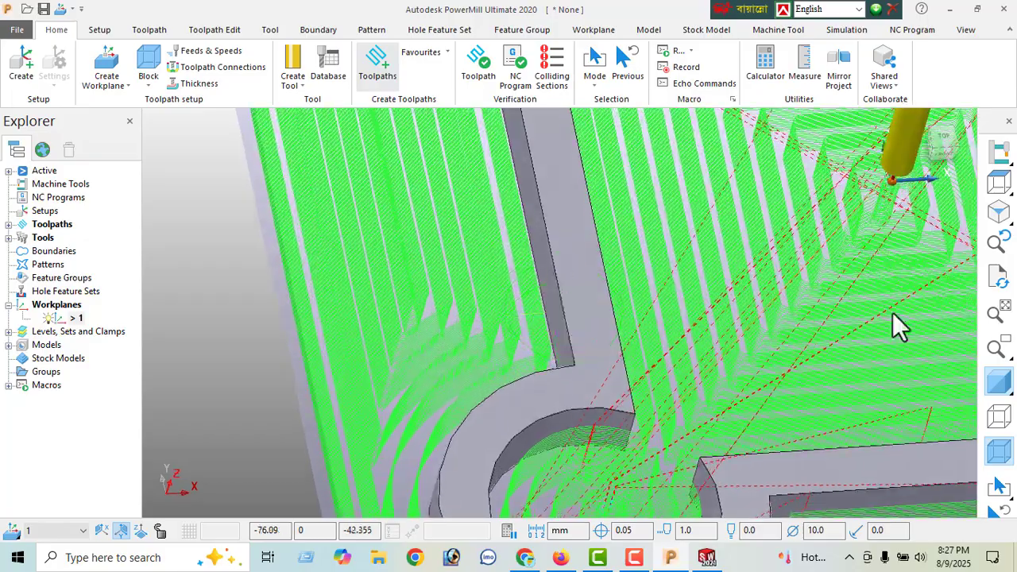
{"action": "scroll", "coordinate": [960, 385], "scroll_direction": "down", "scroll_amount": 1}
{"action": "scroll", "coordinate": [766, 339], "scroll_direction": "down", "scroll_amount": 4}
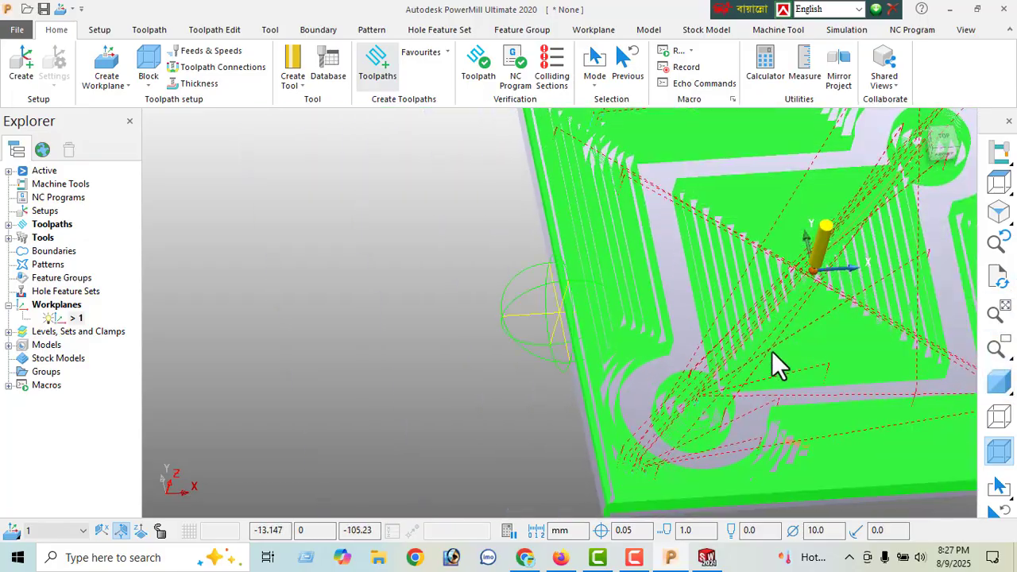
{"action": "middle_click_drag", "start_coordinate": [772, 352], "coordinate": [722, 319]}
{"action": "scroll", "coordinate": [722, 319], "scroll_direction": "down", "scroll_amount": 1}
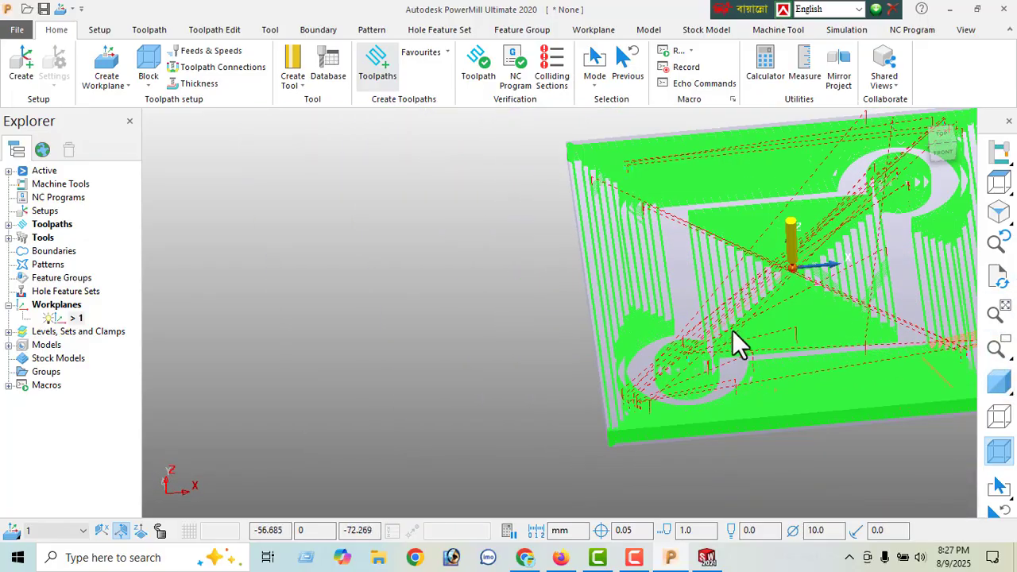
{"action": "middle_click_drag", "start_coordinate": [786, 329], "coordinate": [552, 433]}
{"action": "scroll", "coordinate": [596, 399], "scroll_direction": "up", "scroll_amount": 2}
{"action": "scroll", "coordinate": [595, 399], "scroll_direction": "down", "scroll_amount": 3}
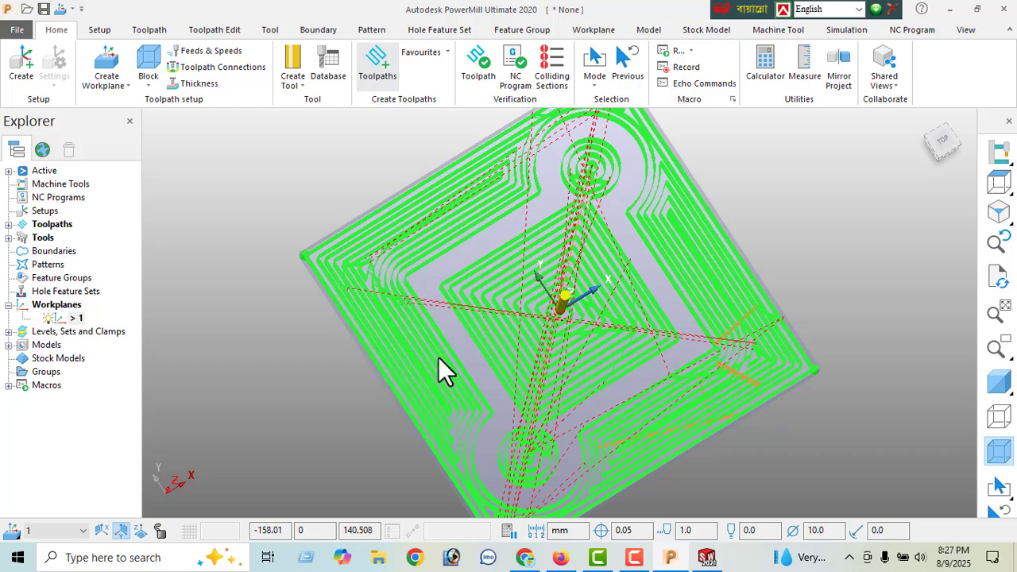
{"action": "left_click", "coordinate": [1000, 385]}
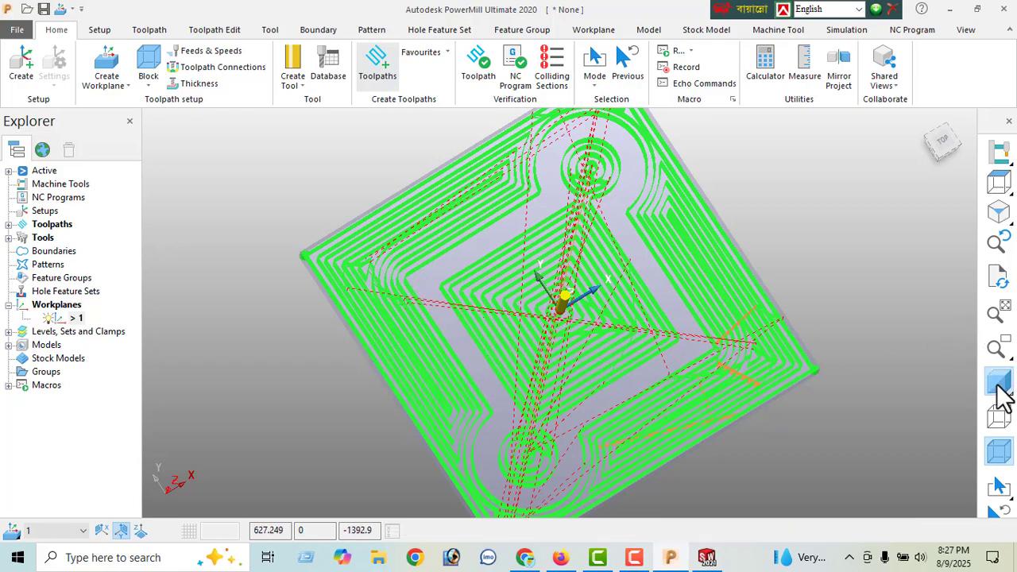
{"action": "scroll", "coordinate": [589, 274], "scroll_direction": "down", "scroll_amount": 1}
{"action": "middle_click_drag", "start_coordinate": [625, 350], "coordinate": [652, 317]}
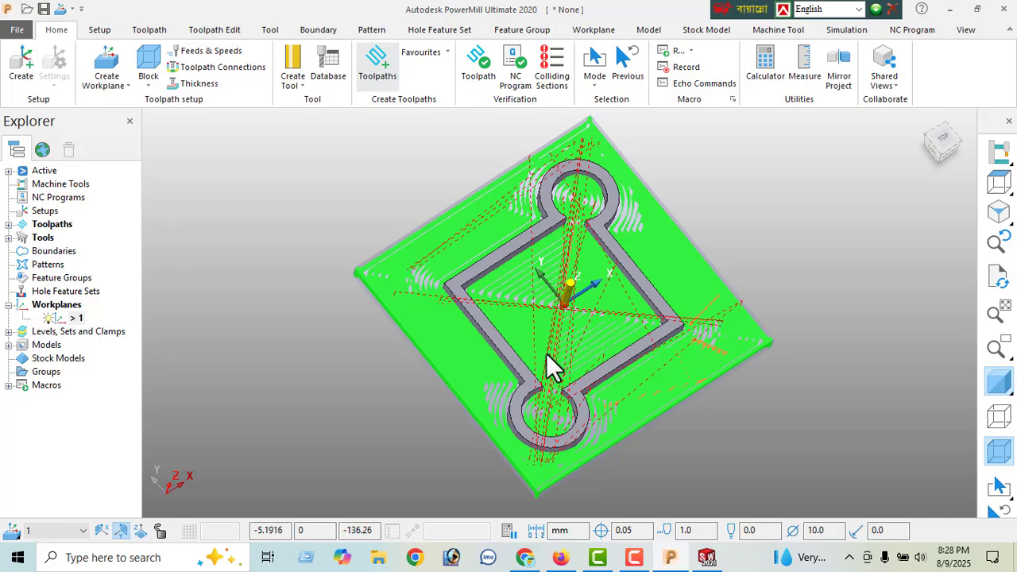
{"action": "middle_click_drag", "start_coordinate": [466, 318], "coordinate": [595, 353]}
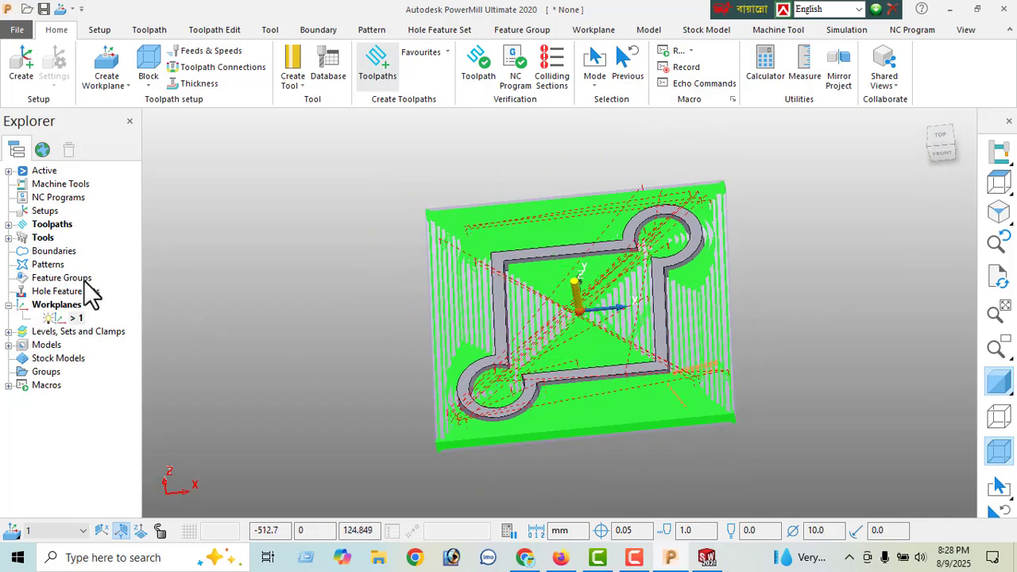
- Create a second toolpath with the Constant Z Finishing strategy
{"action": "left_click", "coordinate": [9, 225]}
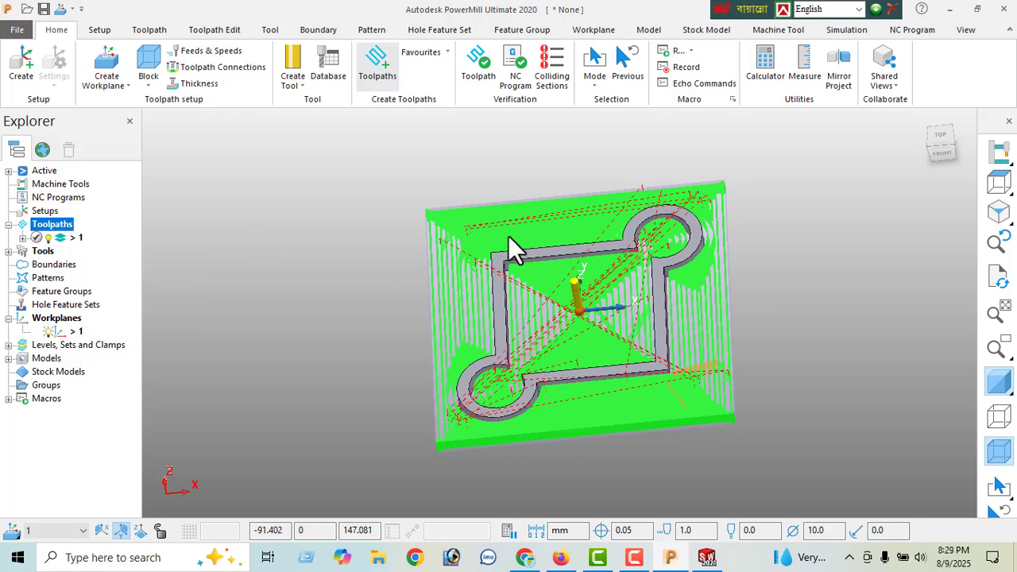
{"action": "left_click", "coordinate": [378, 79]}
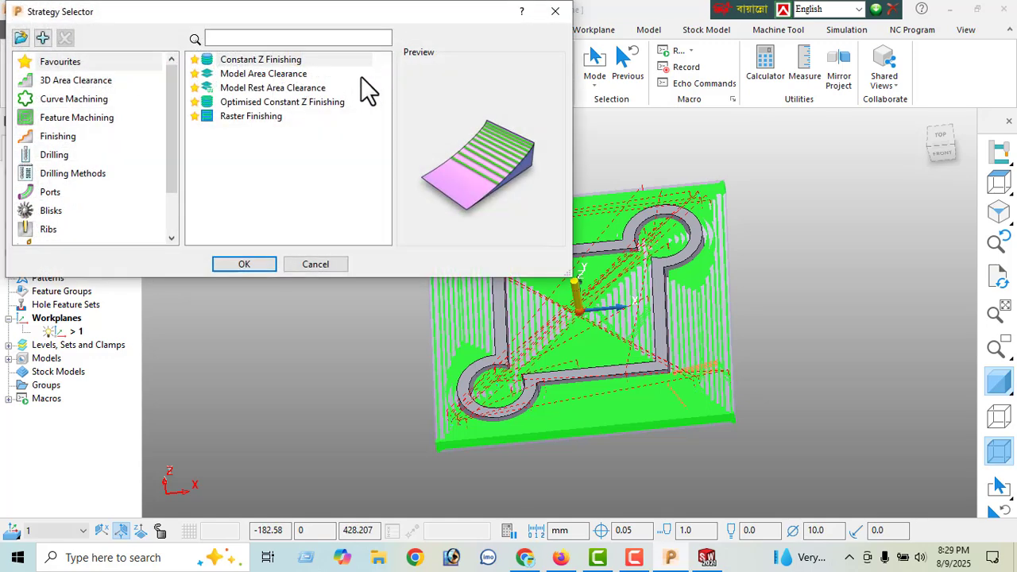
{"action": "left_click", "coordinate": [254, 63]}
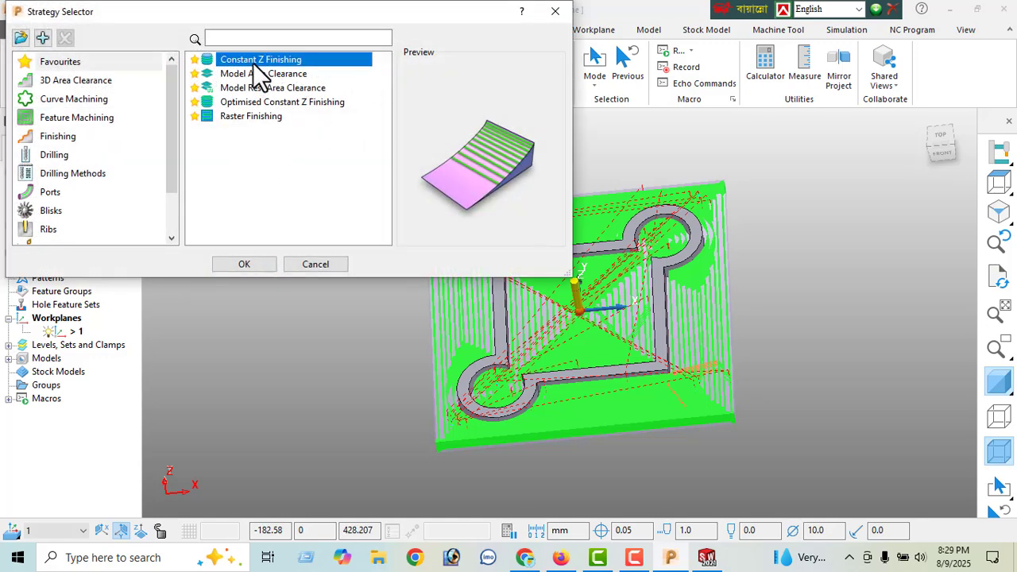
{"action": "left_click", "coordinate": [240, 264]}
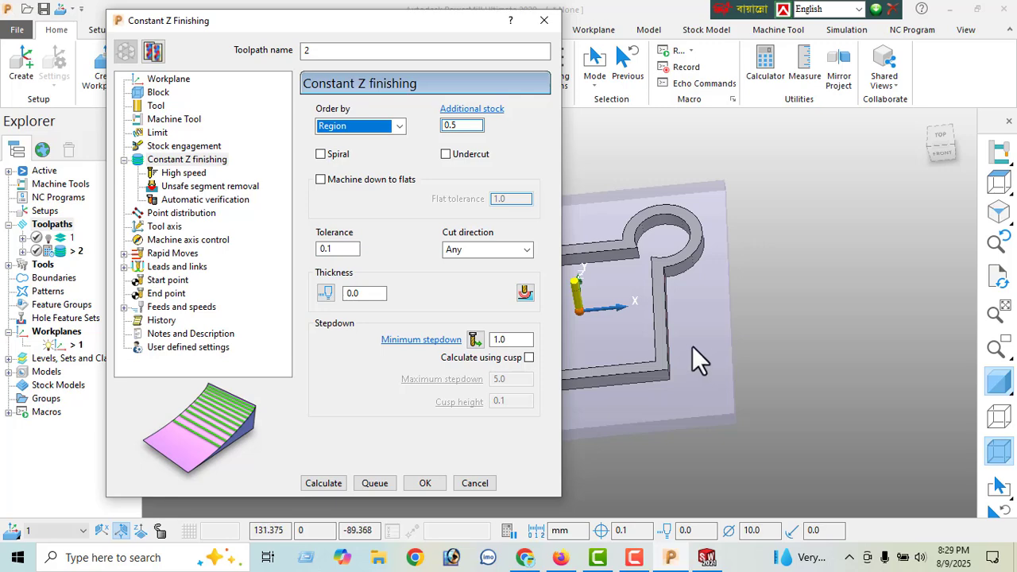
- Review the end mill's diameter and length and the boundary and Z limit settings for the finishing toolpath
{"action": "middle_click_drag", "start_coordinate": [692, 346], "coordinate": [737, 318]}
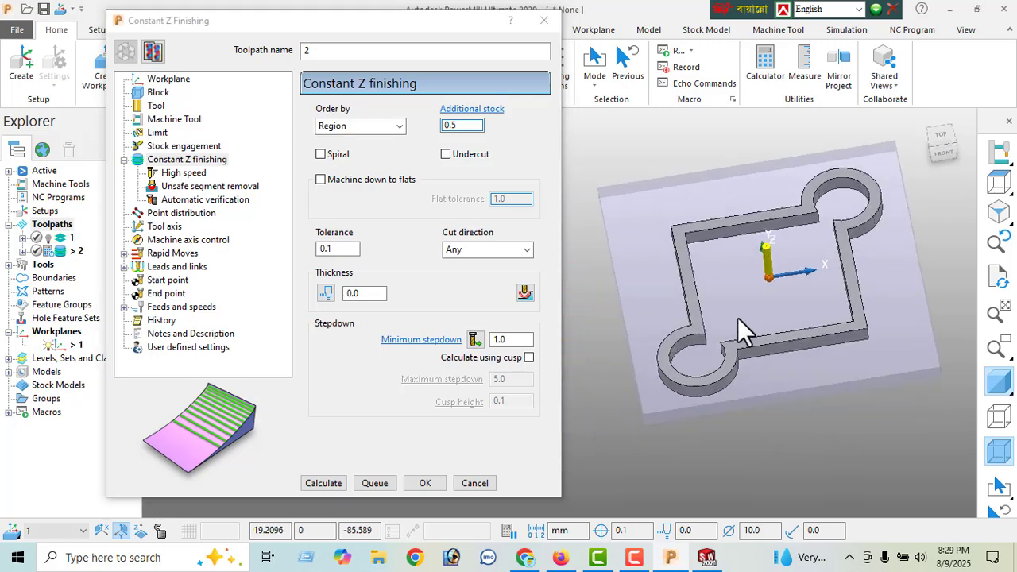
{"action": "left_click", "coordinate": [156, 106]}
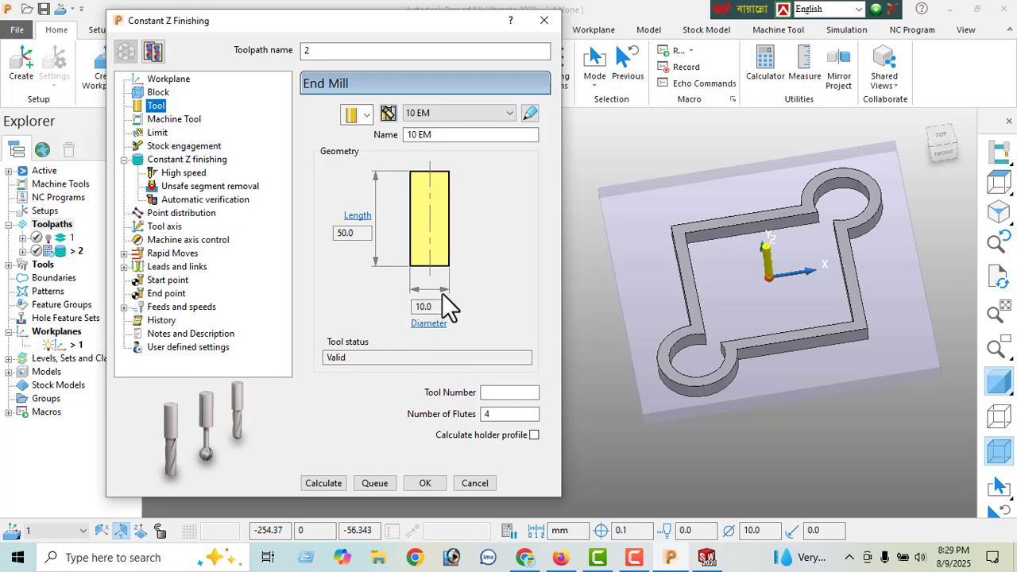
{"action": "left_click_drag", "start_coordinate": [435, 307], "coordinate": [402, 320]}
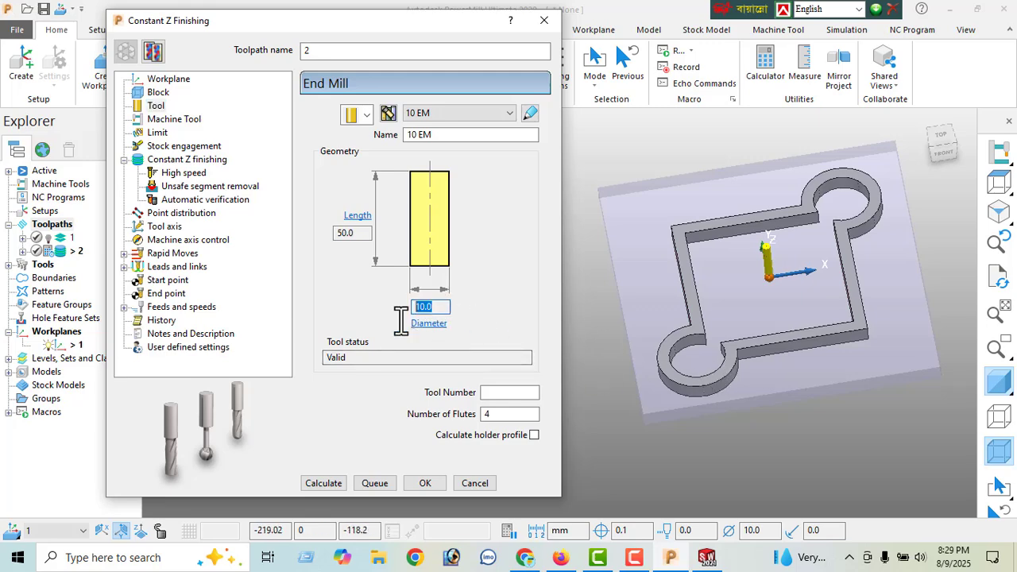
{"action": "left_click", "coordinate": [352, 232]}
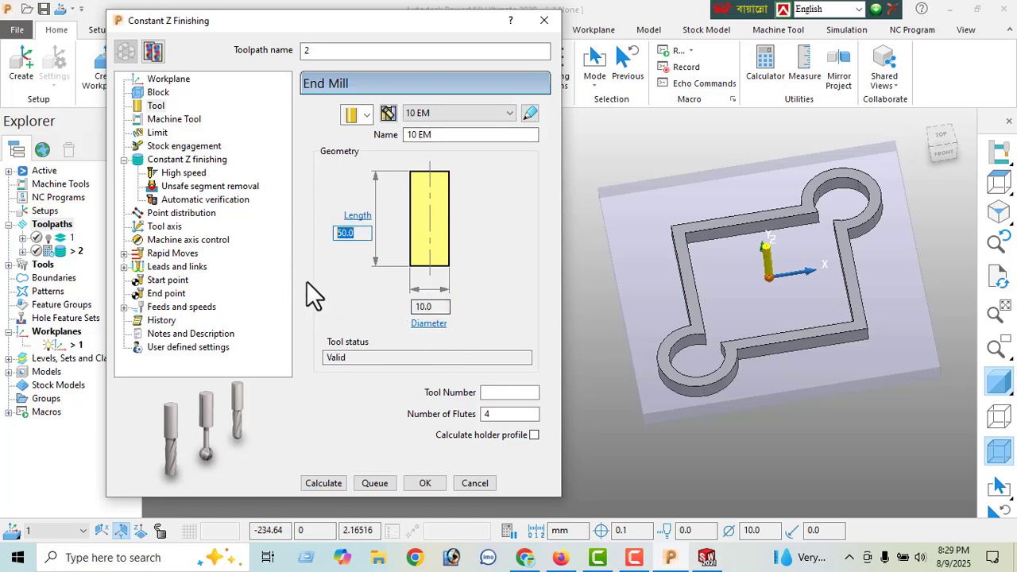
{"action": "left_click", "coordinate": [160, 133]}
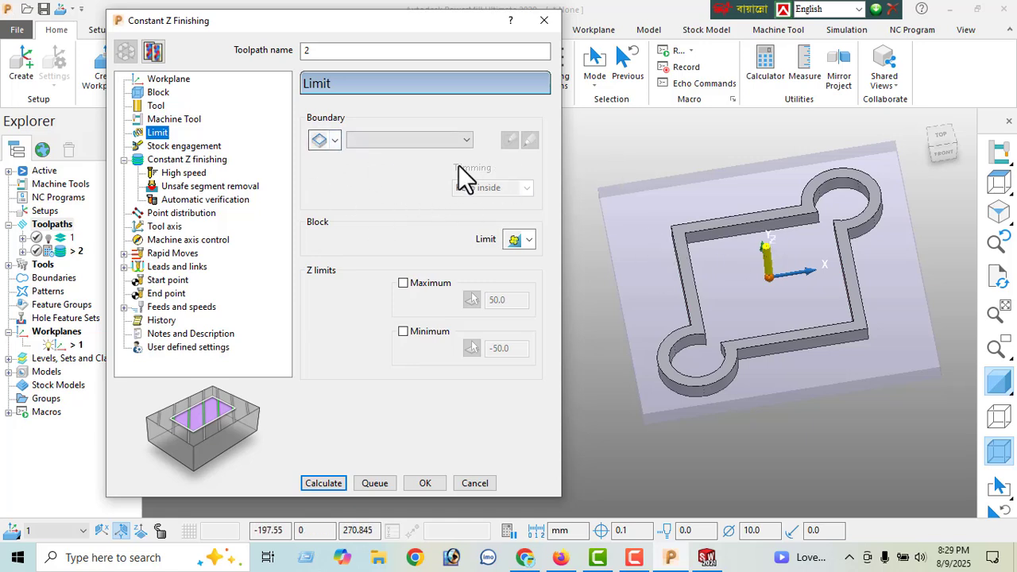
{"action": "left_click", "coordinate": [449, 143]}
{"action": "left_click", "coordinate": [449, 143]}
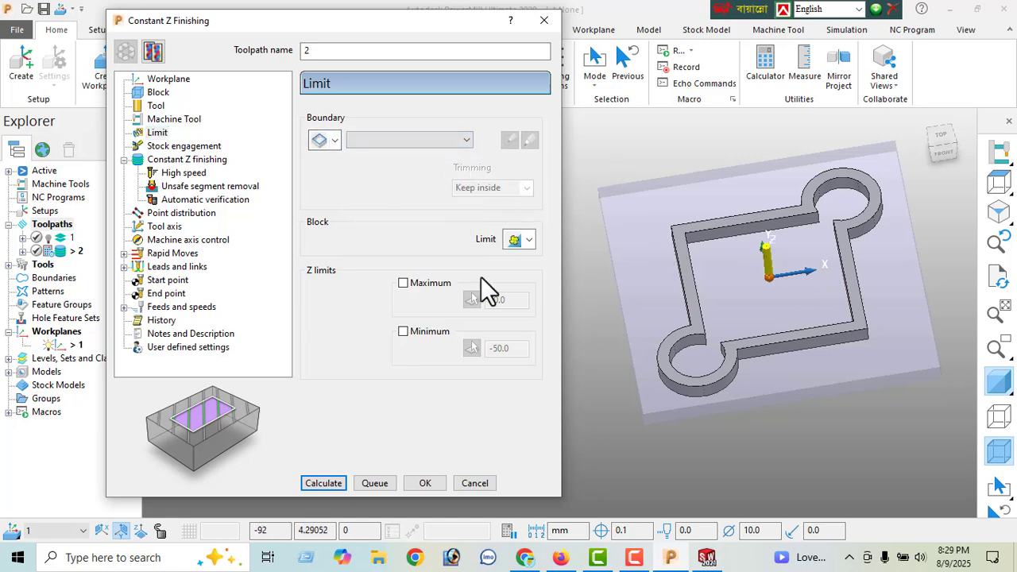
- Enable Spiral for the Constant Z finishing toolpath and set its additional stock to 0
{"action": "left_click", "coordinate": [188, 160]}
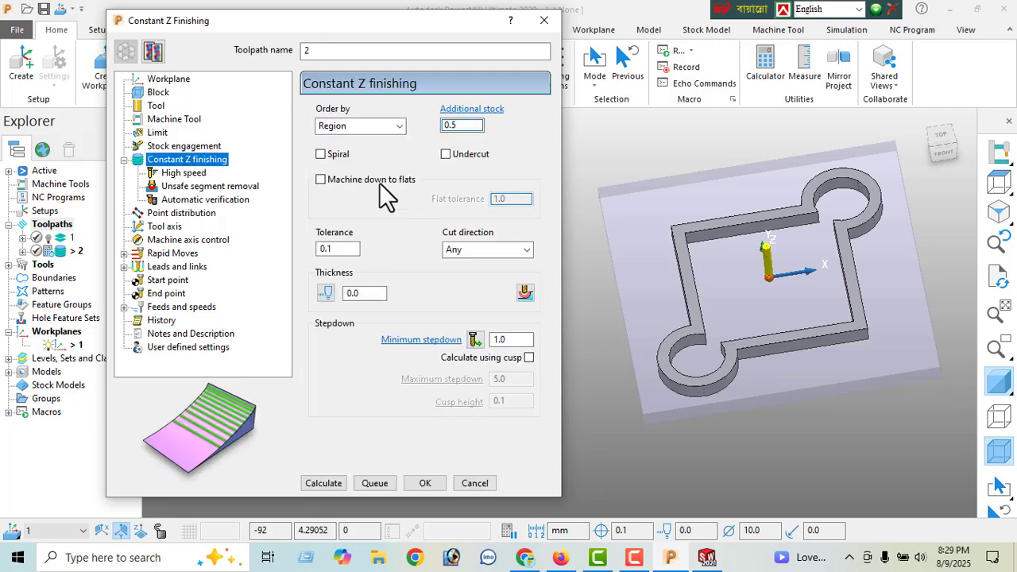
{"action": "left_click", "coordinate": [321, 155]}
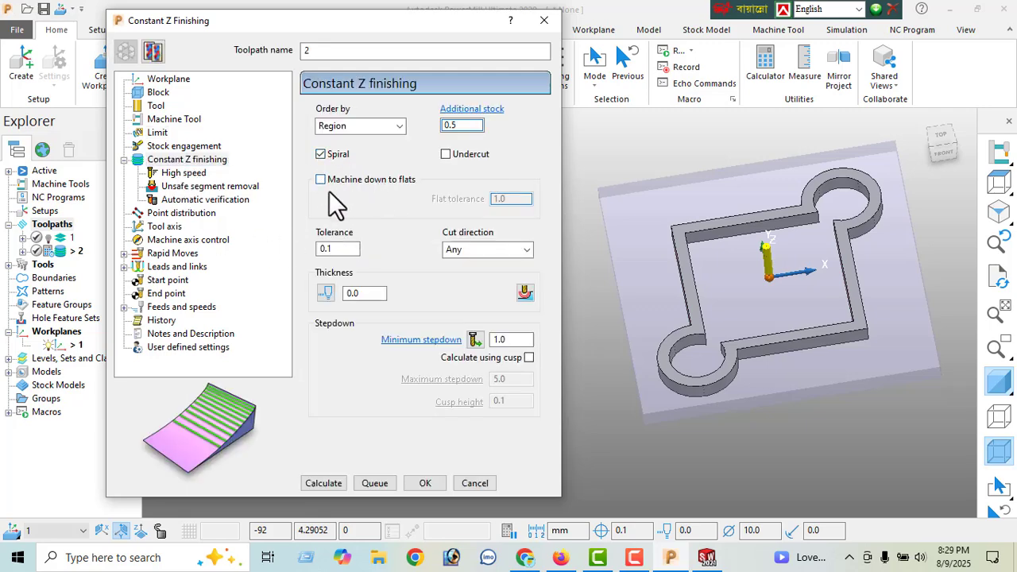
{"action": "double_click", "coordinate": [461, 125]}
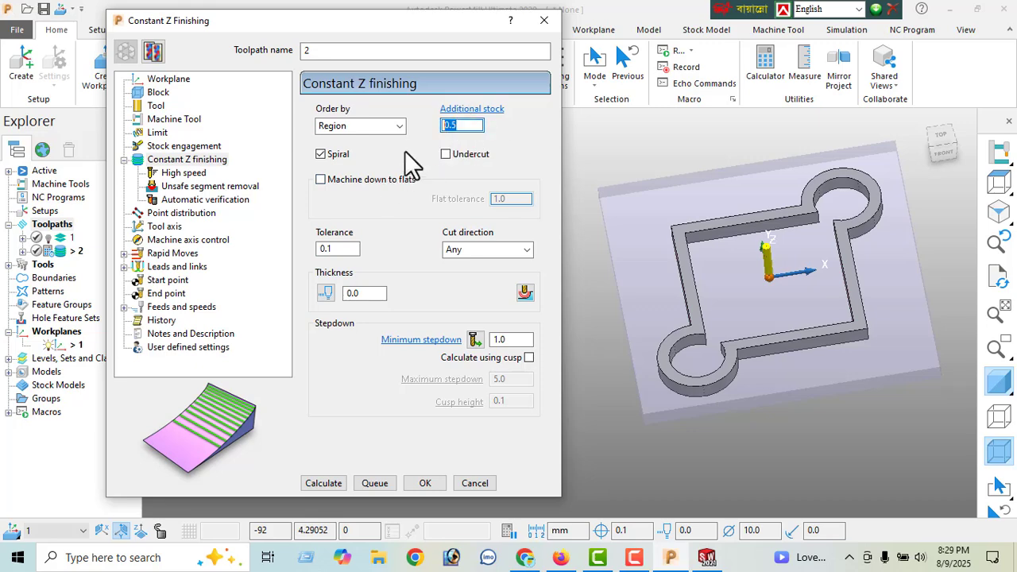
{"action": "key", "text": "Return"}
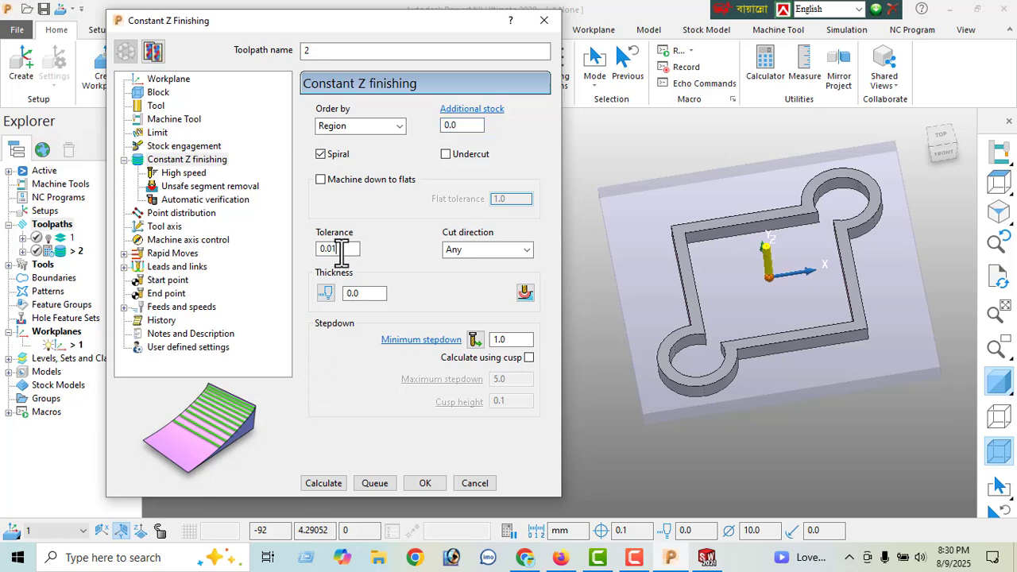
- Set the finishing tolerance to 0.01 and keep a single thickness value rather than separate radial and axial ones
{"action": "left_click", "coordinate": [342, 250]}
{"action": "left_click", "coordinate": [326, 294]}
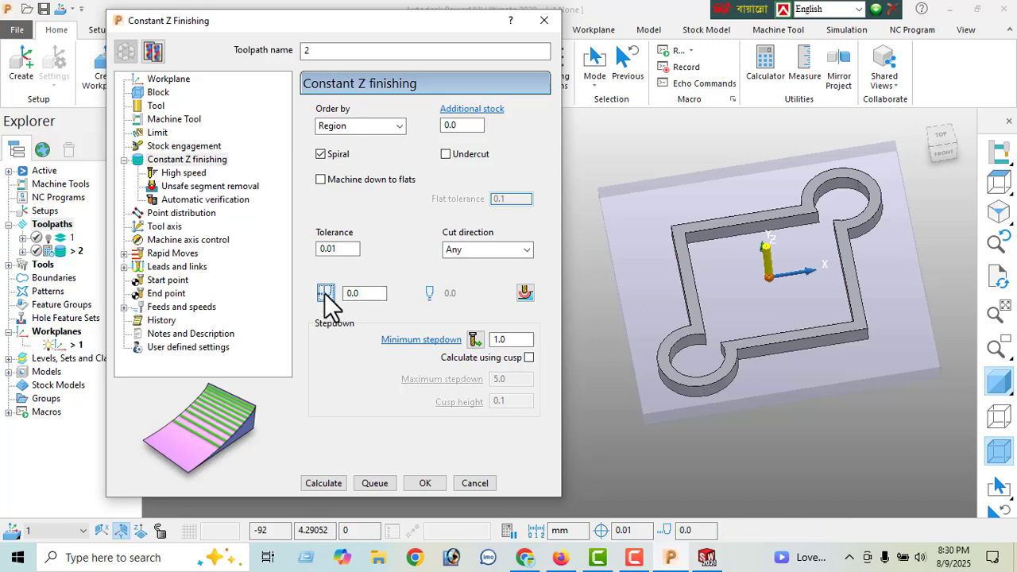
{"action": "left_click", "coordinate": [325, 290]}
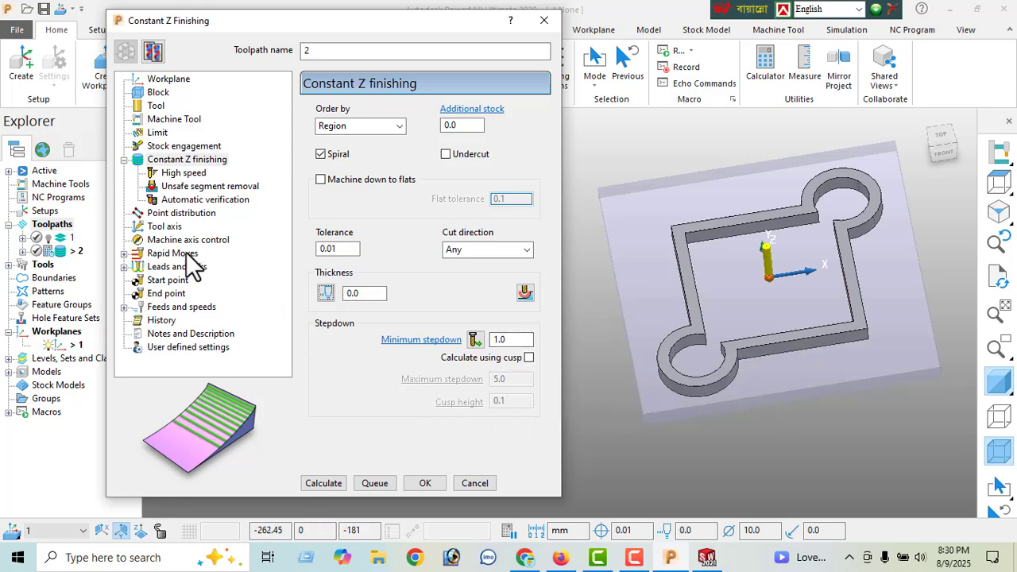
- Calculate the rapid and plunge heights for the finishing toolpath and set the lead-in's first choice to Ramp
{"action": "left_click", "coordinate": [171, 253]}
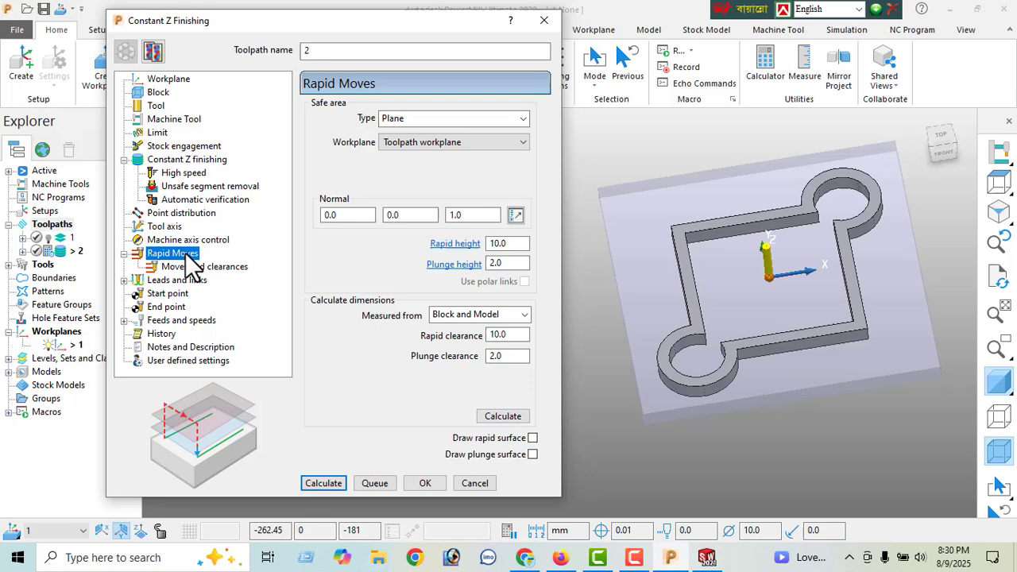
{"action": "left_click", "coordinate": [506, 418]}
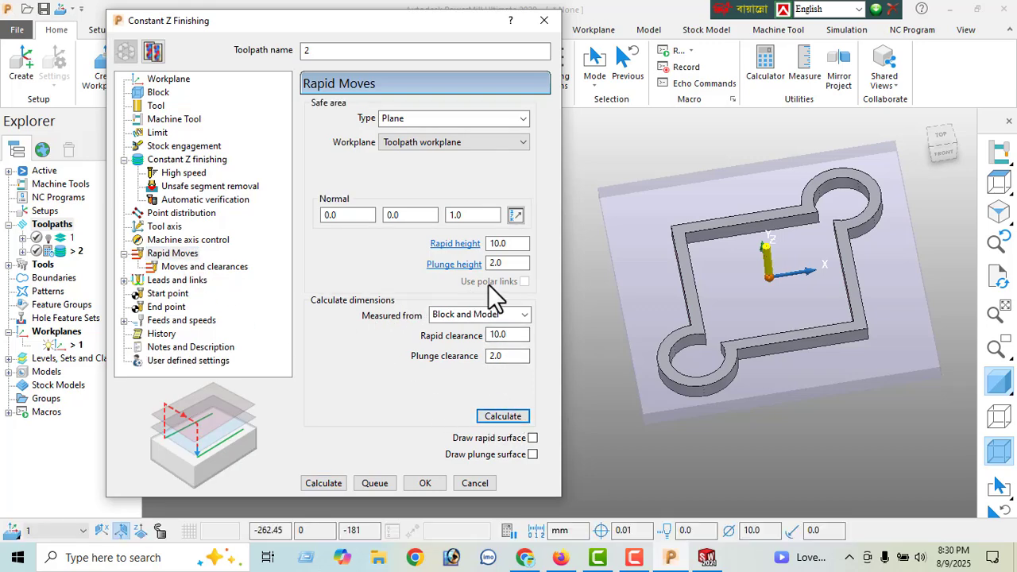
{"action": "left_click", "coordinate": [173, 282]}
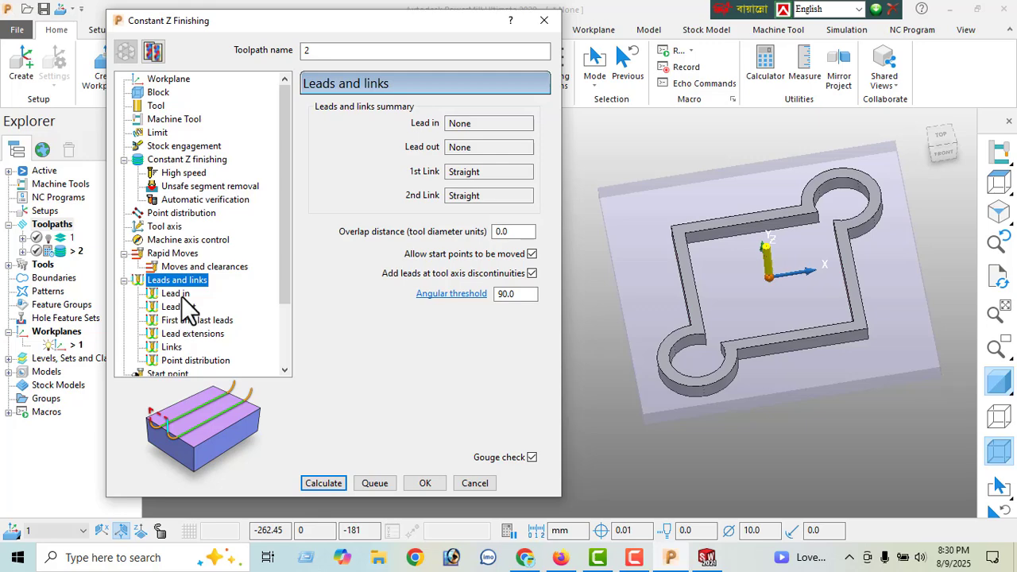
{"action": "left_click", "coordinate": [179, 294]}
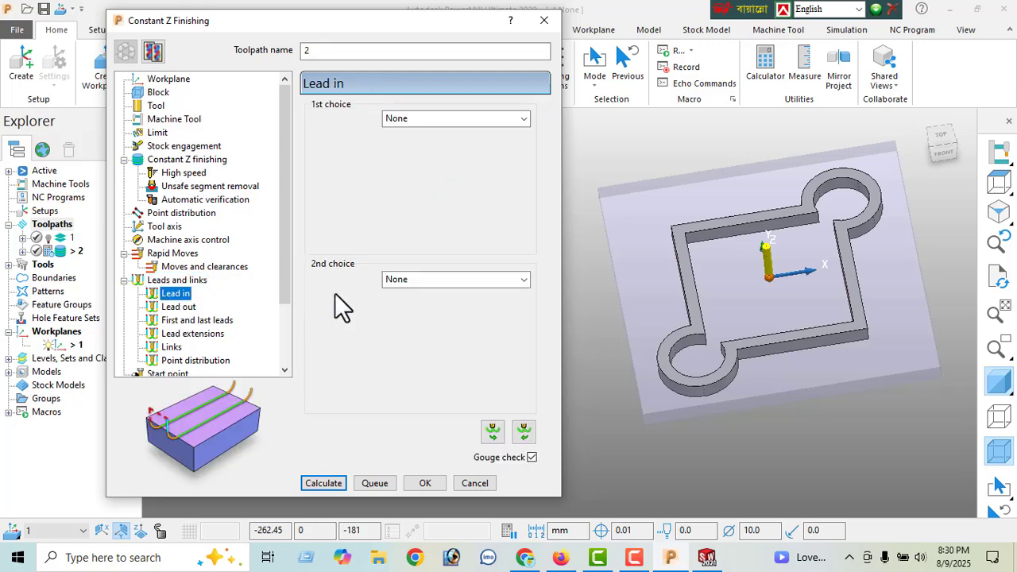
{"action": "left_click", "coordinate": [180, 306]}
{"action": "left_click", "coordinate": [178, 294]}
{"action": "left_click", "coordinate": [429, 123]}
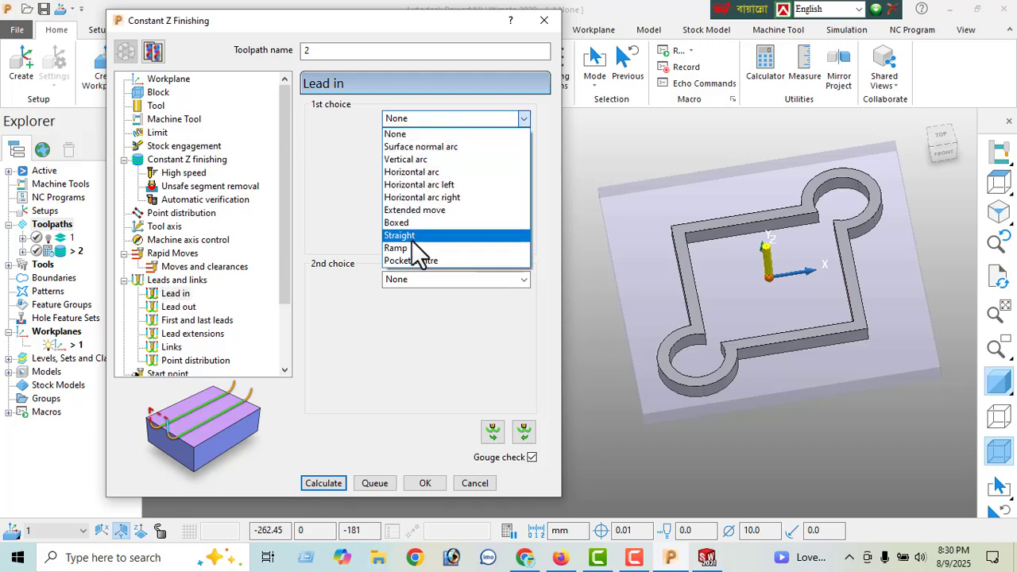
{"action": "left_click", "coordinate": [412, 244]}
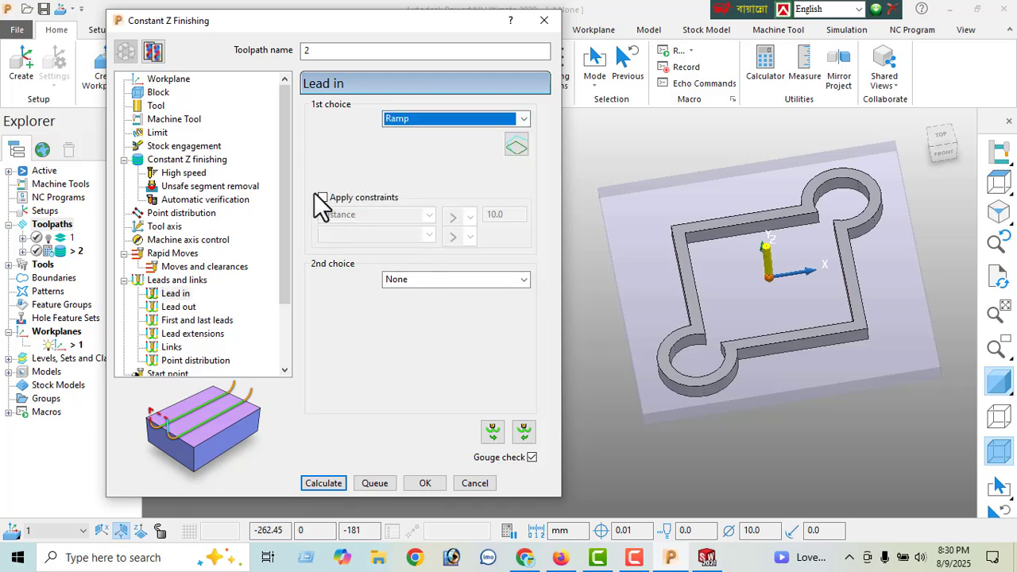
- Apply a distance constraint of 2 to the ramp lead-in, keeping Ramp as the first choice
{"action": "left_click", "coordinate": [322, 198]}
{"action": "double_click", "coordinate": [509, 216]}
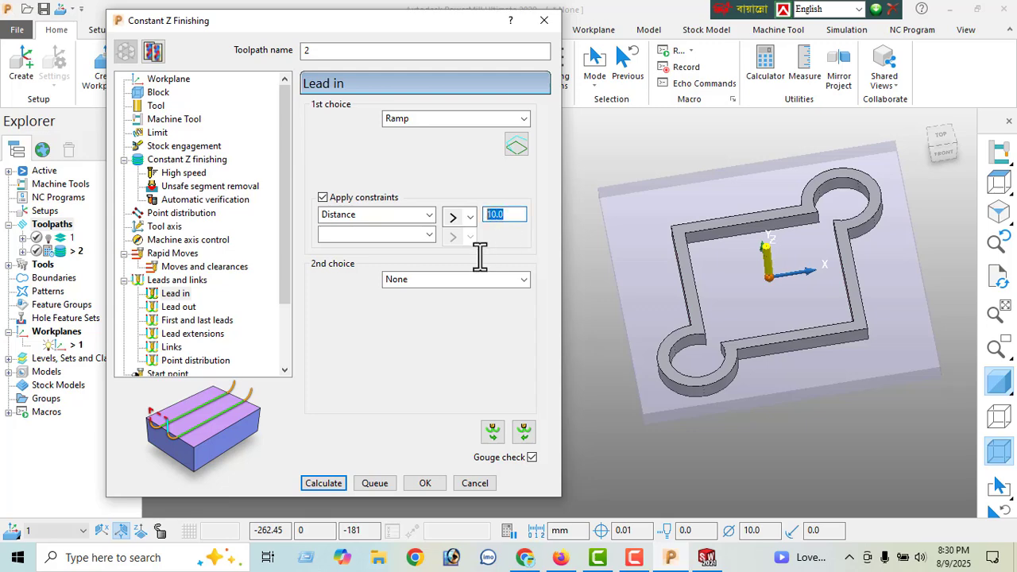
{"action": "type", "text": "2"}
{"action": "key", "text": "Return"}
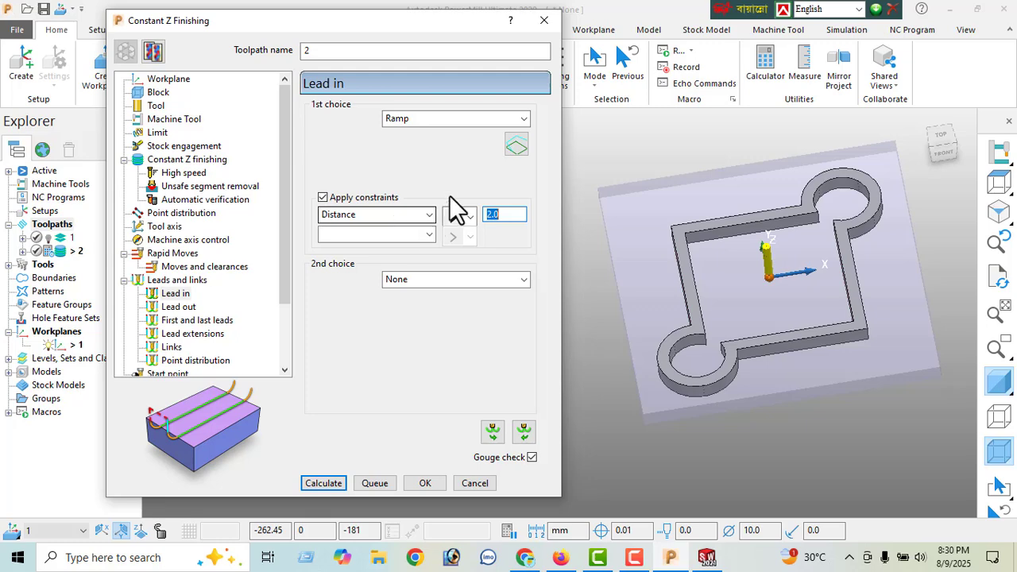
{"action": "left_click", "coordinate": [423, 121]}
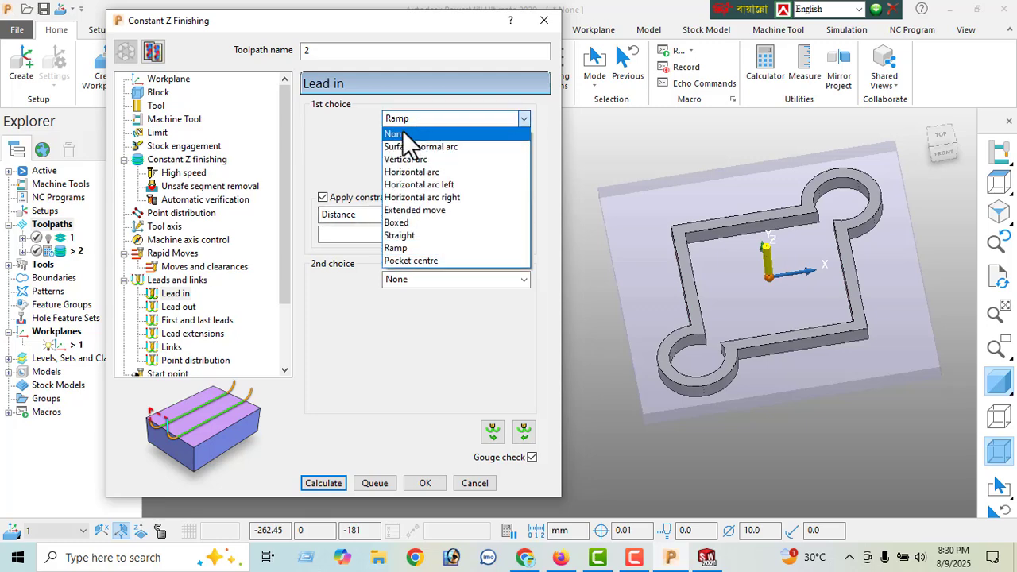
{"action": "left_click", "coordinate": [409, 248]}
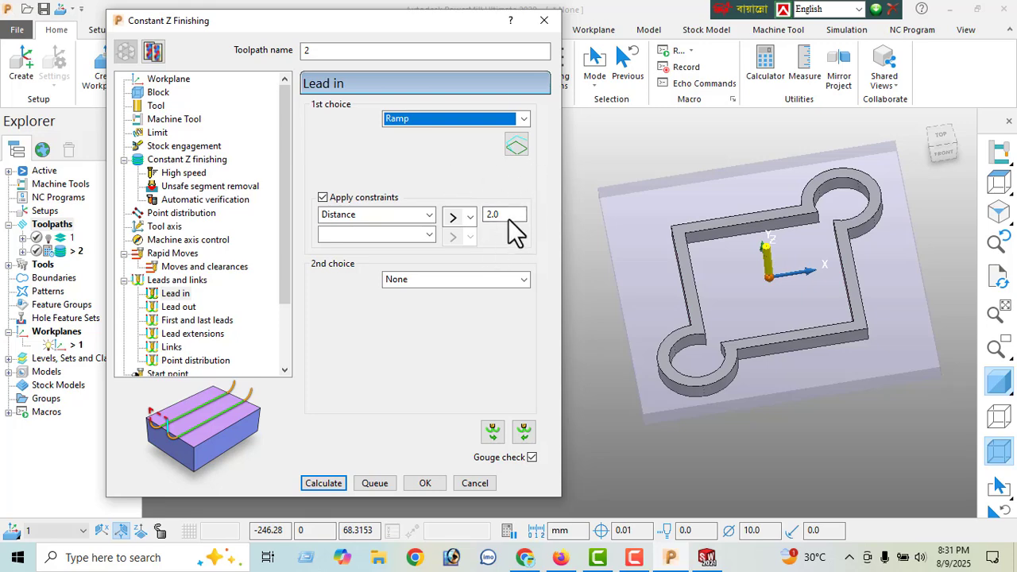
- Set the finishing toolpath's spindle speed to 3000 rpm and calculate the toolpath, leaving lead-out and links at their defaults
{"action": "left_click", "coordinate": [187, 307]}
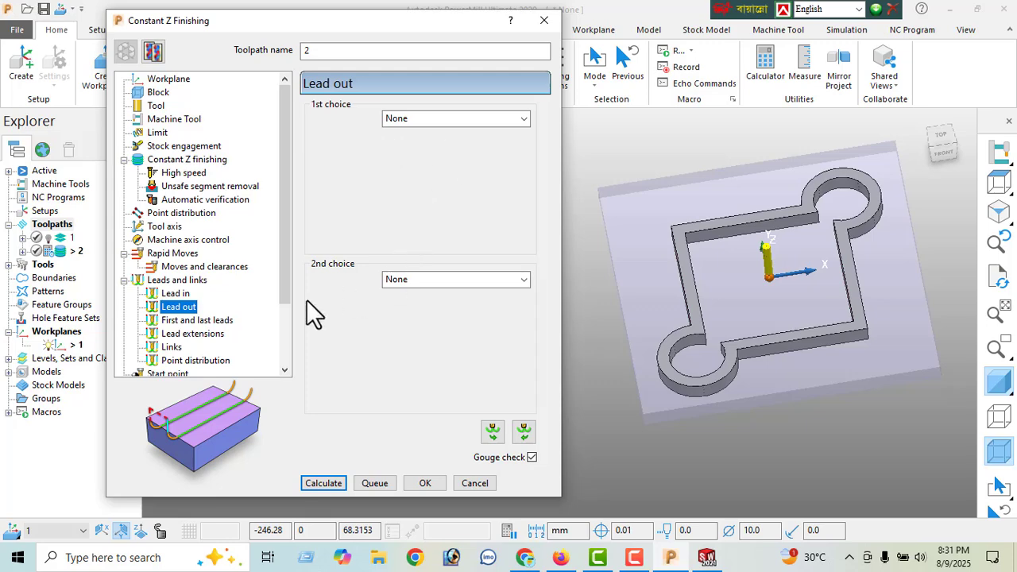
{"action": "left_click", "coordinate": [171, 347]}
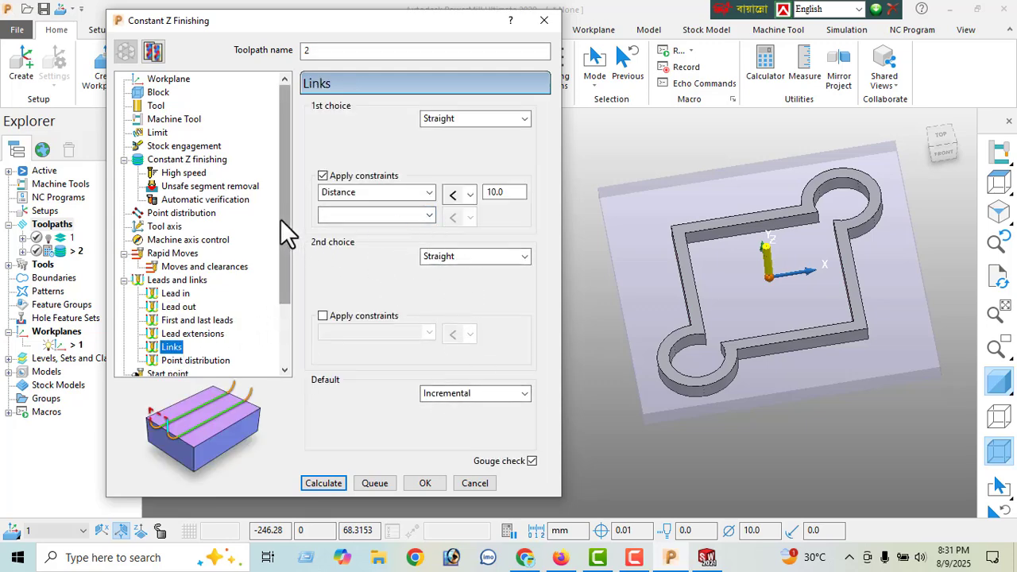
{"action": "left_click_drag", "start_coordinate": [281, 220], "coordinate": [294, 290]}
{"action": "left_click", "coordinate": [208, 322]}
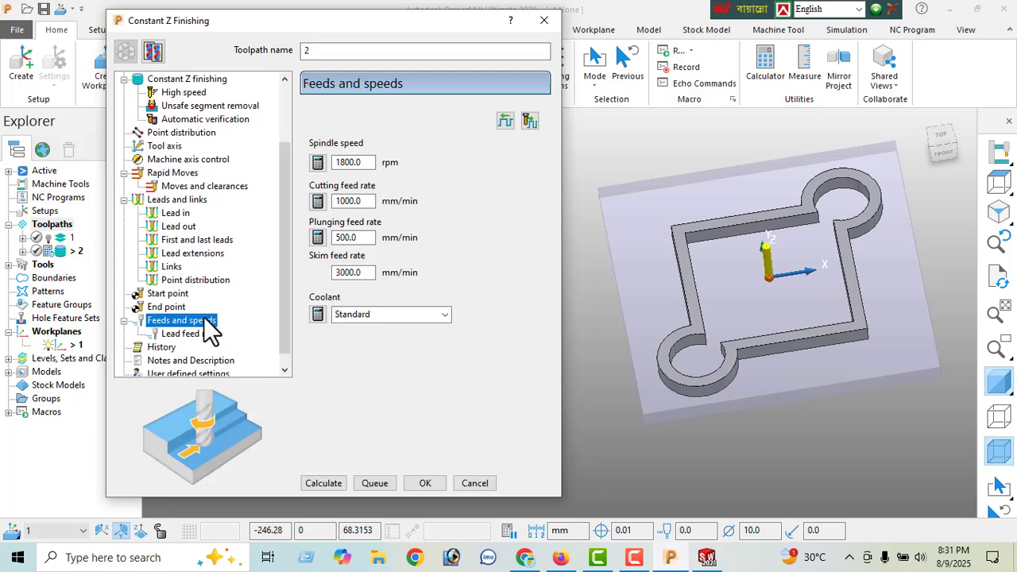
{"action": "double_click", "coordinate": [370, 163]}
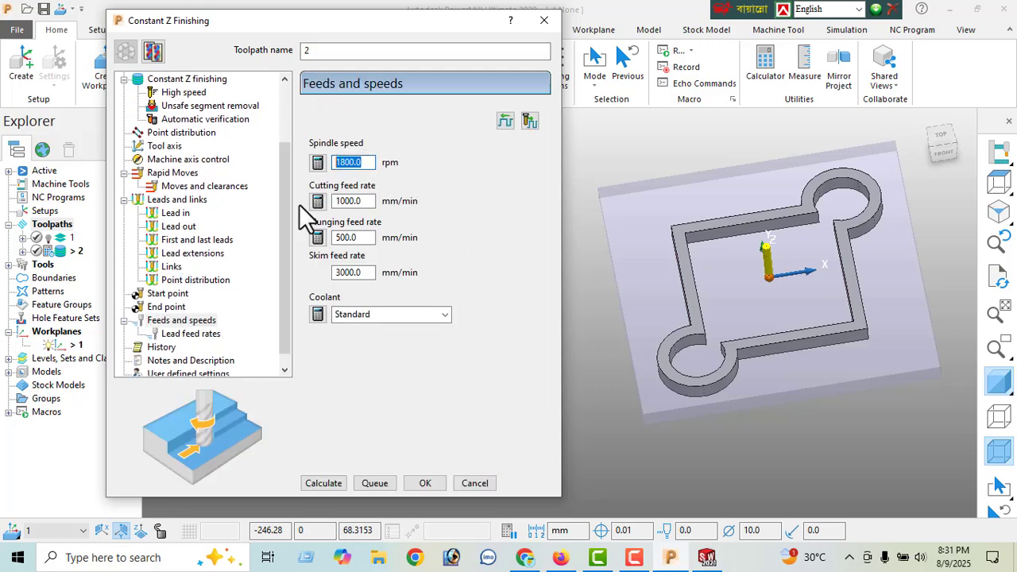
{"action": "type", "text": "300"}
{"action": "key", "text": "Return"}
{"action": "type", "text": "3000"}
{"action": "key", "text": "Return"}
{"action": "left_click", "coordinate": [326, 487]}
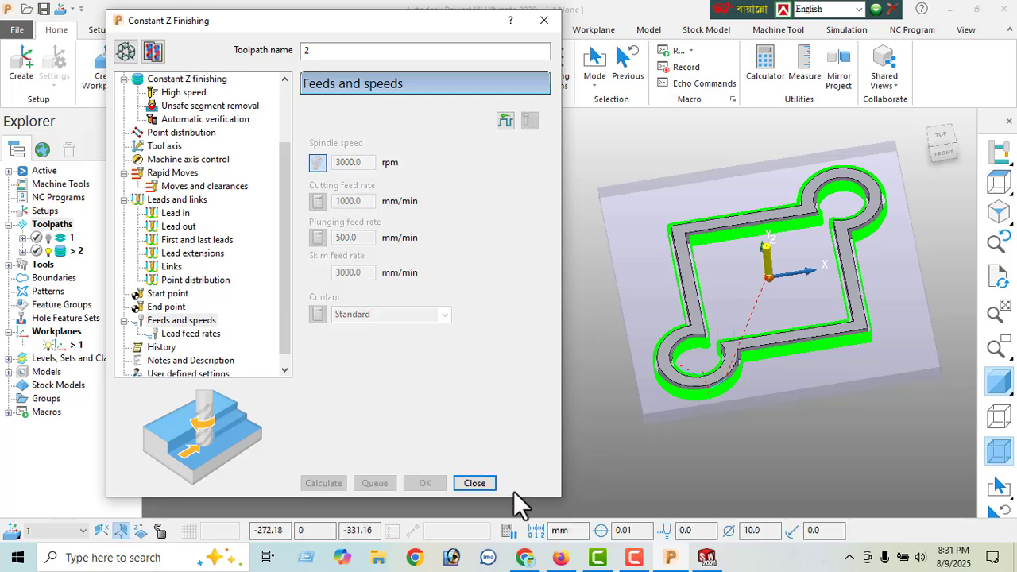
{"action": "left_click", "coordinate": [474, 484]}
- Turn off the model's shading and inspect the Constant Z finishing toolpath from several angles
{"action": "scroll", "coordinate": [848, 260], "scroll_direction": "up", "scroll_amount": 2}
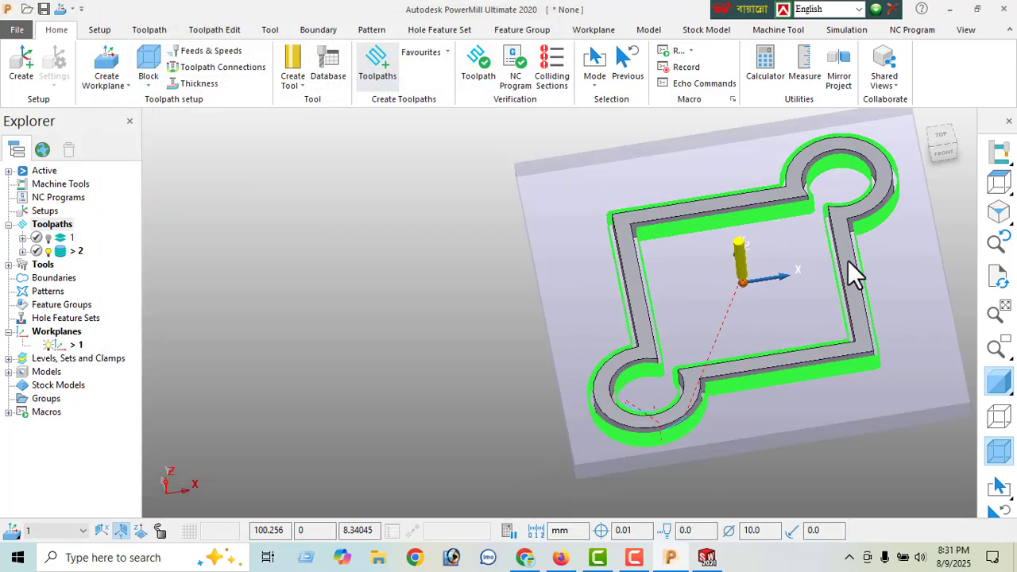
{"action": "middle_click_drag", "start_coordinate": [836, 261], "coordinate": [631, 280], "text": "shift"}
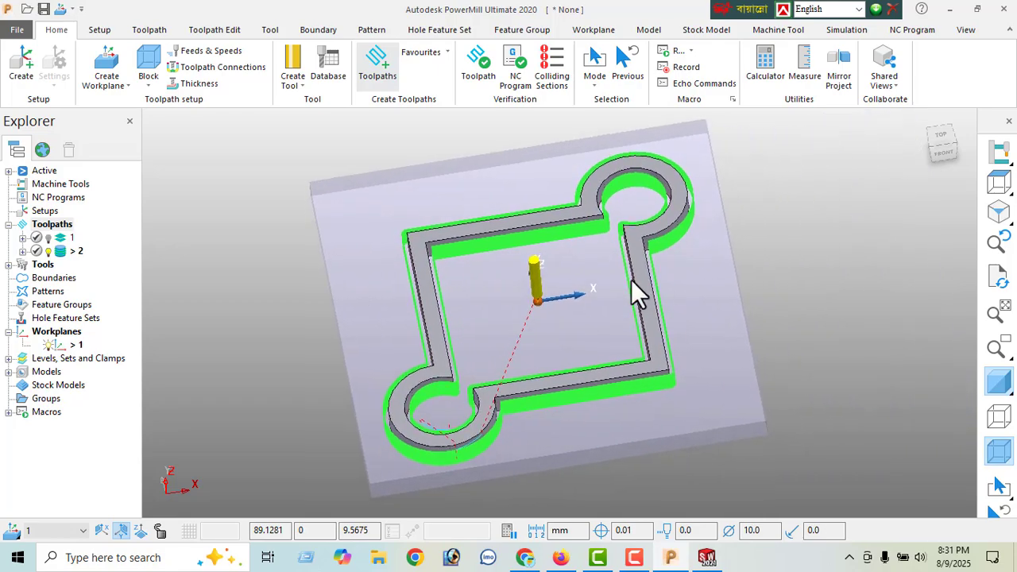
{"action": "left_click", "coordinate": [999, 383]}
{"action": "mouse_move", "coordinate": [531, 384]}
{"action": "middle_mouse_down"}
{"action": "mouse_move", "coordinate": [524, 197]}
{"action": "mouse_move", "coordinate": [604, 143]}
{"action": "mouse_move", "coordinate": [607, 302]}
{"action": "mouse_move", "coordinate": [643, 249]}
{"action": "mouse_move", "coordinate": [650, 182]}
{"action": "middle_mouse_up"}
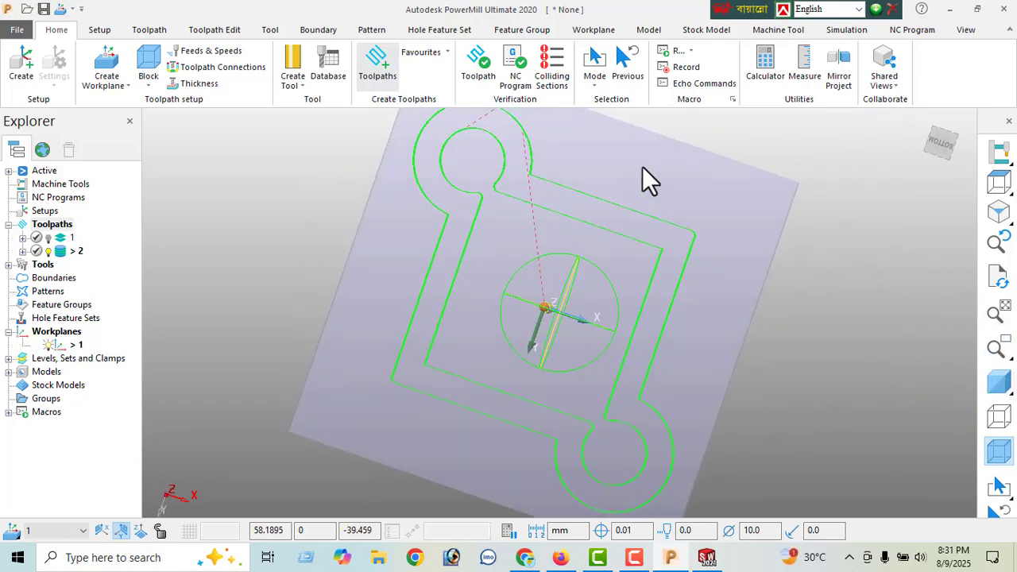
{"action": "middle_click_drag", "start_coordinate": [596, 253], "coordinate": [513, 360]}
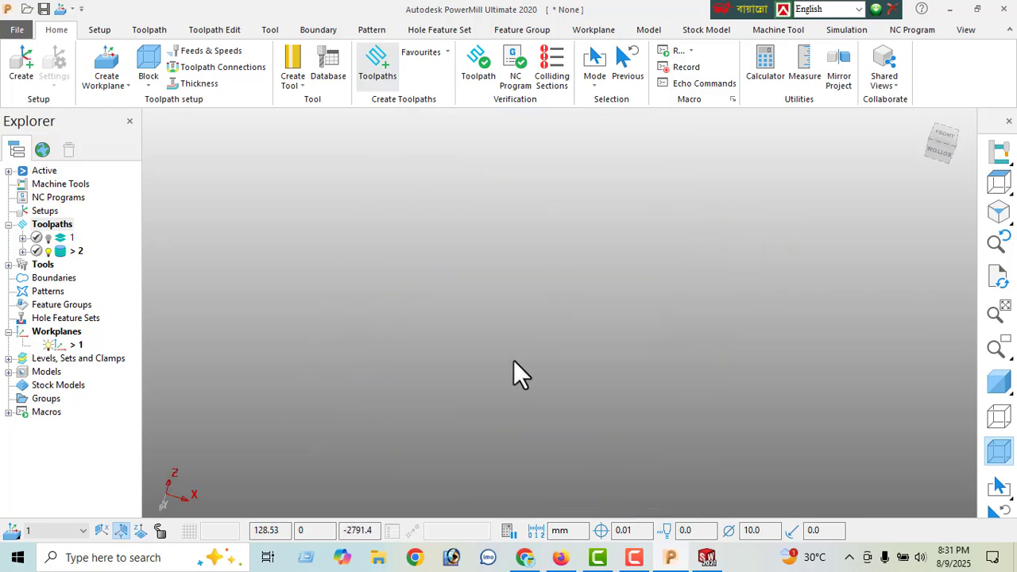
{"action": "left_click", "coordinate": [999, 229]}
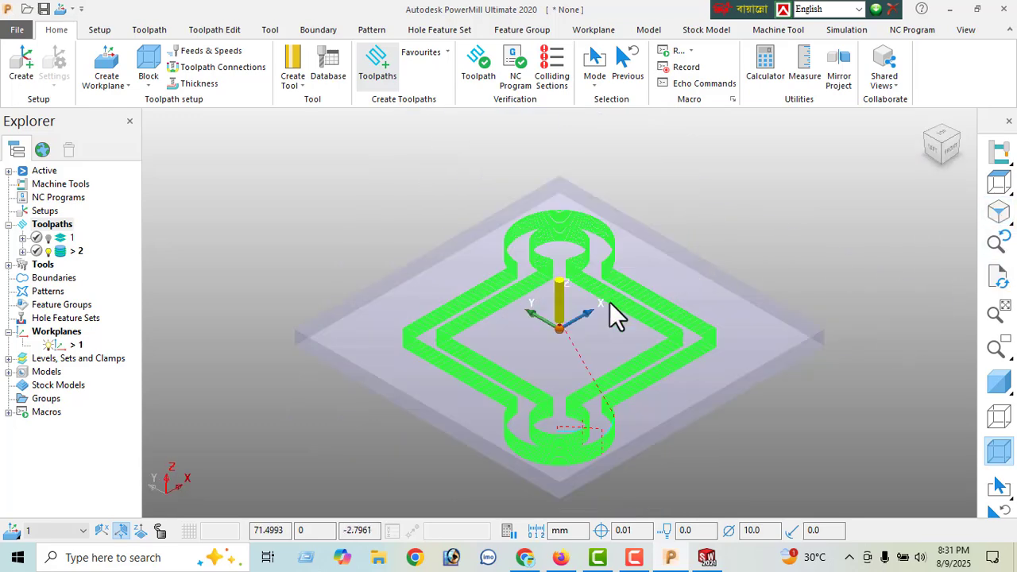
{"action": "middle_click_drag", "start_coordinate": [609, 302], "coordinate": [657, 357]}
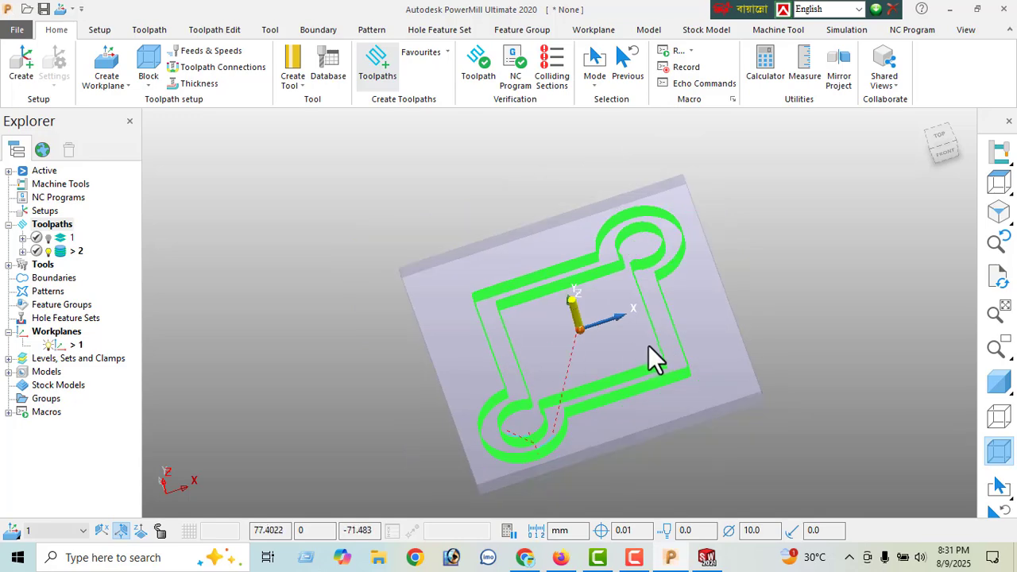
- Activate roughing toolpath 1 to display its moves on the block
{"action": "right_click", "coordinate": [69, 237]}
{"action": "left_click", "coordinate": [112, 53]}
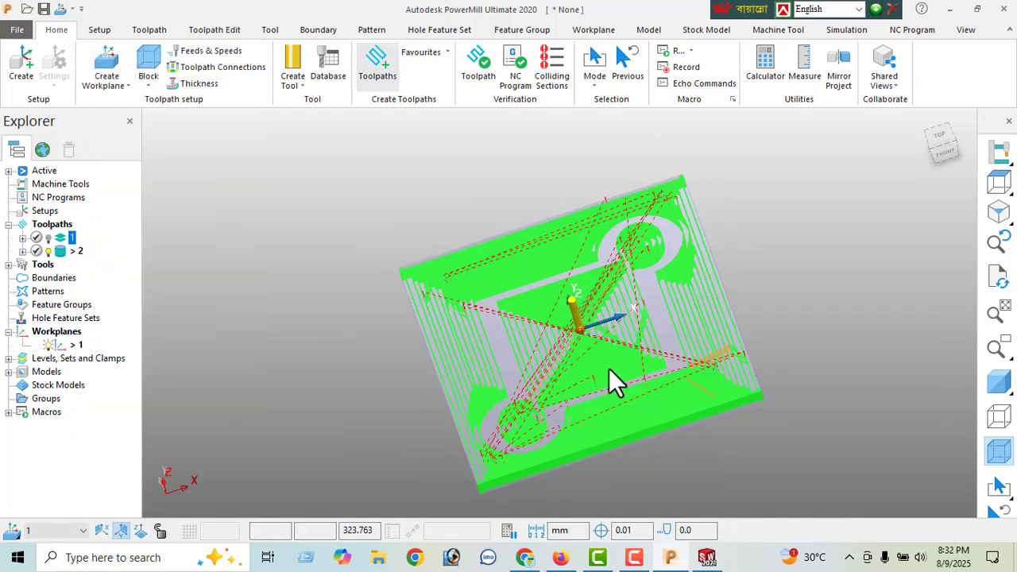
{"action": "middle_click_drag", "start_coordinate": [592, 320], "coordinate": [496, 342]}
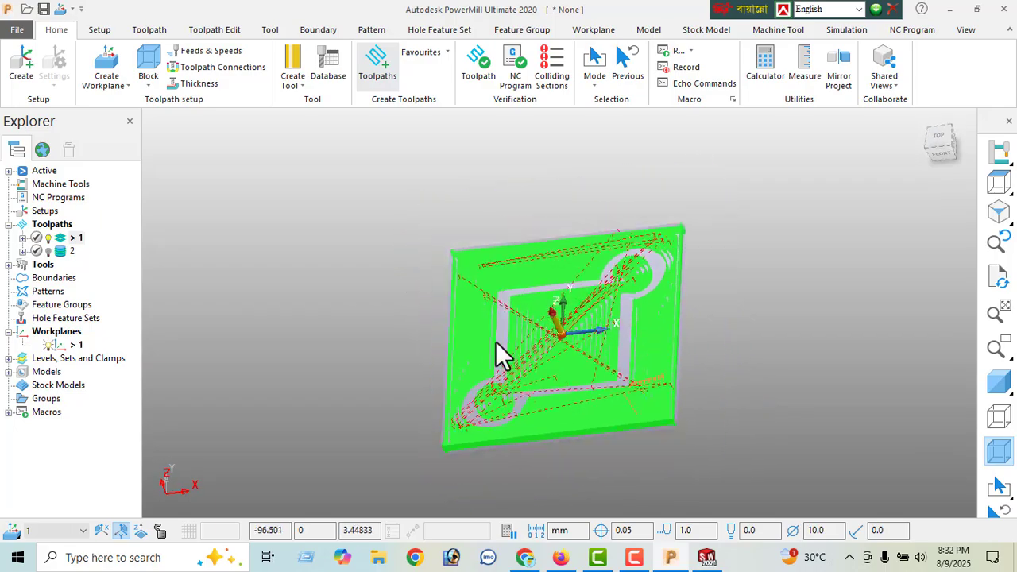
- Examine the total machining time and number of lifts in the statistics of roughing toolpath 1
{"action": "right_click", "coordinate": [76, 237]}
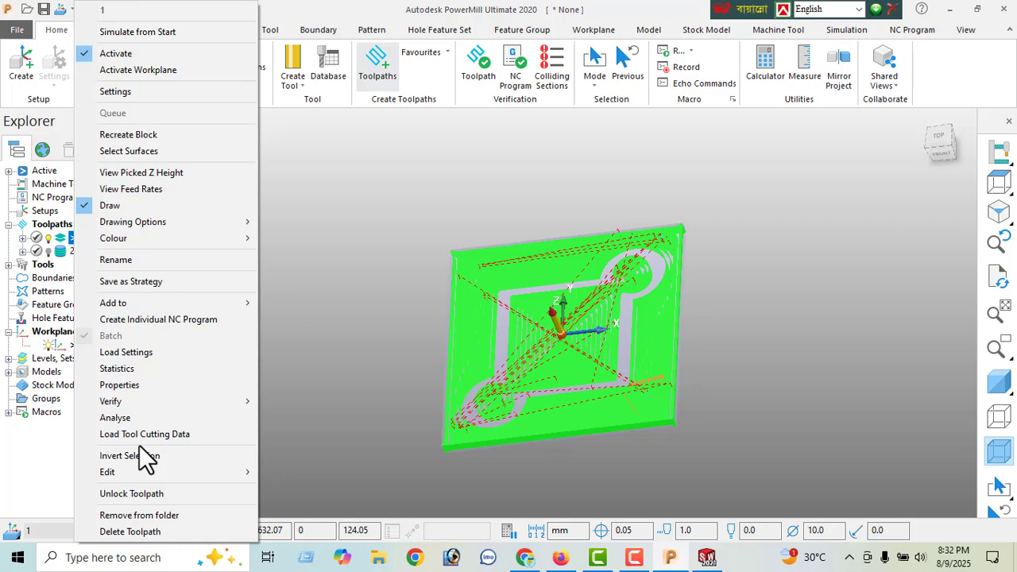
{"action": "left_click", "coordinate": [127, 369]}
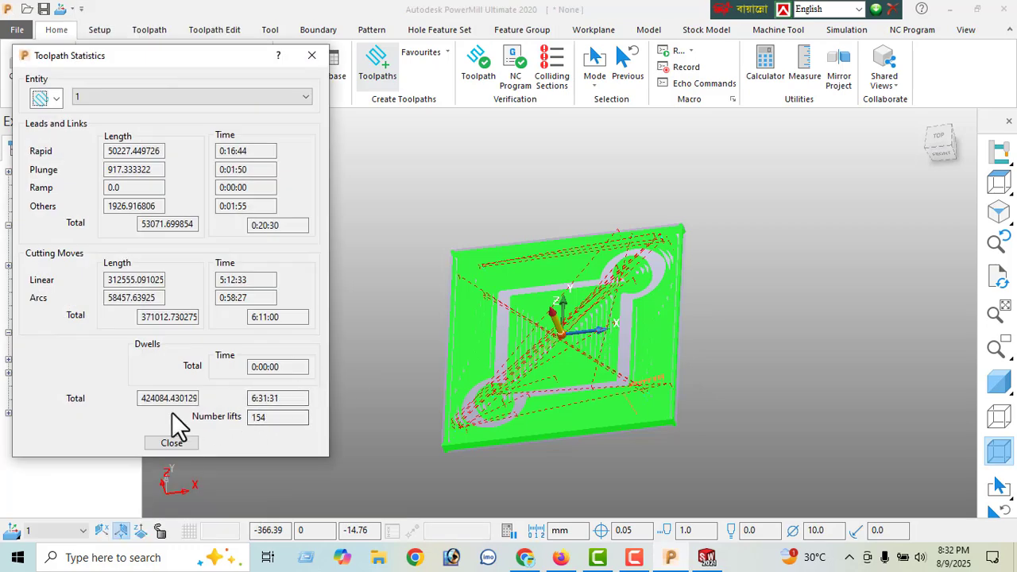
{"action": "left_click_drag", "start_coordinate": [275, 417], "coordinate": [249, 426]}
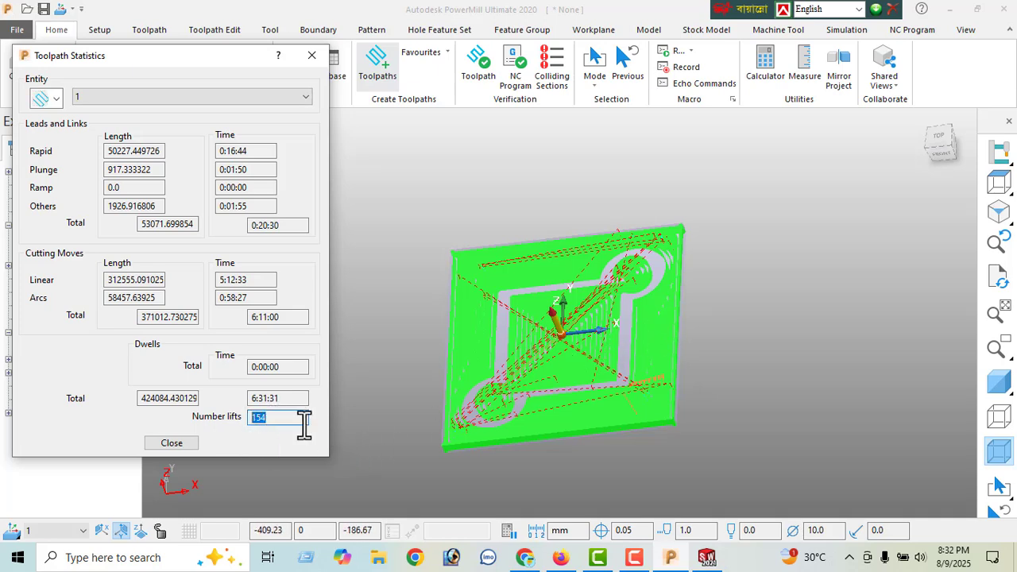
{"action": "left_click_drag", "start_coordinate": [288, 400], "coordinate": [217, 416]}
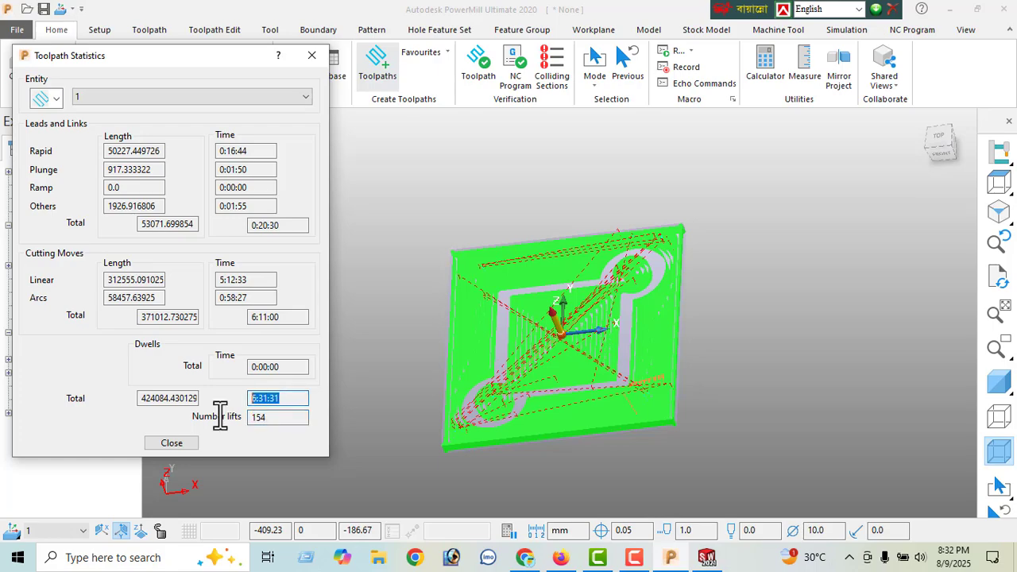
{"action": "middle_click_drag", "start_coordinate": [477, 420], "coordinate": [669, 362]}
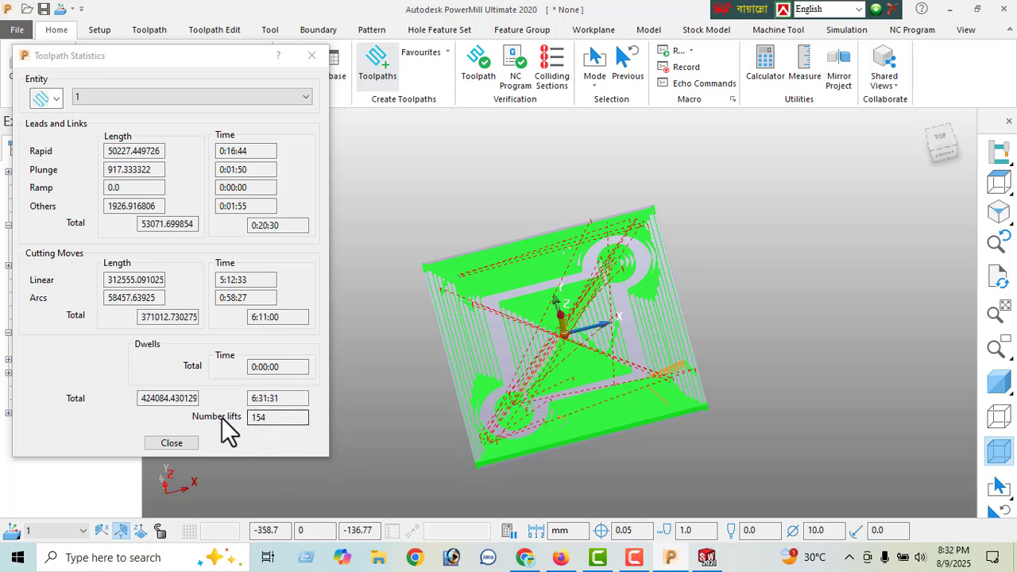
{"action": "double_click", "coordinate": [284, 398]}
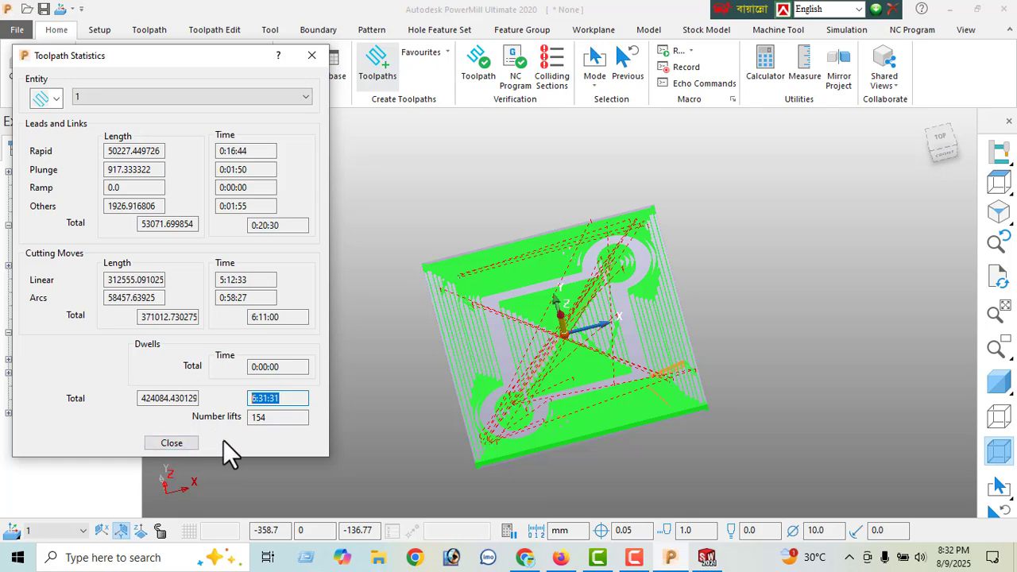
{"action": "double_click", "coordinate": [265, 418]}
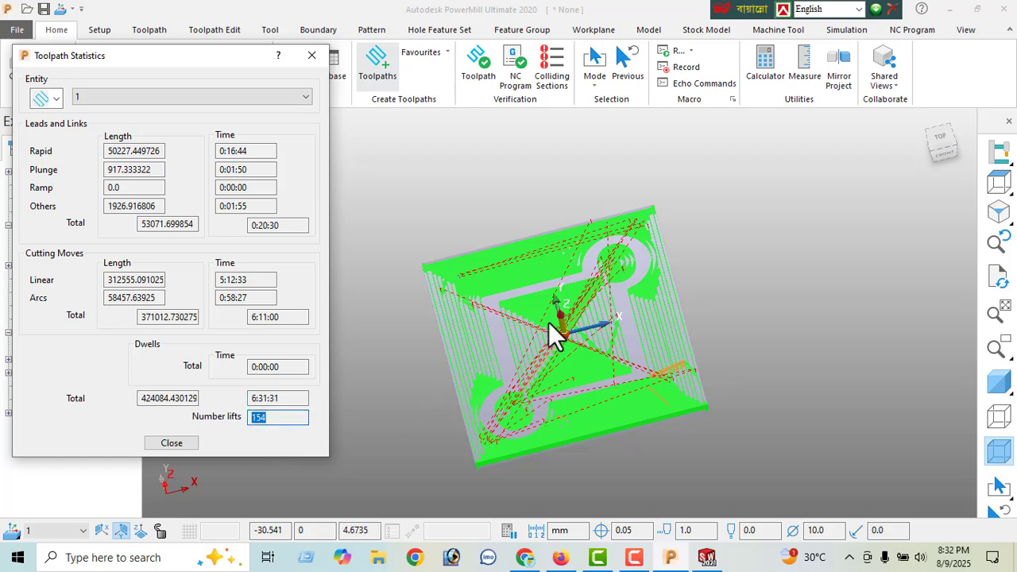
{"action": "left_click", "coordinate": [584, 319]}
{"action": "middle_click_drag", "start_coordinate": [584, 318], "coordinate": [581, 299]}
{"action": "scroll", "coordinate": [574, 353], "scroll_direction": "up", "scroll_amount": 3}
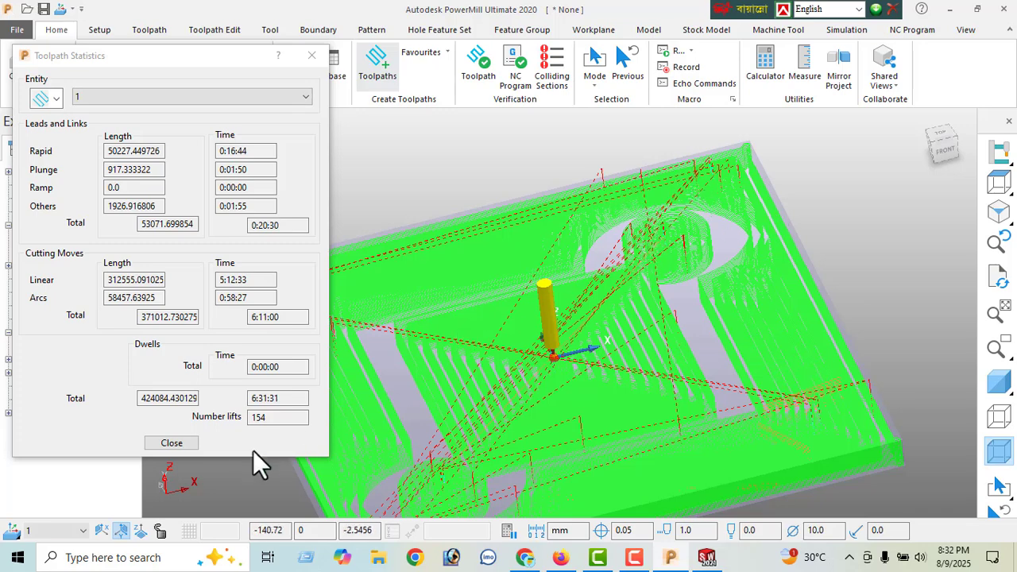
{"action": "left_click", "coordinate": [172, 444]}
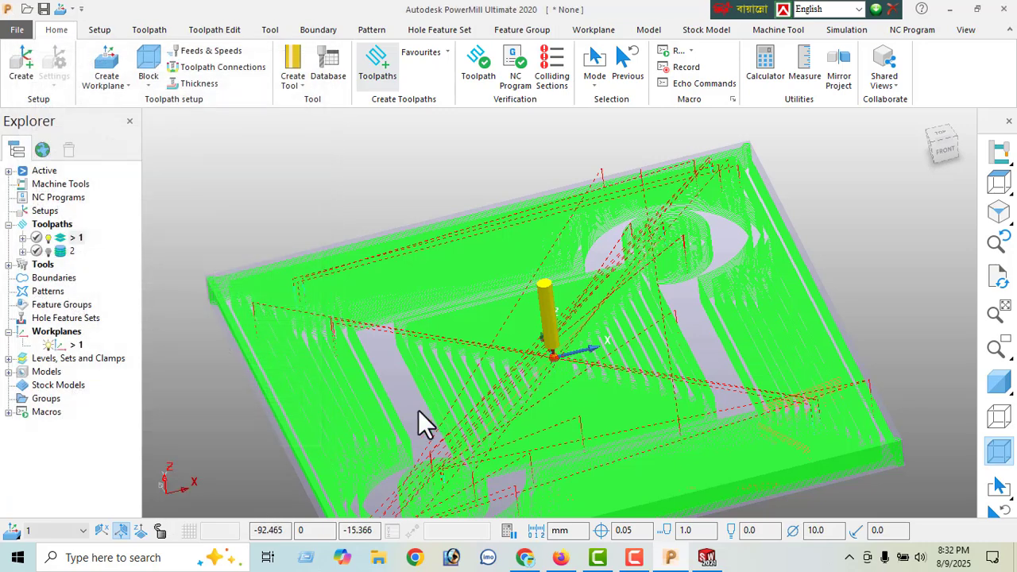
- Review the coordinate limits and move counts in the properties of toolpath 1, then return to an isometric view
{"action": "right_click", "coordinate": [75, 238]}
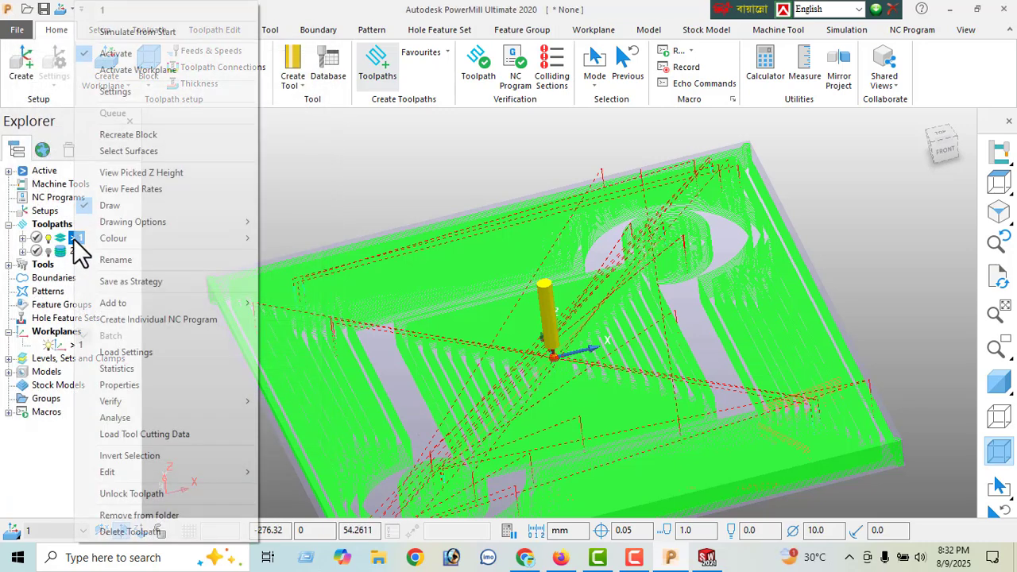
{"action": "left_click", "coordinate": [125, 386]}
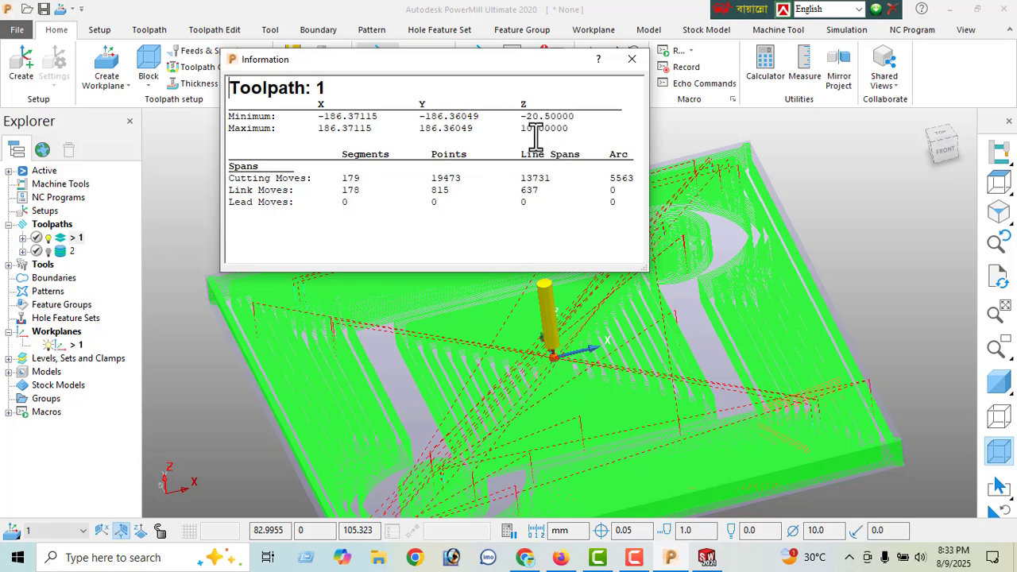
{"action": "left_click", "coordinate": [632, 59]}
{"action": "left_click", "coordinate": [999, 213]}
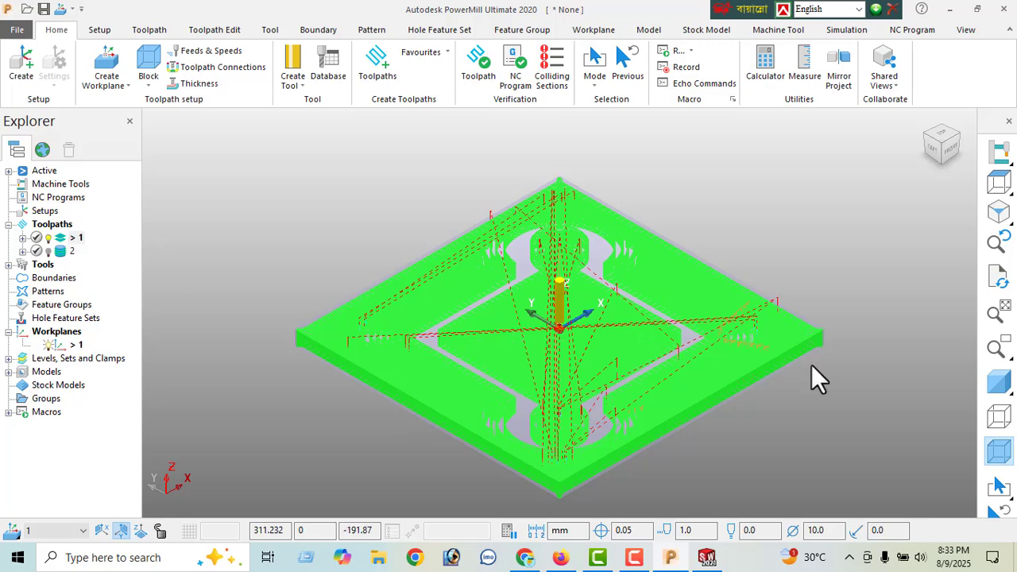
- Shade the model and switch on the ViewMill simulation in fixed direction mode
{"action": "left_click", "coordinate": [999, 383]}
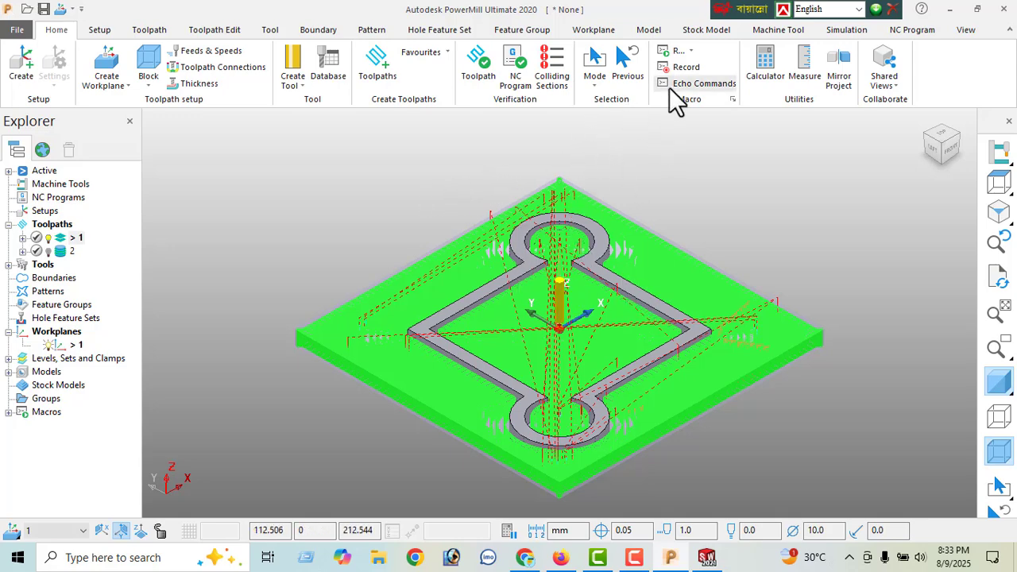
{"action": "left_click", "coordinate": [847, 30]}
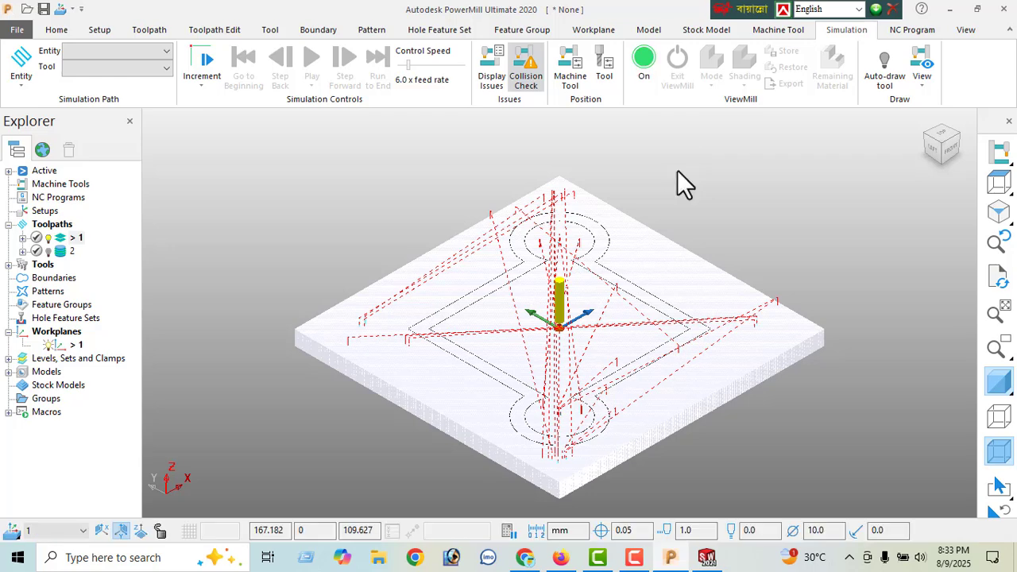
{"action": "left_click", "coordinate": [709, 83]}
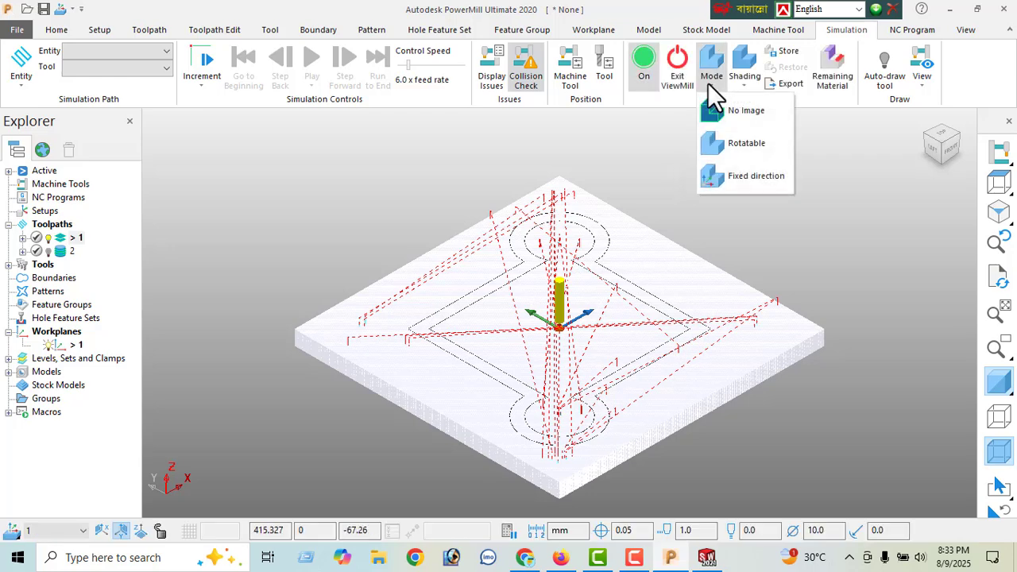
{"action": "left_click", "coordinate": [748, 179]}
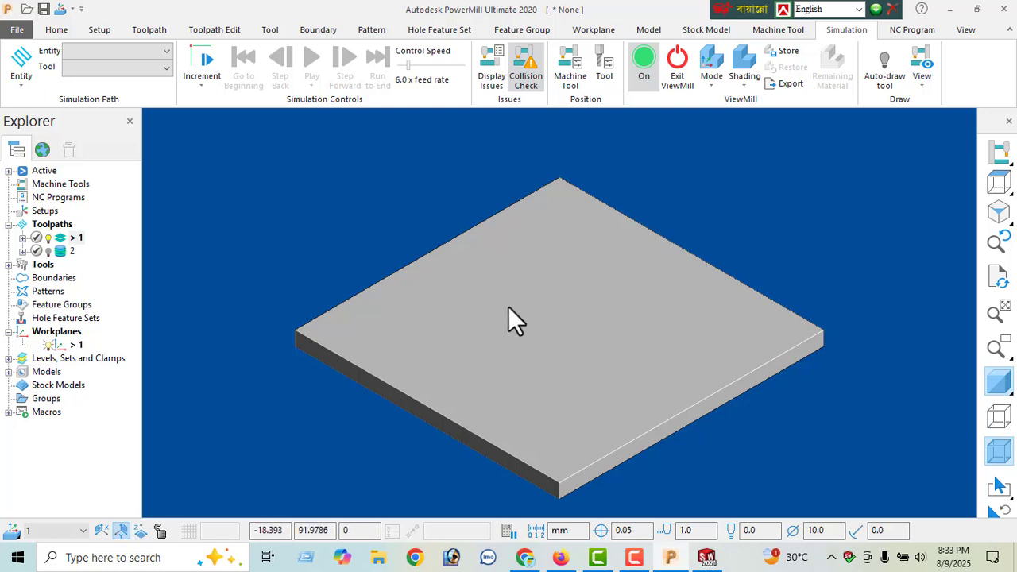
- Simulate material removal for roughing toolpath 1 with the 10 EM tool, with the control speed set to as fast as possible
{"action": "left_click", "coordinate": [101, 50]}
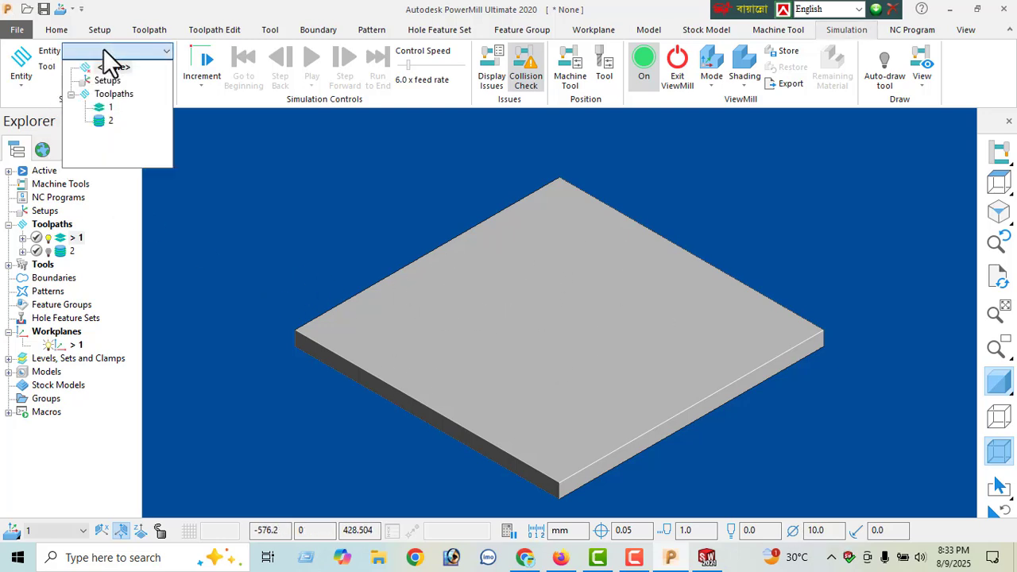
{"action": "left_click", "coordinate": [101, 110]}
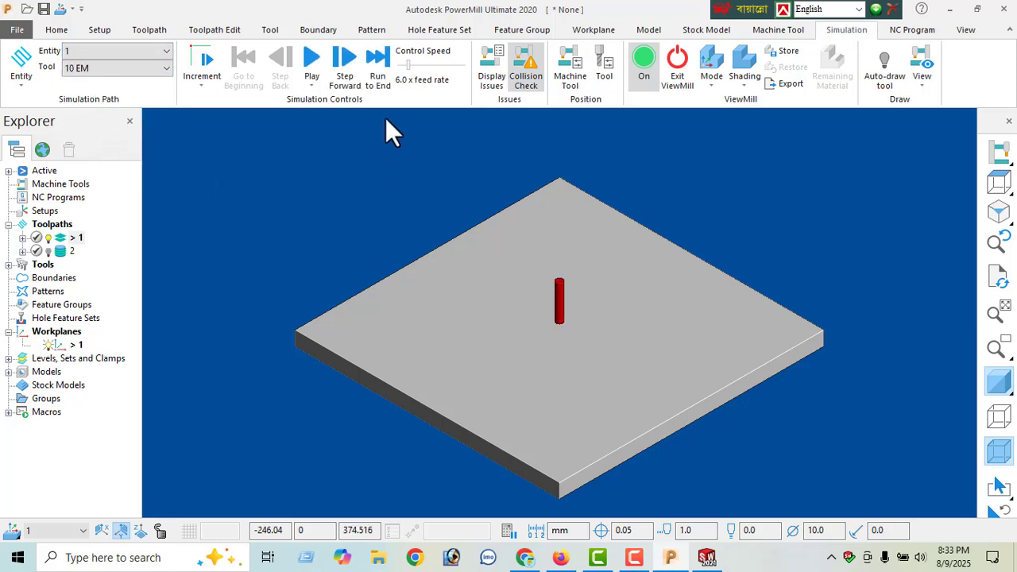
{"action": "left_click_drag", "start_coordinate": [409, 66], "coordinate": [465, 68]}
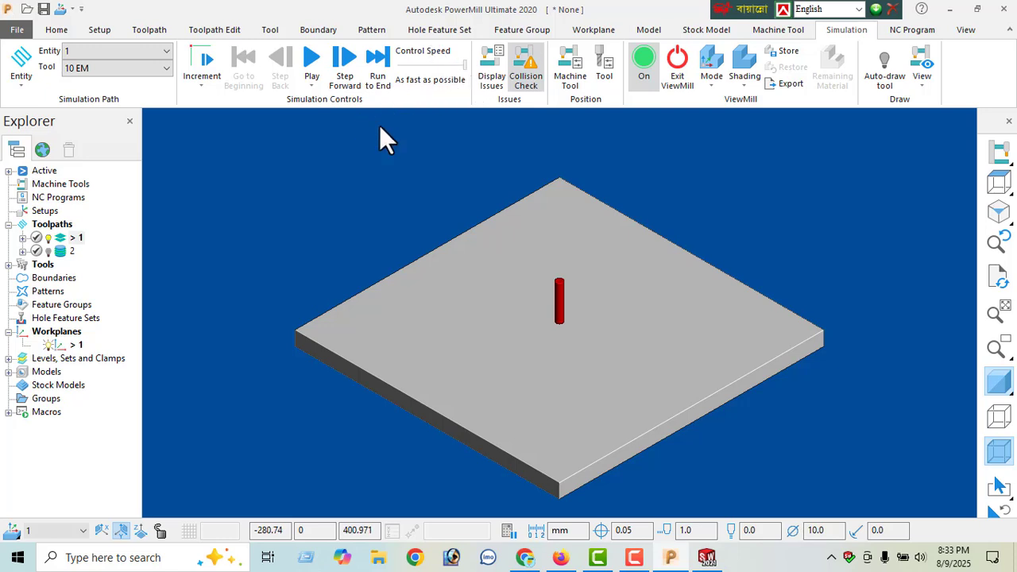
{"action": "left_click", "coordinate": [154, 70]}
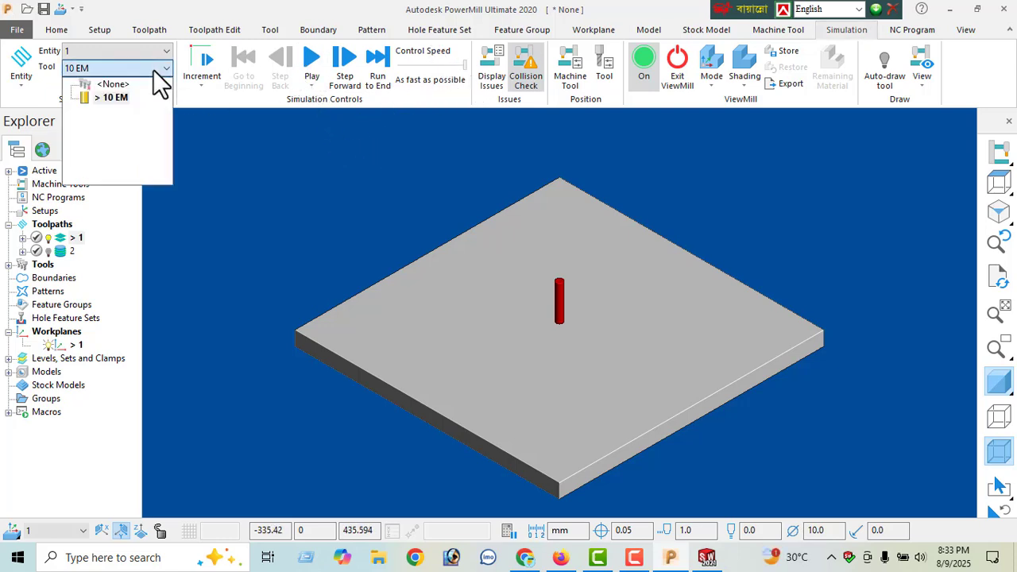
{"action": "left_click", "coordinate": [111, 98]}
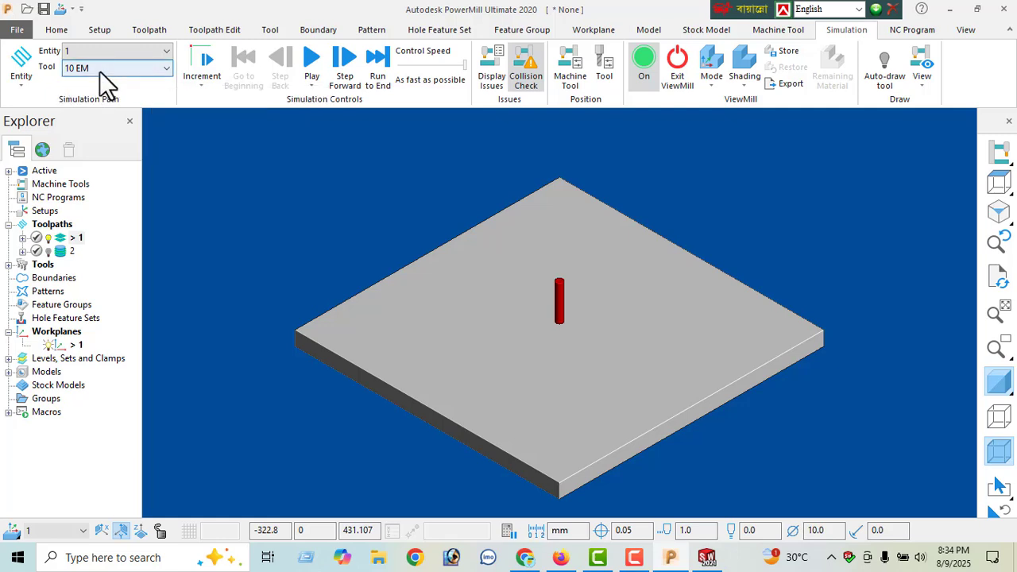
{"action": "left_click", "coordinate": [124, 70]}
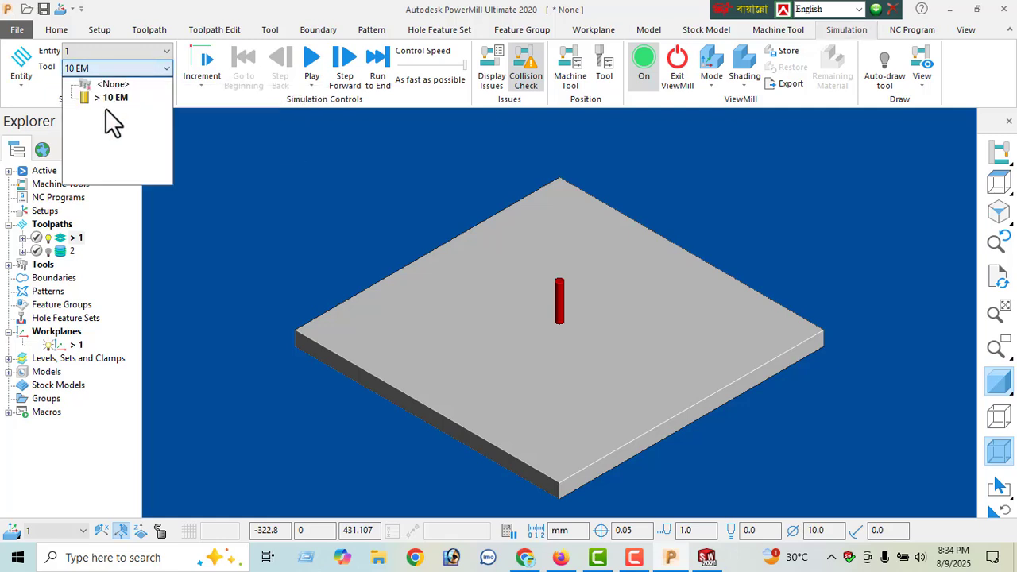
{"action": "left_click", "coordinate": [129, 71]}
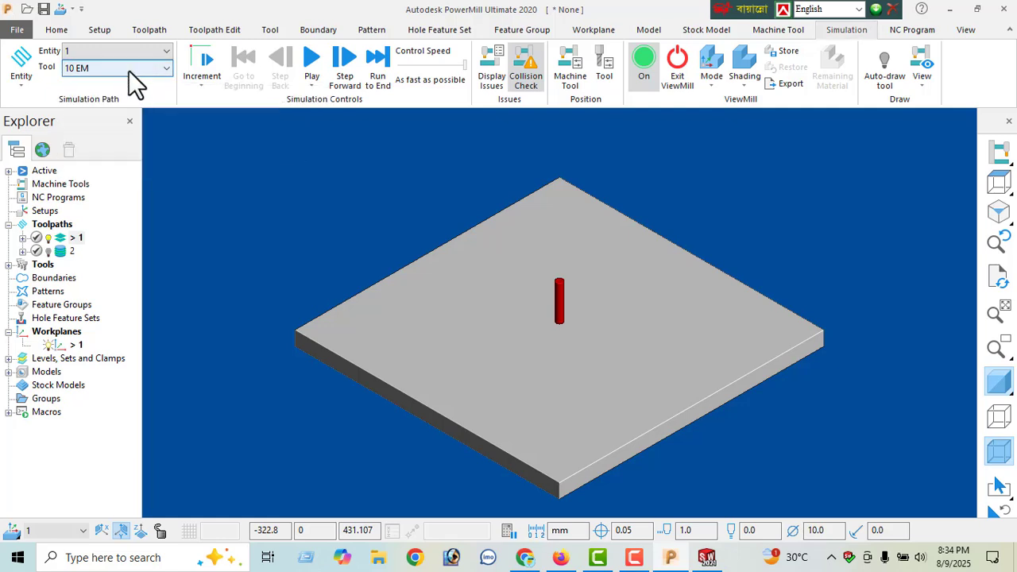
{"action": "left_click", "coordinate": [308, 61]}
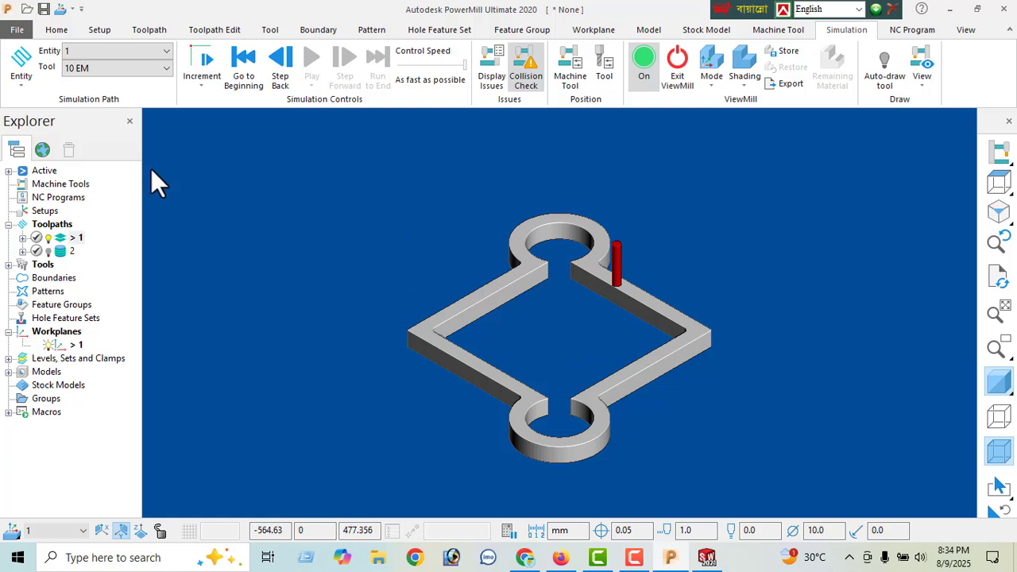
- Simulate Constant Z finishing toolpath 2 on the roughed part, starting at a control speed of 23.0 x feed rate
{"action": "left_click", "coordinate": [102, 56]}
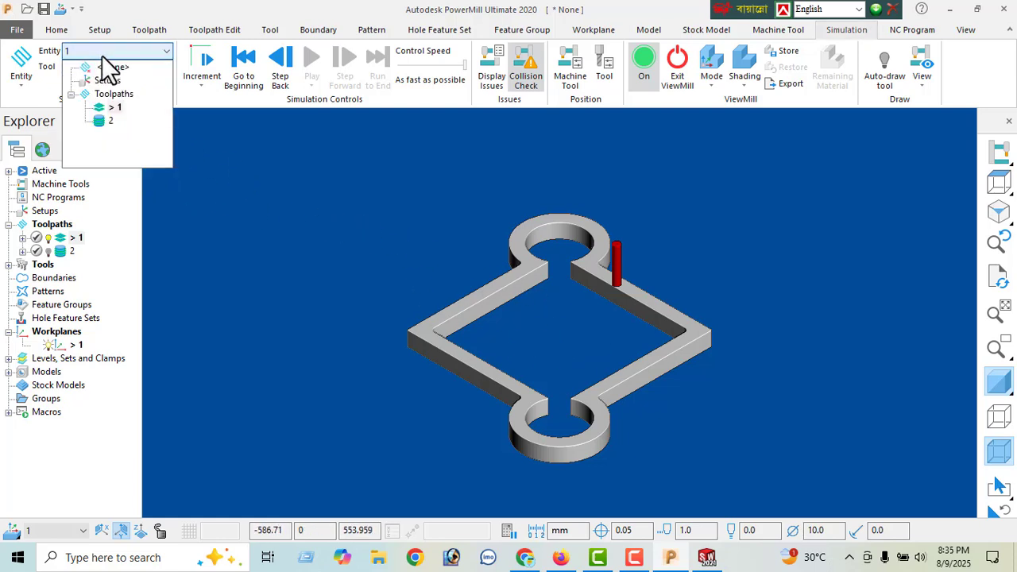
{"action": "left_click", "coordinate": [109, 121]}
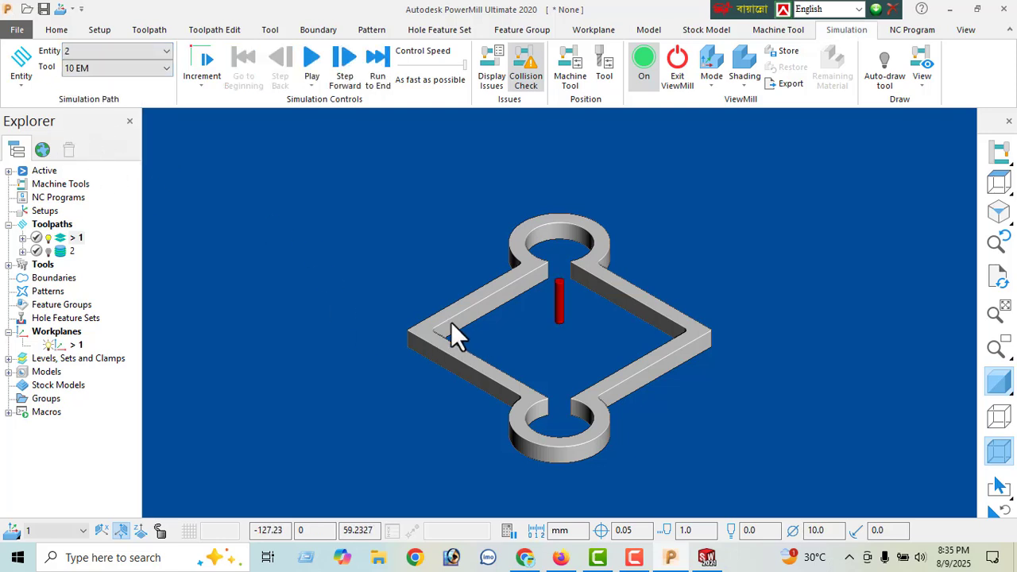
{"action": "left_click", "coordinate": [419, 63]}
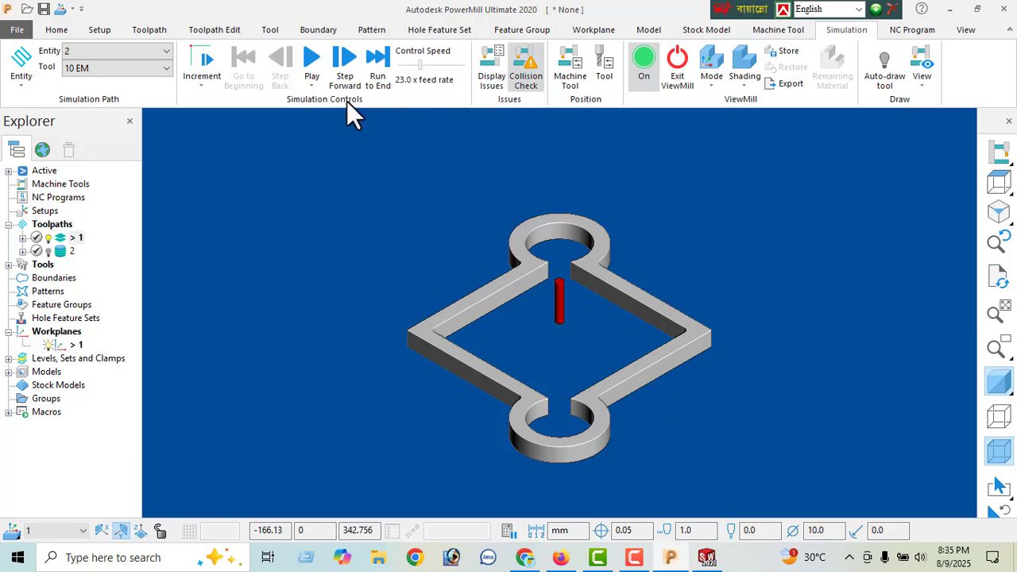
{"action": "left_click", "coordinate": [312, 62]}
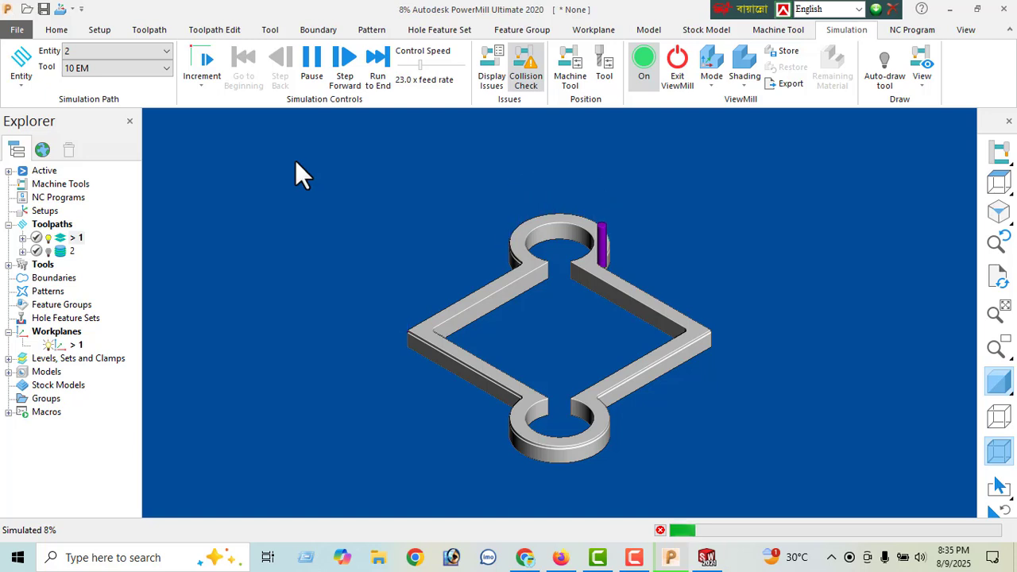
{"action": "left_click", "coordinate": [437, 64]}
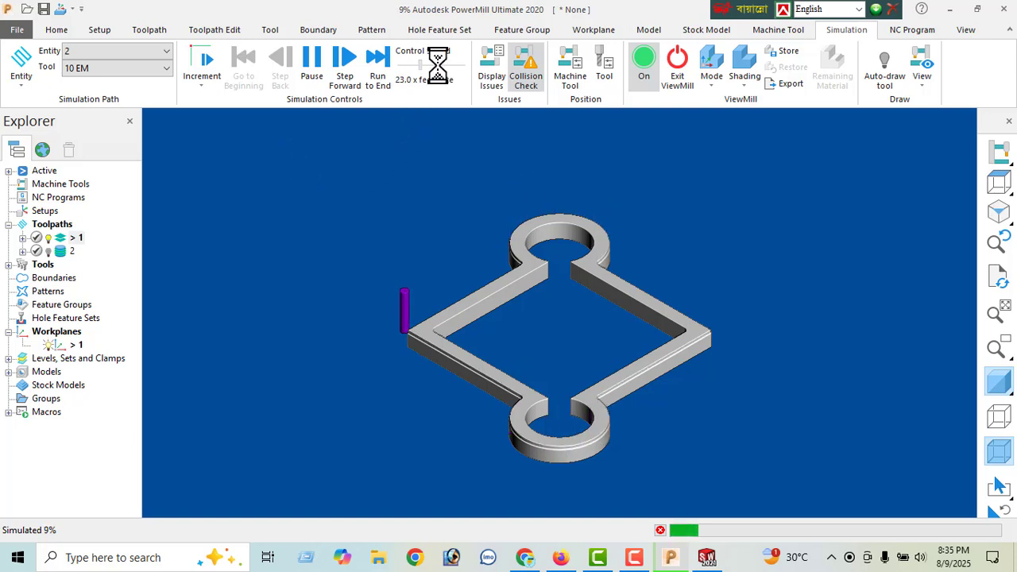
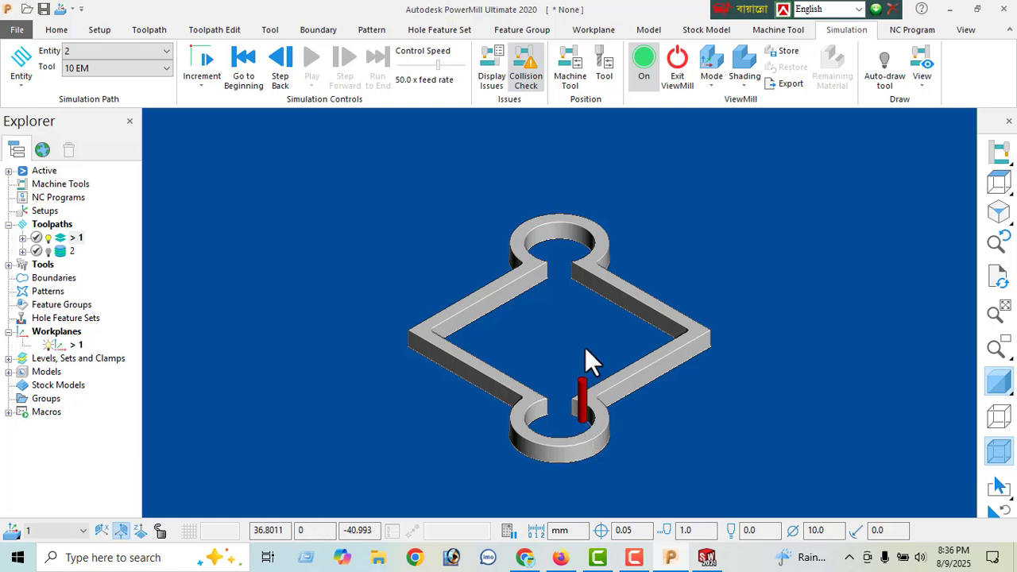
- Return to an isometric toolpath view and open the Constant Z finishing settings of toolpath 2 for editing
{"action": "middle_click_drag", "start_coordinate": [588, 399], "coordinate": [546, 407]}
{"action": "left_click", "coordinate": [1001, 216]}
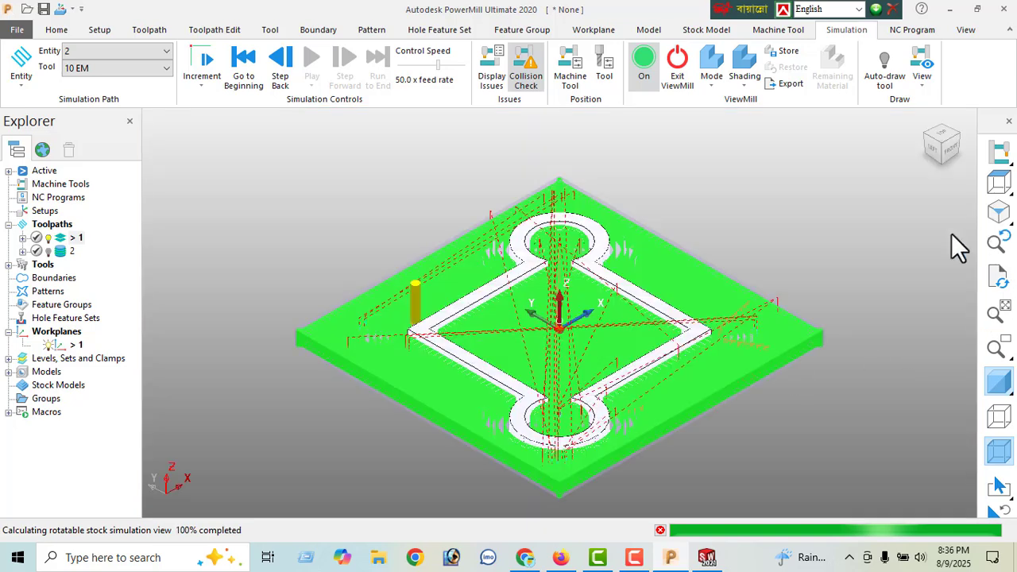
{"action": "middle_click_drag", "start_coordinate": [956, 245], "coordinate": [609, 386]}
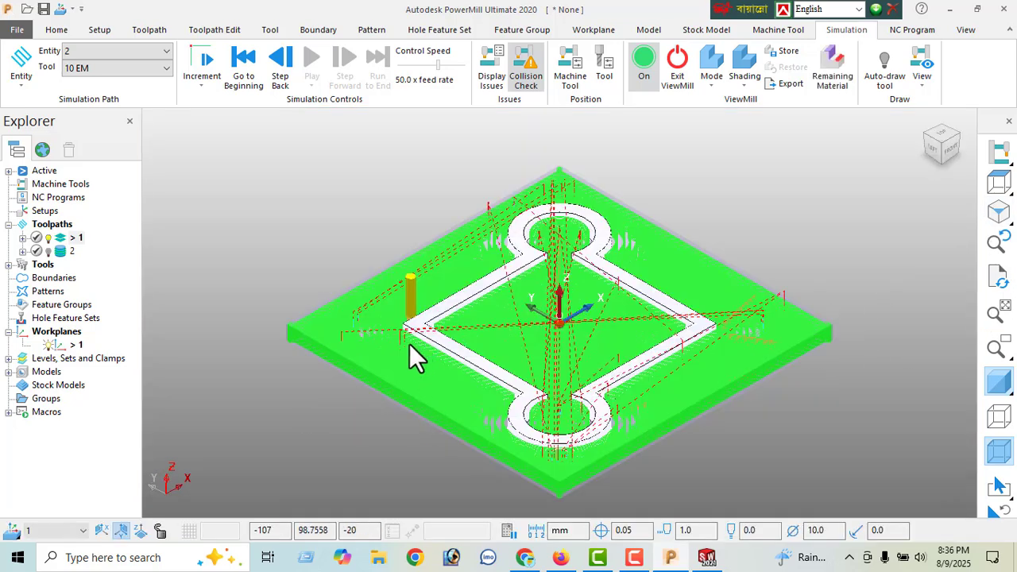
{"action": "right_click", "coordinate": [63, 251]}
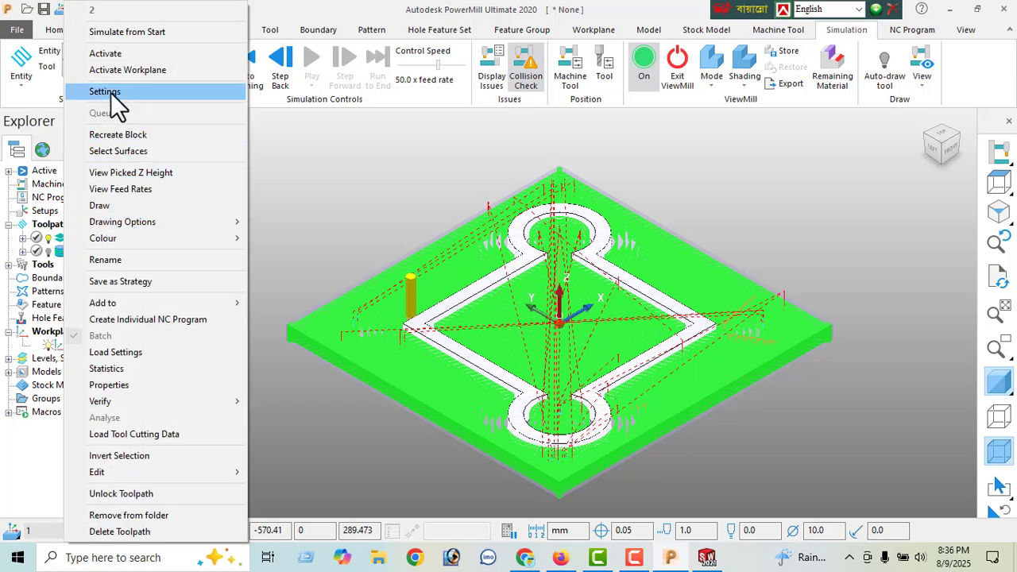
{"action": "left_click", "coordinate": [111, 92]}
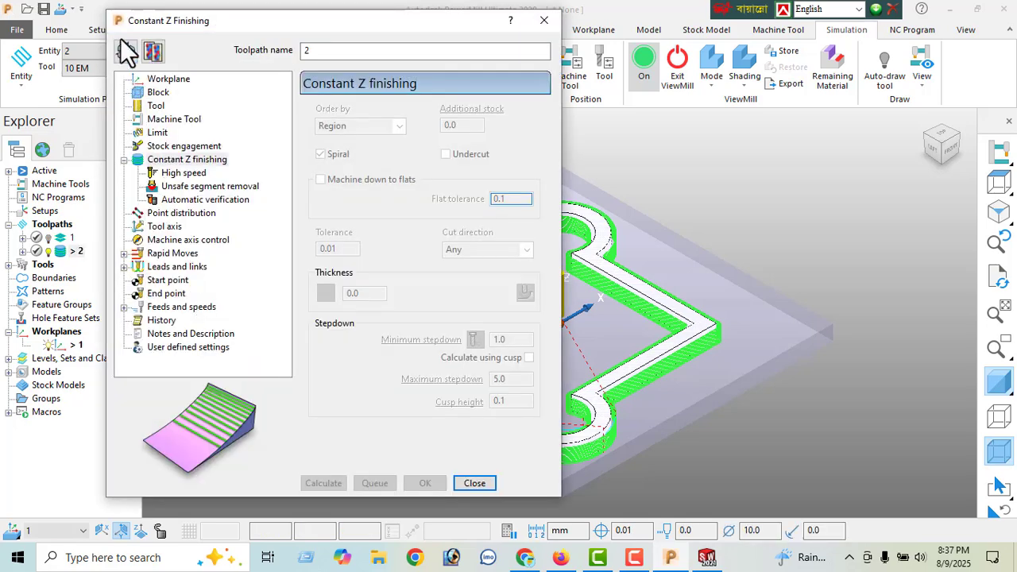
{"action": "left_click", "coordinate": [126, 51]}
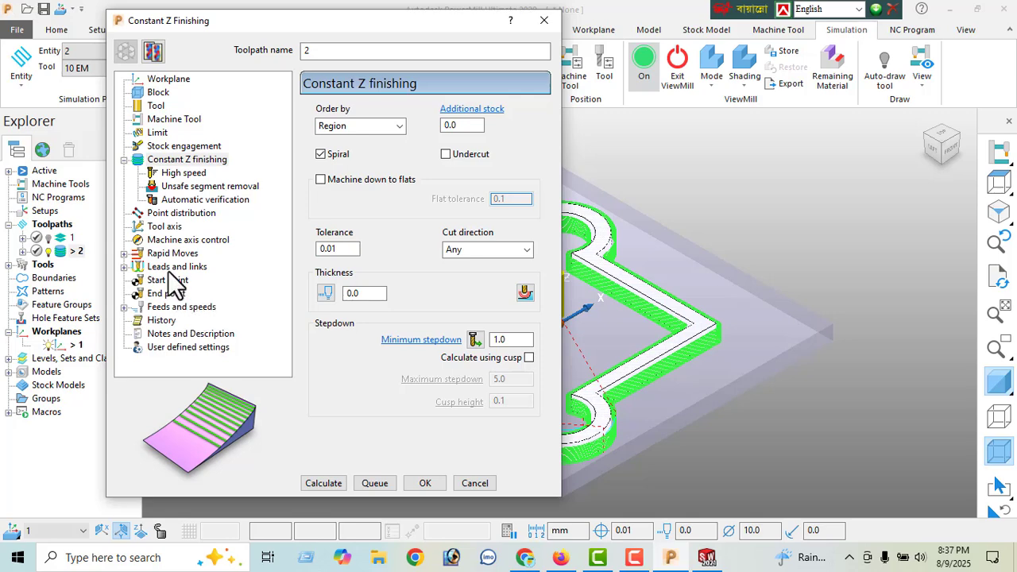
- Review the links, lead in, lead feed rates, and feeds and speeds settings of toolpath 2
{"action": "left_click", "coordinate": [169, 268]}
{"action": "left_click", "coordinate": [175, 335]}
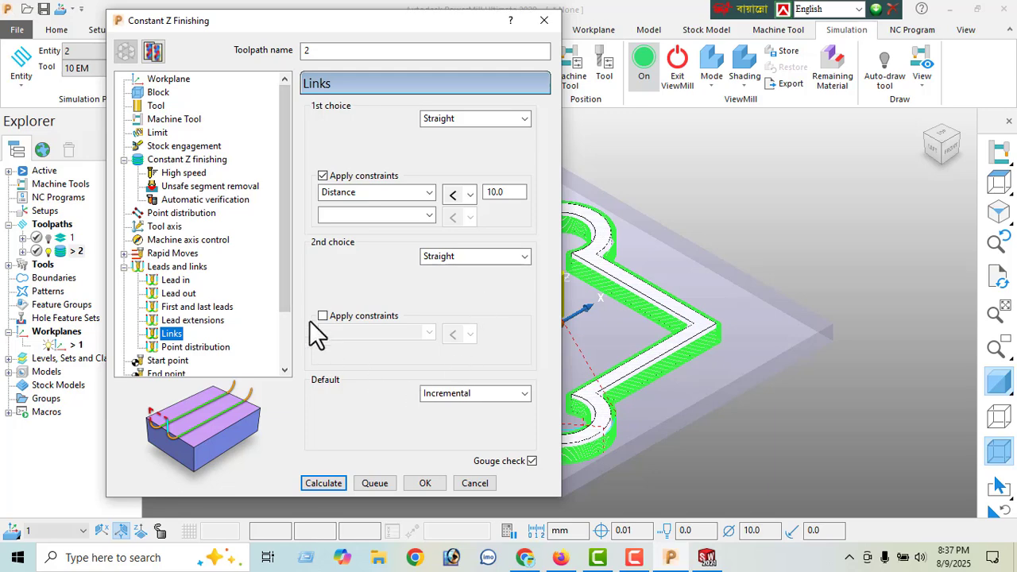
{"action": "left_click_drag", "start_coordinate": [286, 244], "coordinate": [283, 259]}
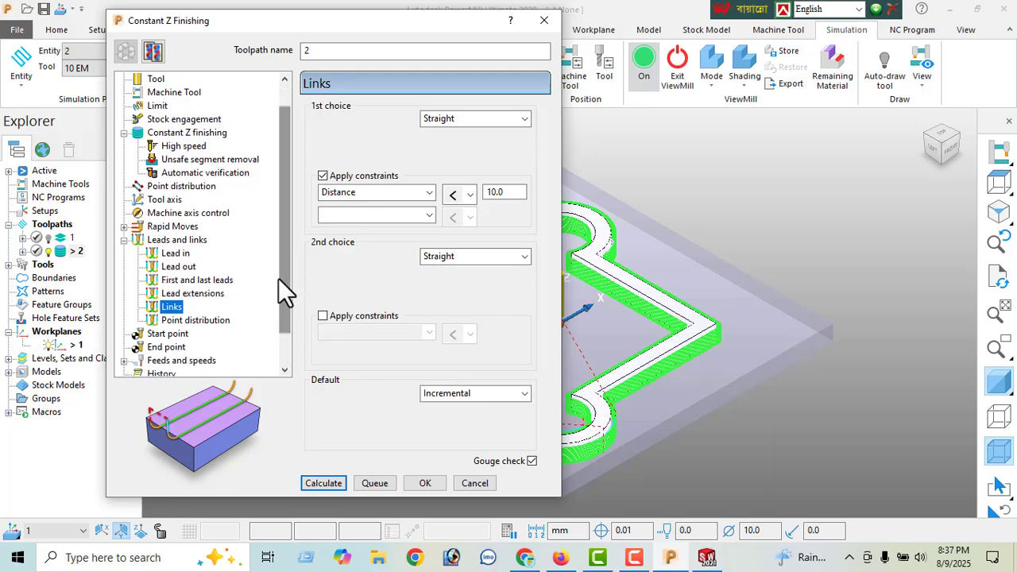
{"action": "left_click", "coordinate": [178, 254]}
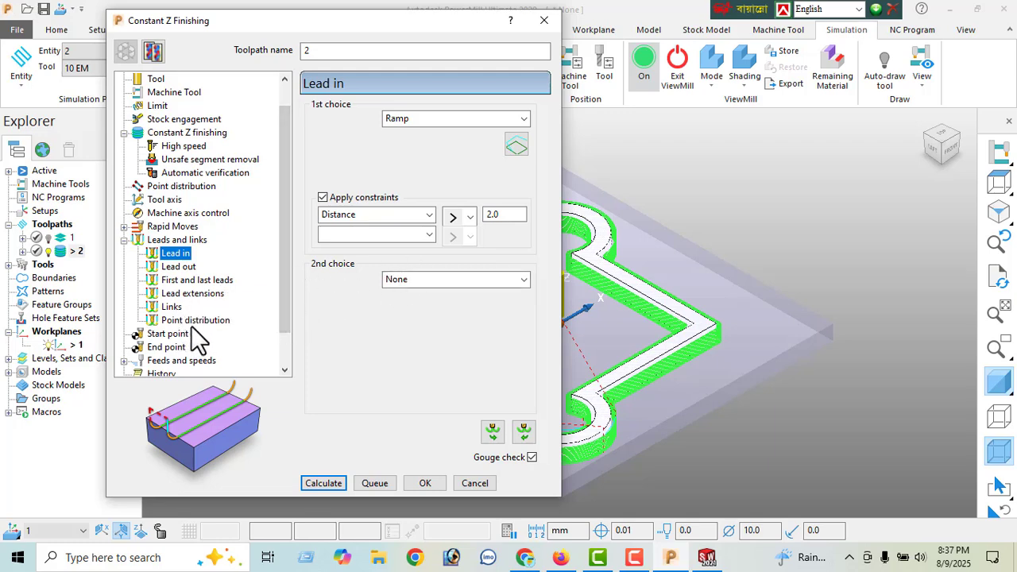
{"action": "left_click", "coordinate": [201, 360]}
{"action": "left_click", "coordinate": [203, 361]}
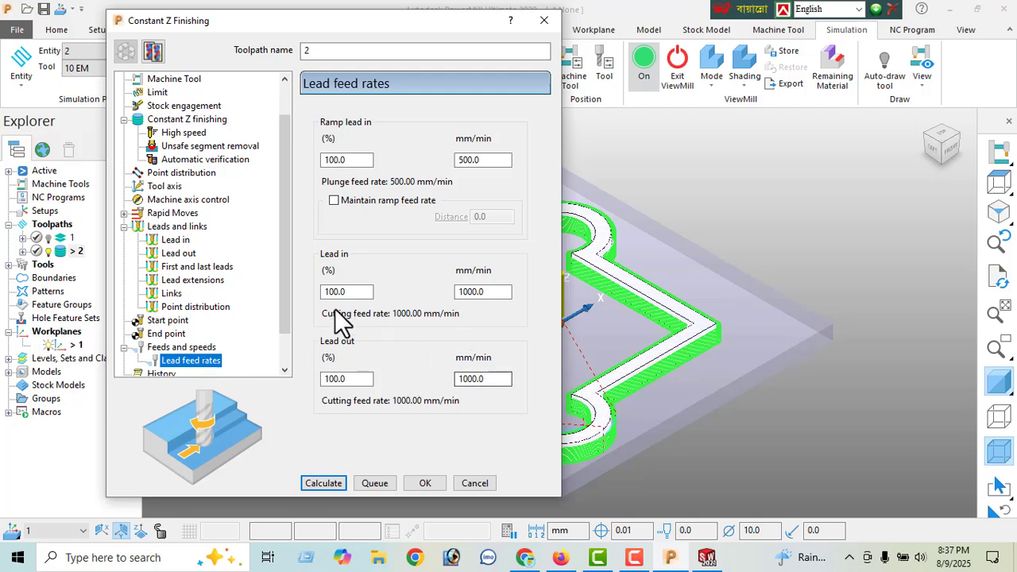
{"action": "left_click", "coordinate": [182, 348]}
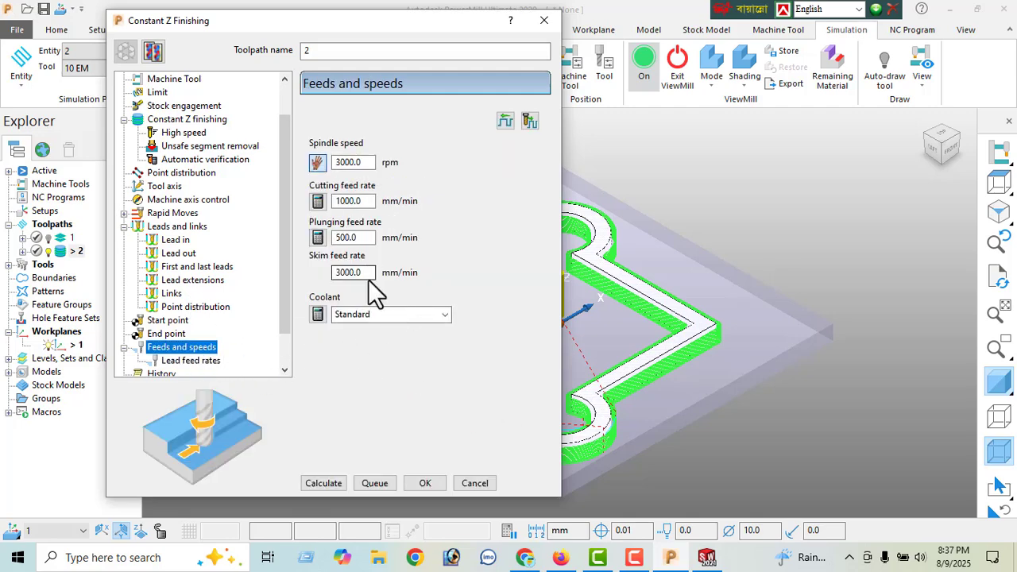
- Check the rapid moves, Constant Z finishing, lead out, lead in and links settings of toolpath 2
{"action": "left_click", "coordinate": [167, 213]}
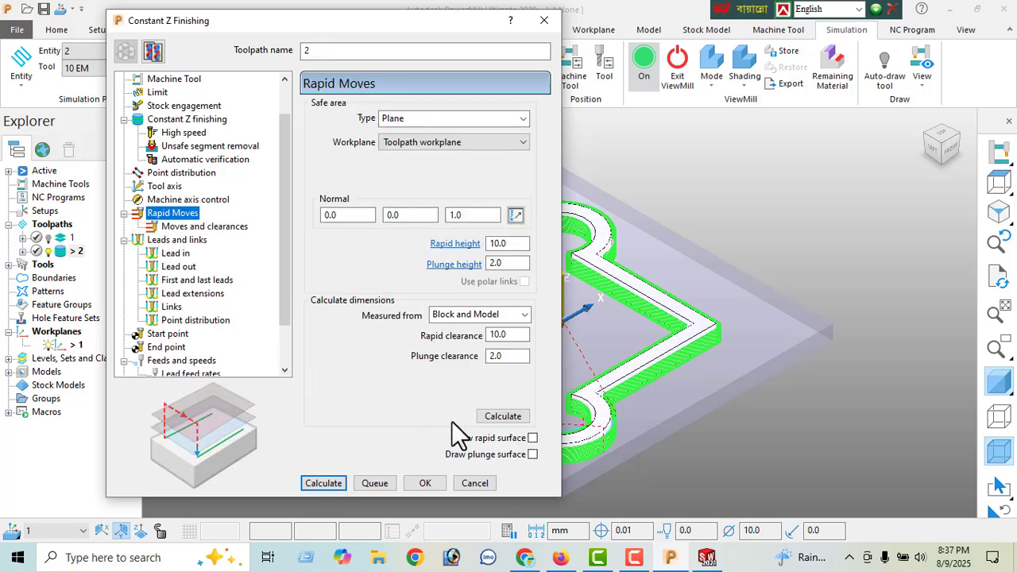
{"action": "left_click", "coordinate": [390, 210]}
{"action": "left_click", "coordinate": [191, 120]}
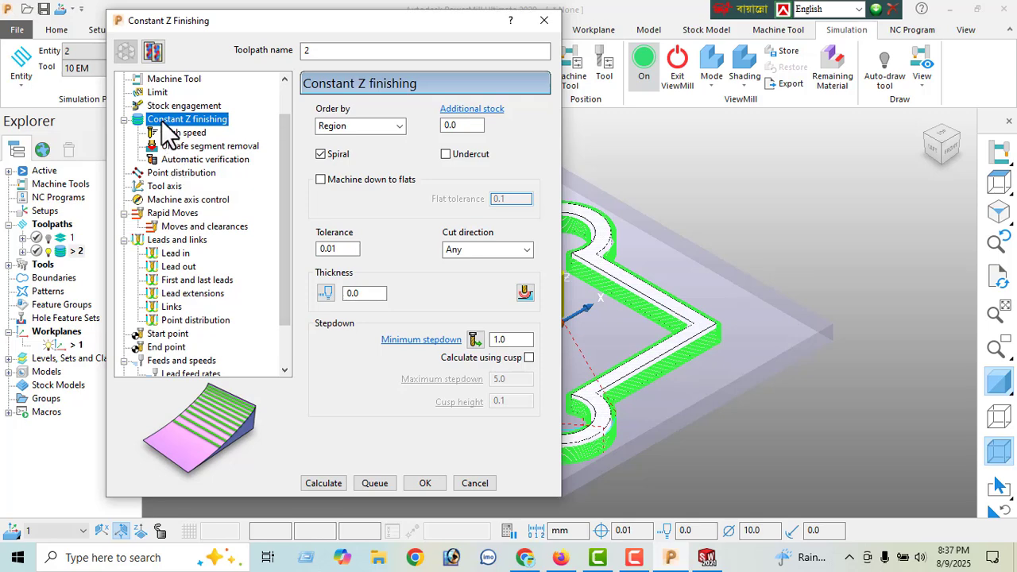
{"action": "left_click", "coordinate": [175, 213]}
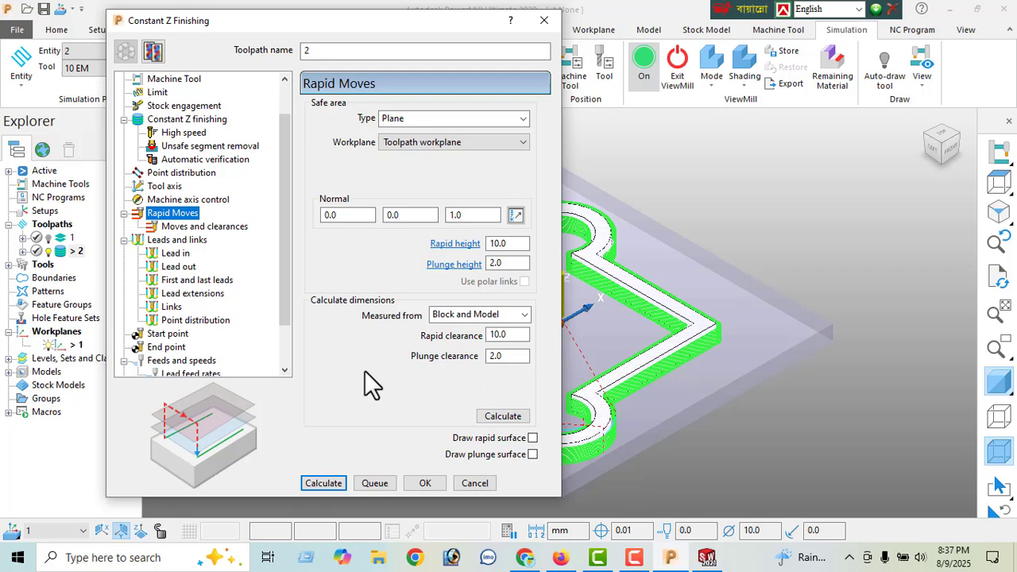
{"action": "left_click", "coordinate": [179, 267]}
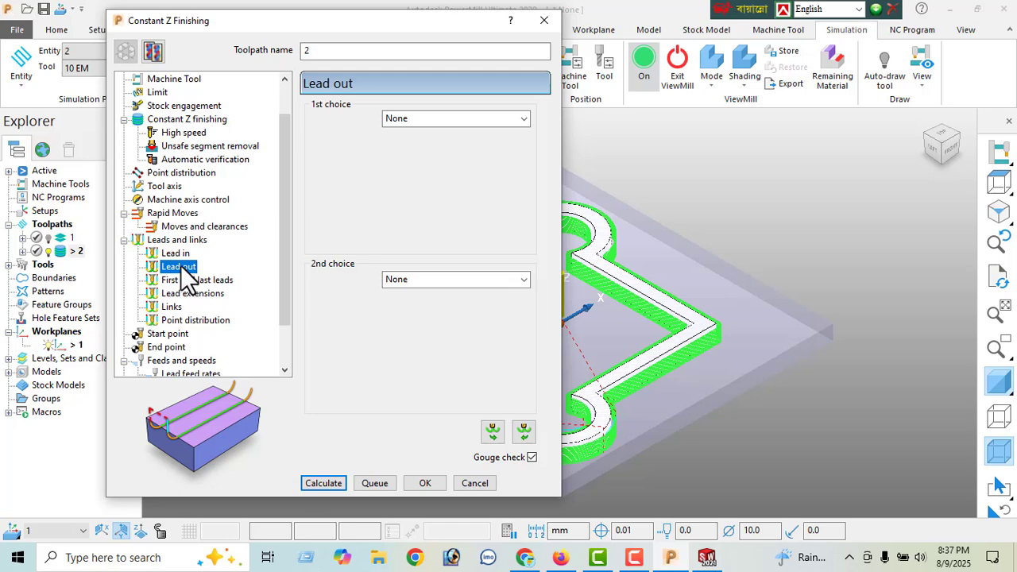
{"action": "left_click", "coordinate": [179, 253]}
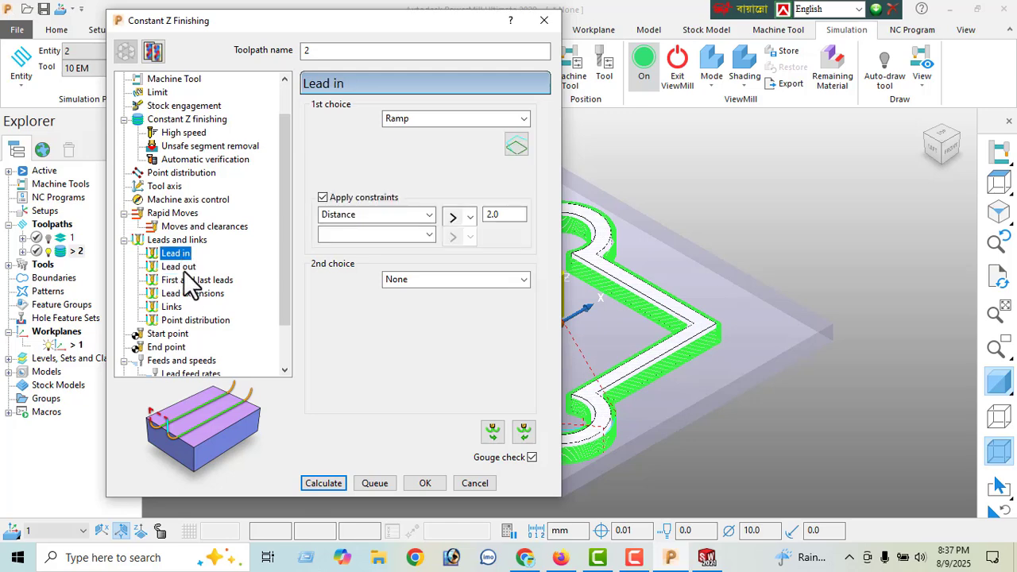
{"action": "left_click", "coordinate": [172, 308]}
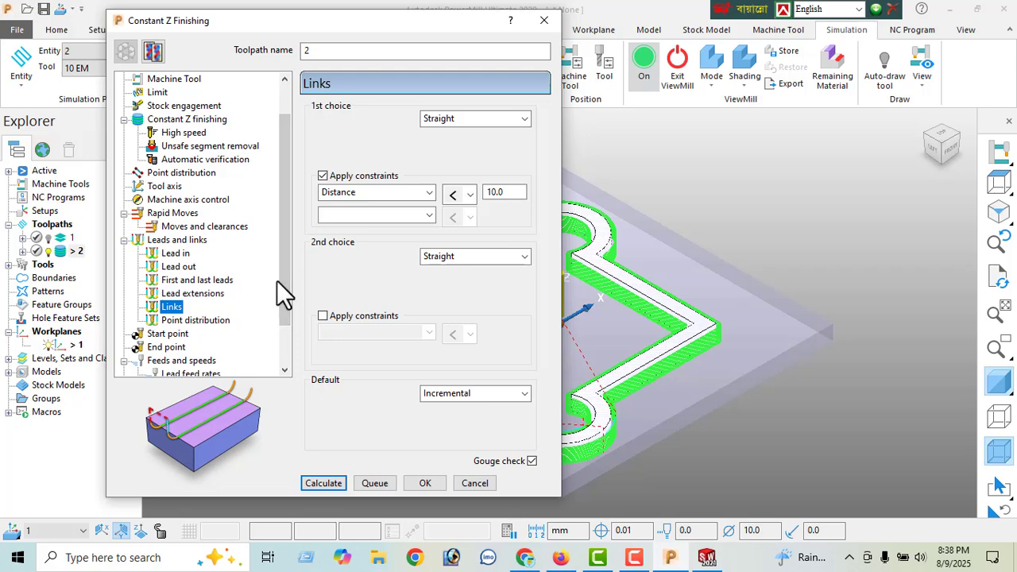
- Set the plunge clearance of toolpath 2 to 5.0 in the rapid moves settings and calculate the rapid and plunge heights
{"action": "left_click", "coordinate": [182, 214]}
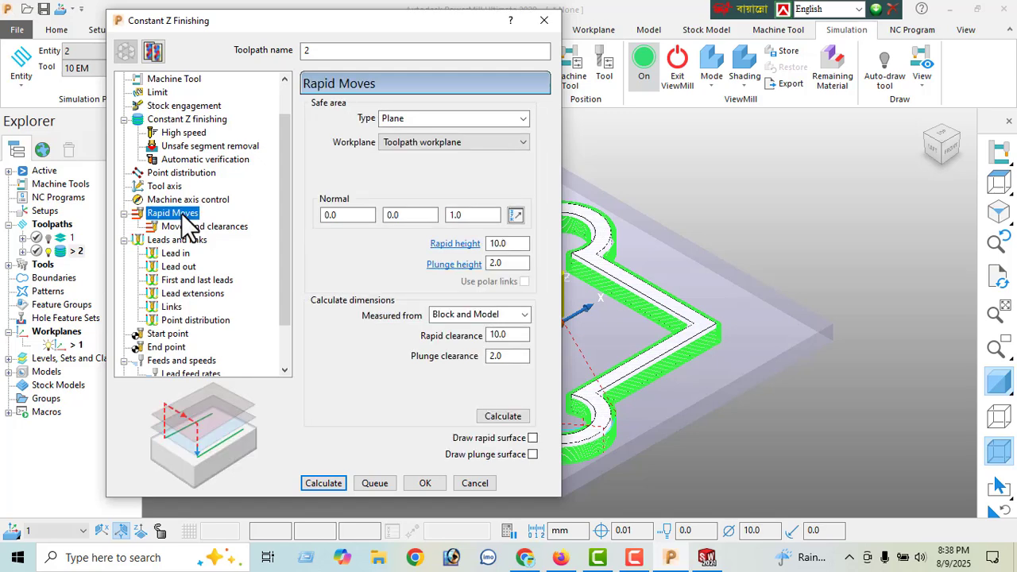
{"action": "double_click", "coordinate": [508, 356]}
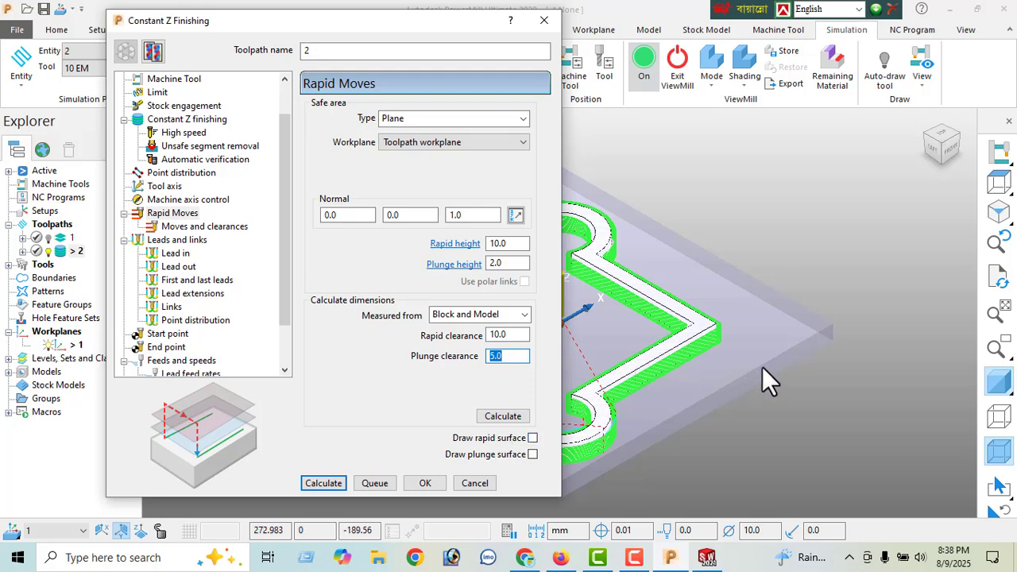
{"action": "middle_click_drag", "start_coordinate": [763, 367], "coordinate": [878, 353], "text": "shift"}
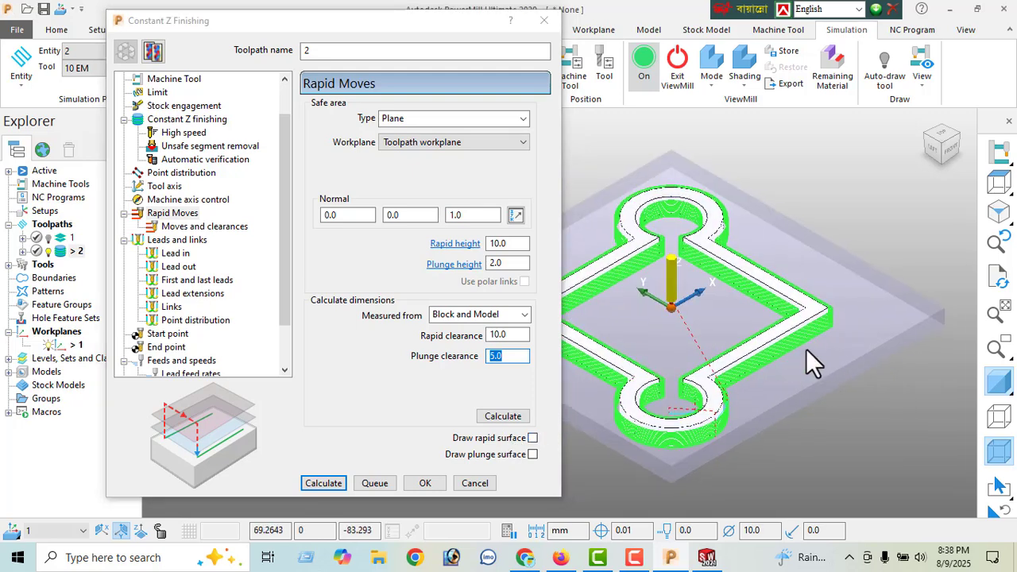
{"action": "left_click", "coordinate": [503, 416]}
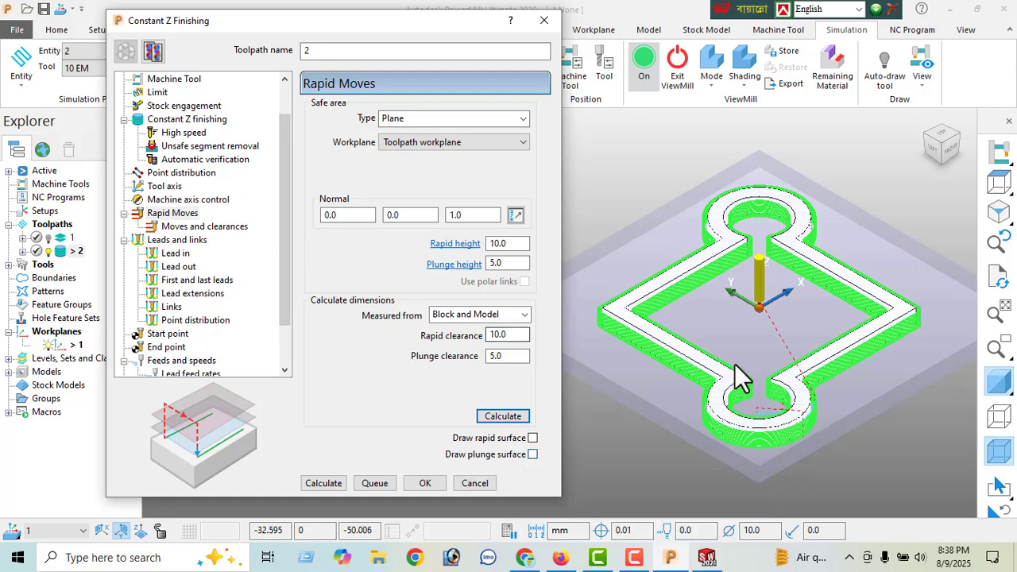
- Check the rapid moves of toolpath 2 from the left view, recalculate the toolpath and close its settings
{"action": "middle_click_drag", "start_coordinate": [739, 349], "coordinate": [753, 289]}
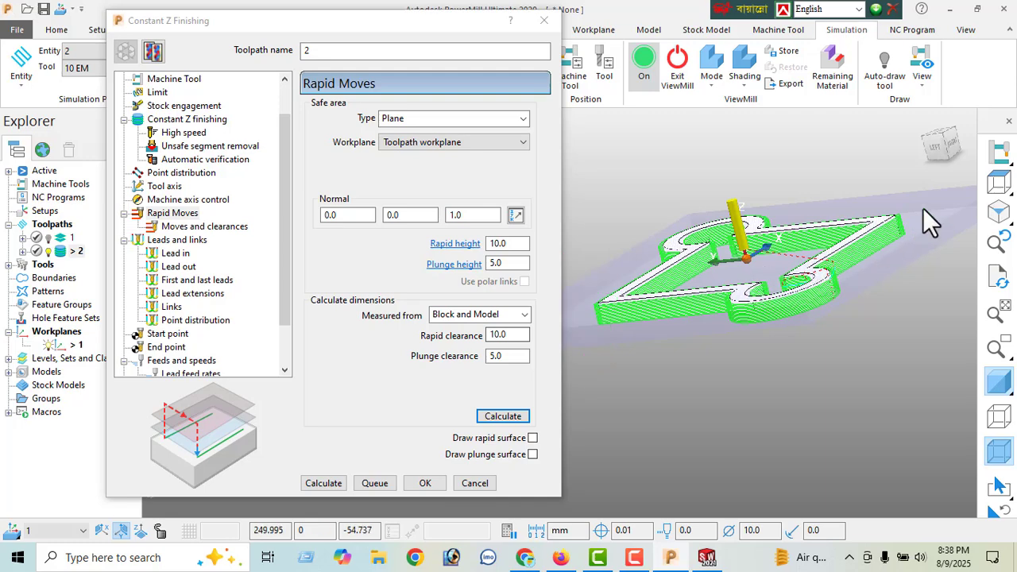
{"action": "left_click", "coordinate": [934, 150]}
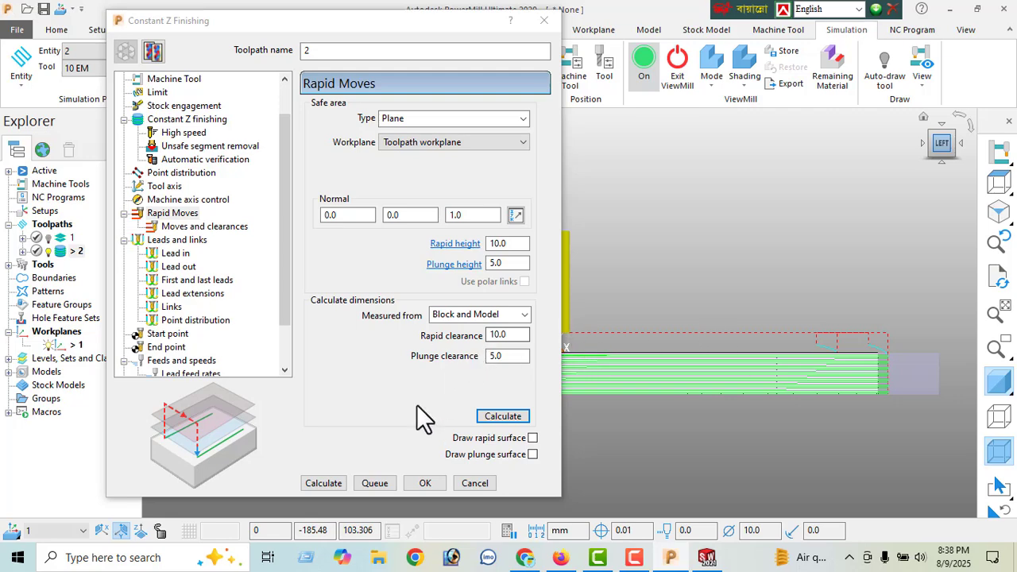
{"action": "left_click", "coordinate": [424, 485]}
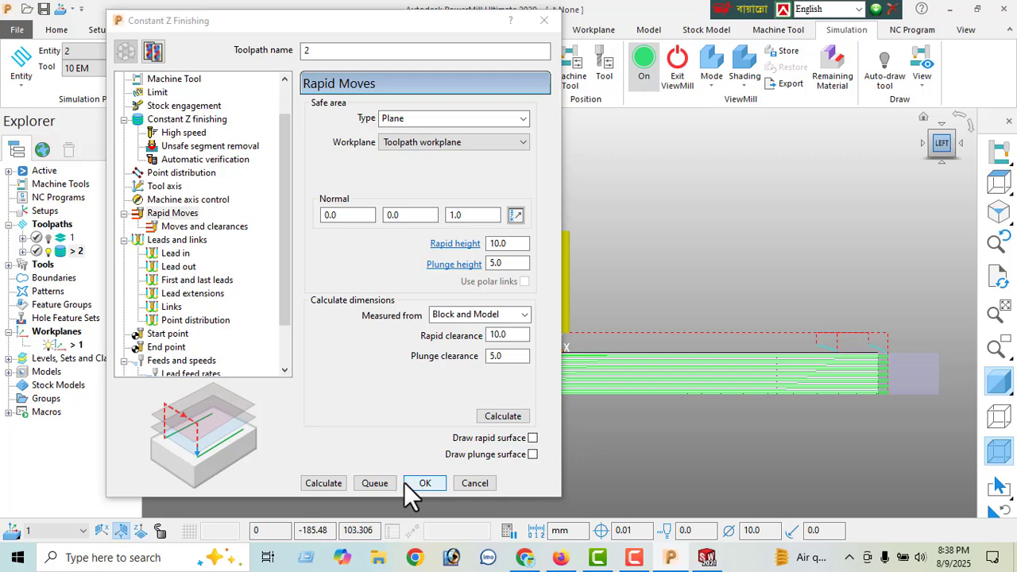
{"action": "left_click", "coordinate": [329, 486]}
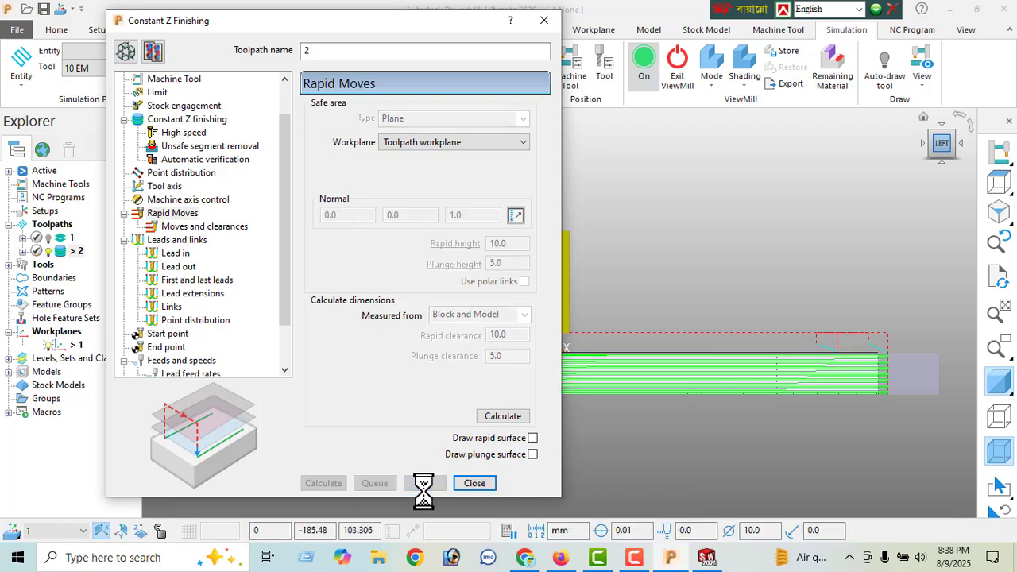
{"action": "left_click", "coordinate": [467, 483]}
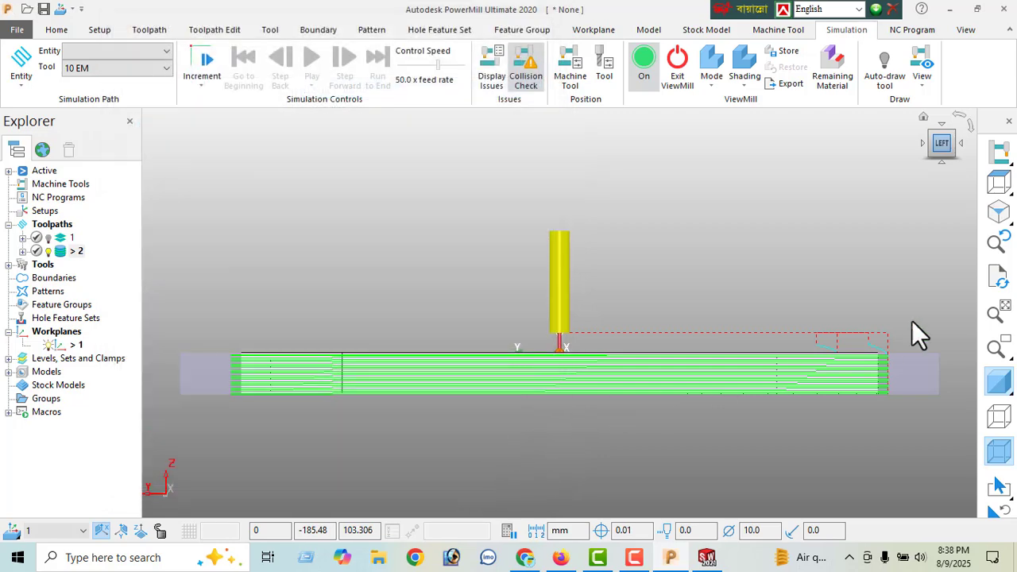
- Restore the isometric view and activate roughing toolpath 1
{"action": "left_click", "coordinate": [1001, 212]}
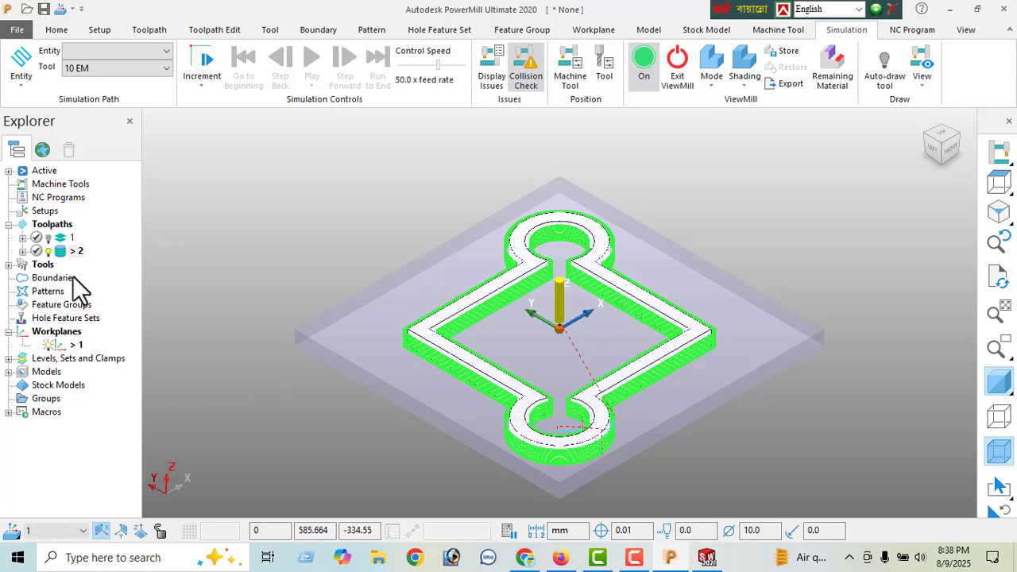
{"action": "right_click", "coordinate": [70, 239]}
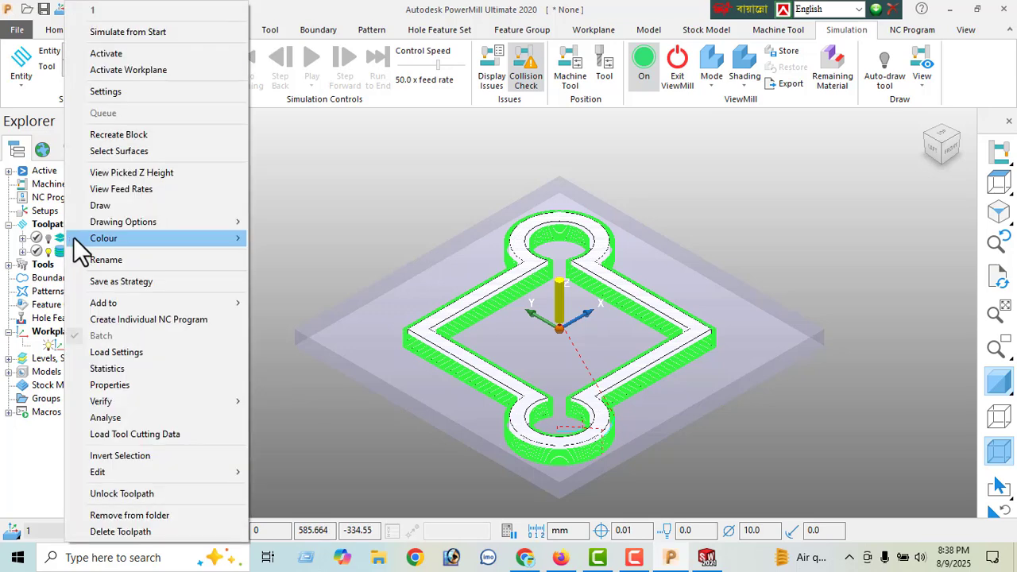
{"action": "left_click", "coordinate": [108, 56]}
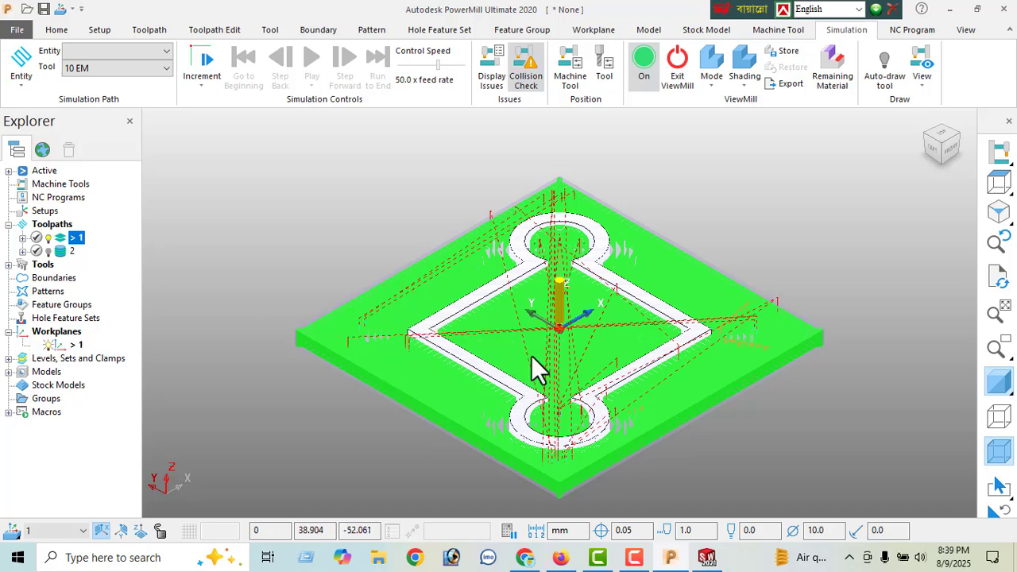
- Examine the cutting and rapid moves of roughing toolpath 1 around the block from several angles
{"action": "scroll", "coordinate": [541, 357], "scroll_direction": "down", "scroll_amount": 4}
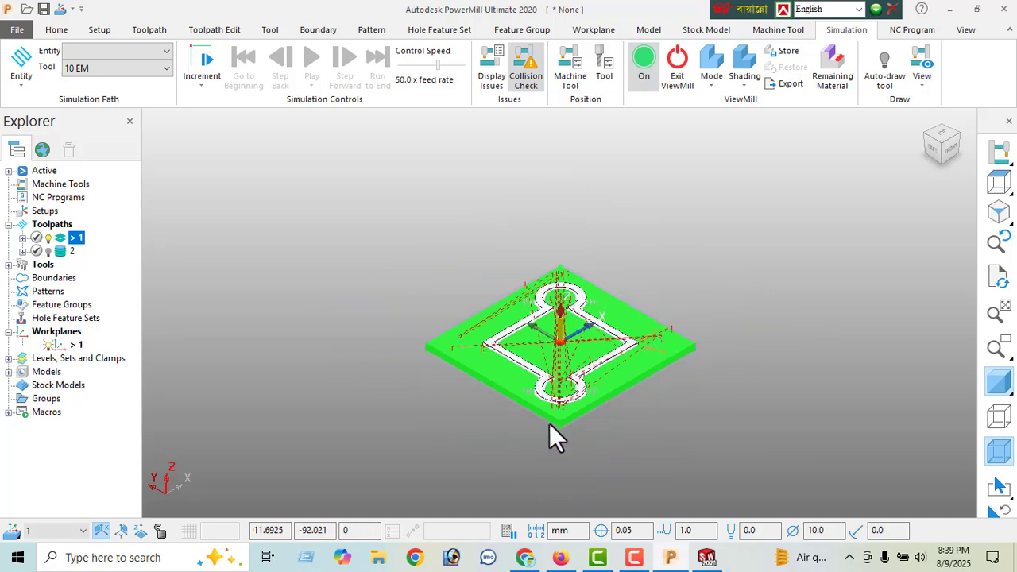
{"action": "middle_click_drag", "start_coordinate": [558, 371], "coordinate": [559, 367]}
{"action": "scroll", "coordinate": [560, 369], "scroll_direction": "up", "scroll_amount": 2}
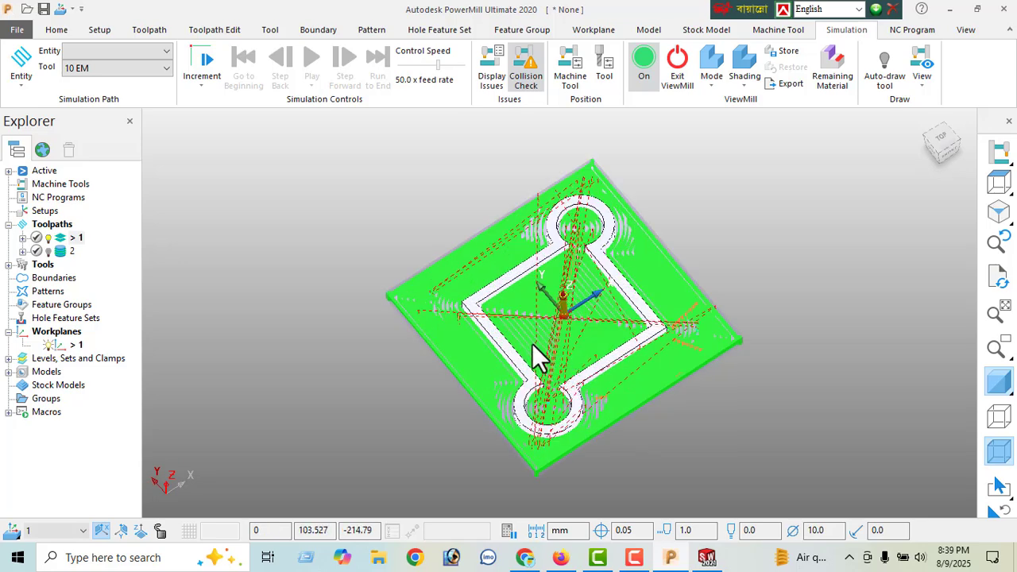
{"action": "middle_click_drag", "start_coordinate": [582, 418], "coordinate": [628, 328]}
{"action": "scroll", "coordinate": [628, 328], "scroll_direction": "up", "scroll_amount": 5}
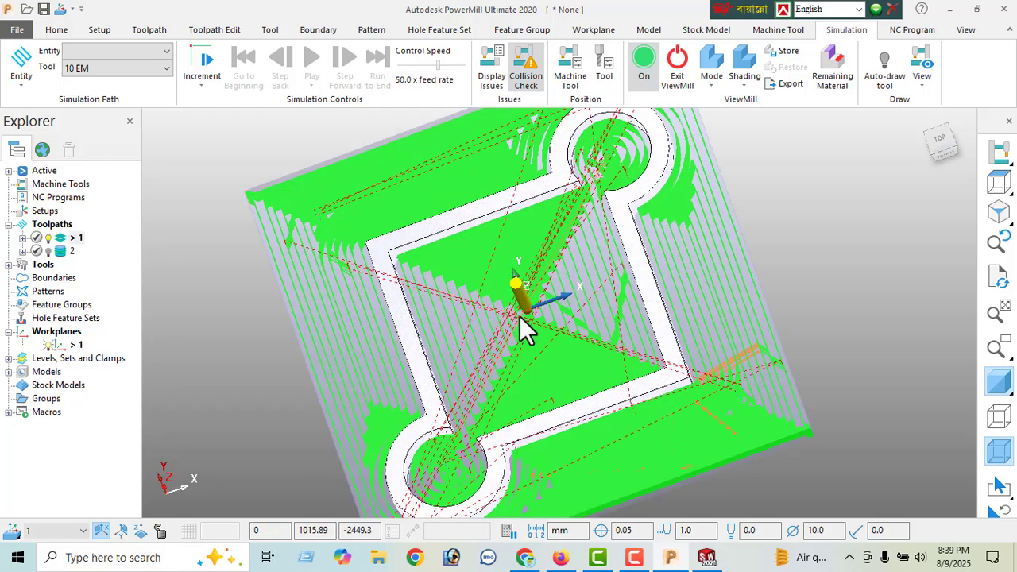
{"action": "scroll", "coordinate": [576, 302], "scroll_direction": "down", "scroll_amount": 2}
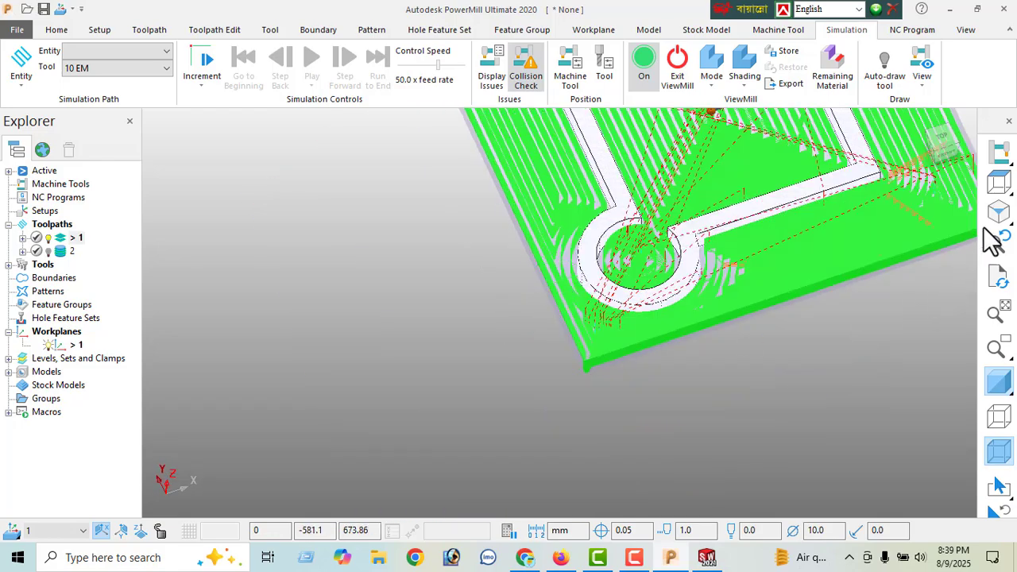
{"action": "left_click", "coordinate": [999, 211]}
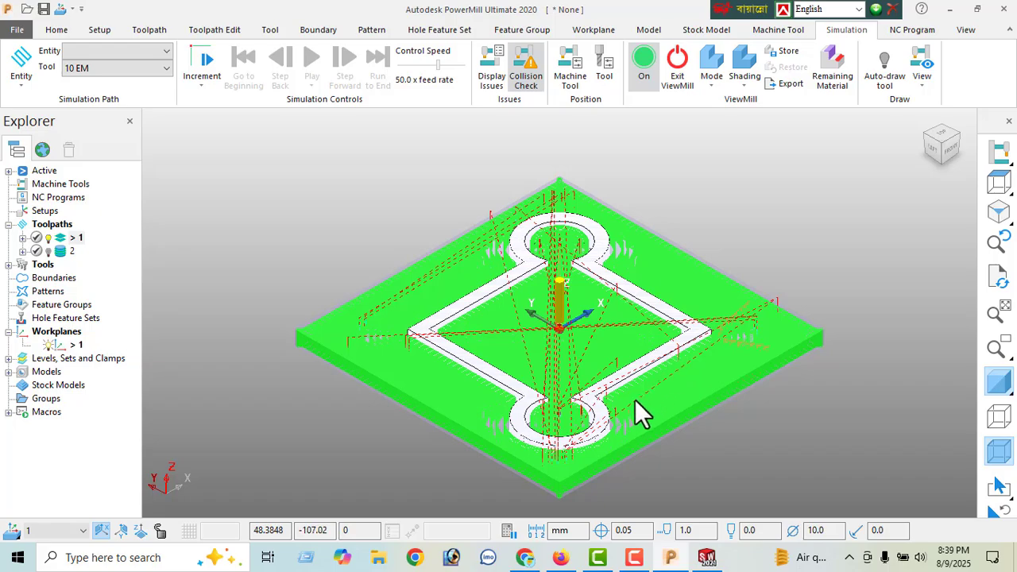
{"action": "middle_click_drag", "start_coordinate": [588, 437], "coordinate": [438, 427]}
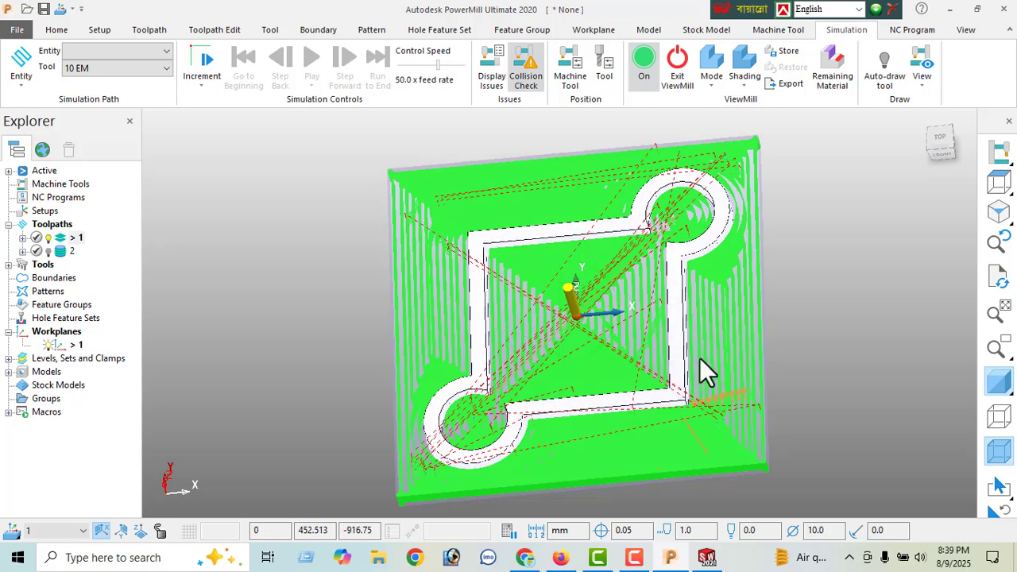